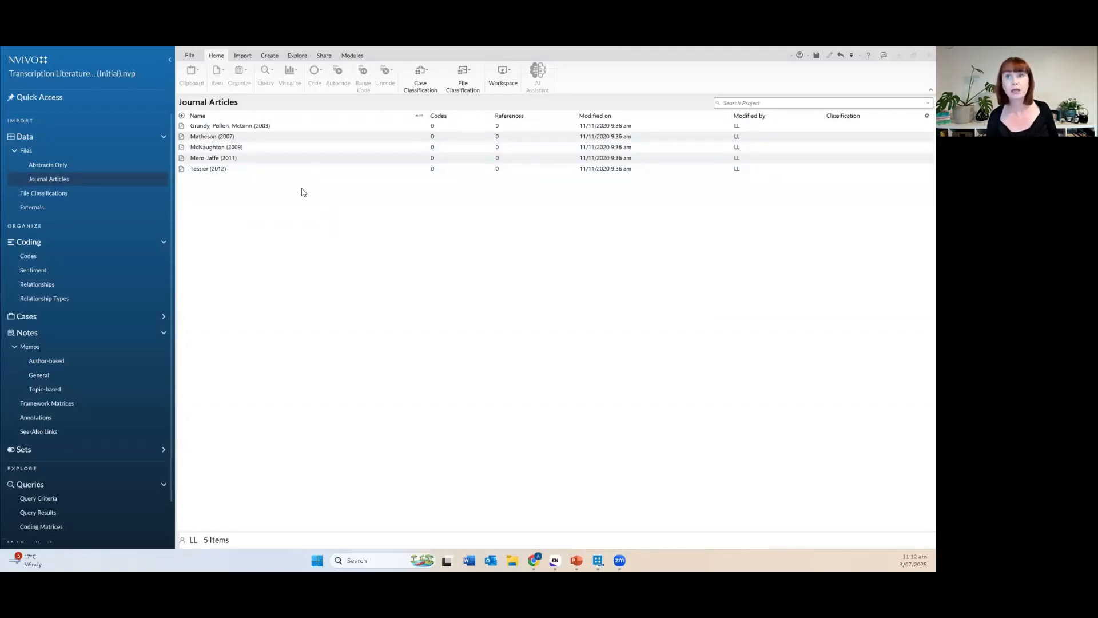
# Open the Grundy, Pollon, McGinn (2003) article at 210% zoom and scroll to its methods section.
pyautogui.click(183, 126)
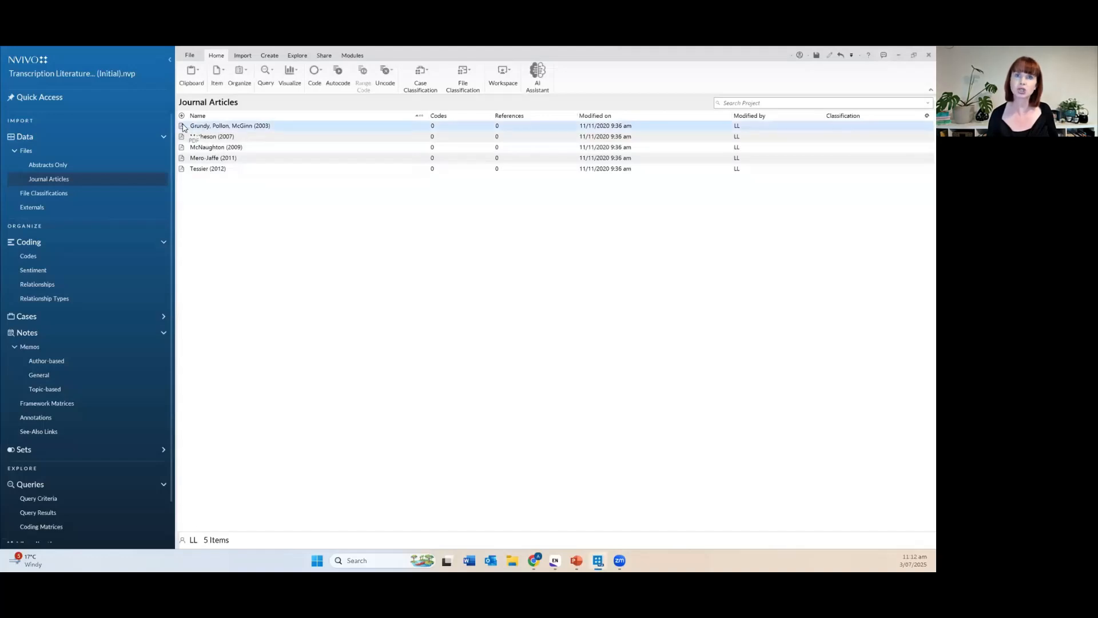
pyautogui.doubleClick(184, 127)
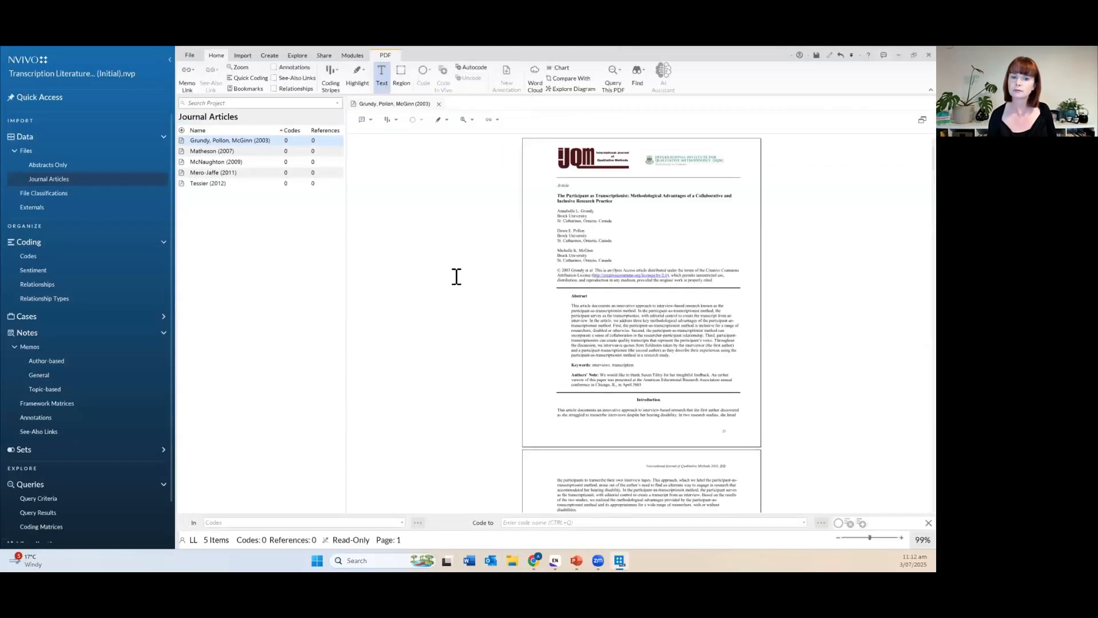
pyautogui.click(879, 539)
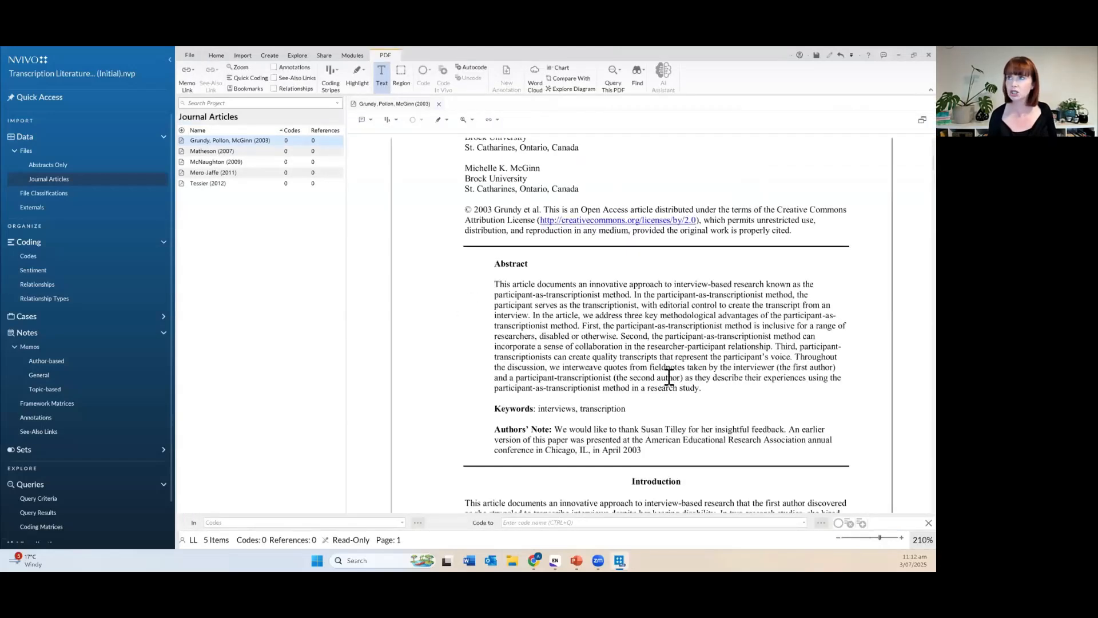
pyautogui.scroll(3, 695, 395)
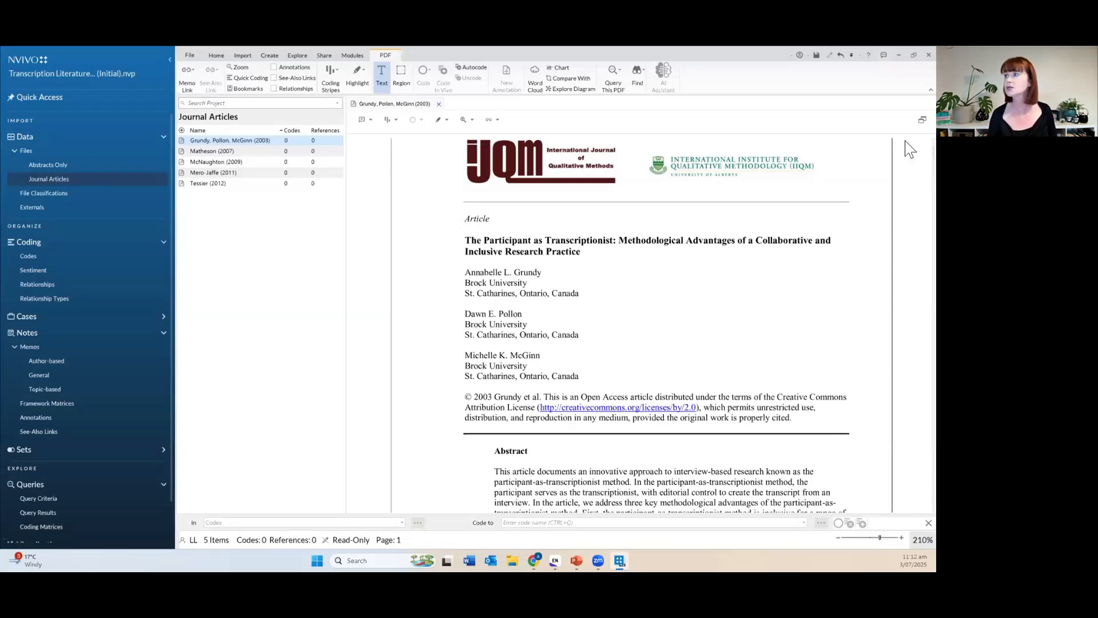
pyautogui.scroll(1, 910, 149)
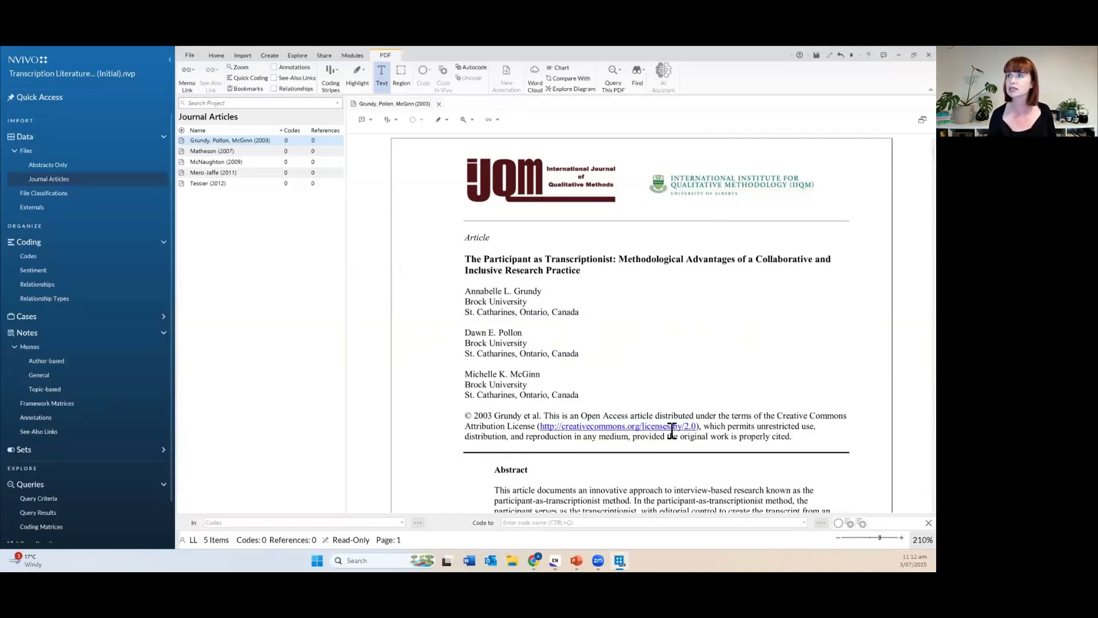
pyautogui.scroll(-5, 672, 433)
pyautogui.scroll(-10, 672, 433)
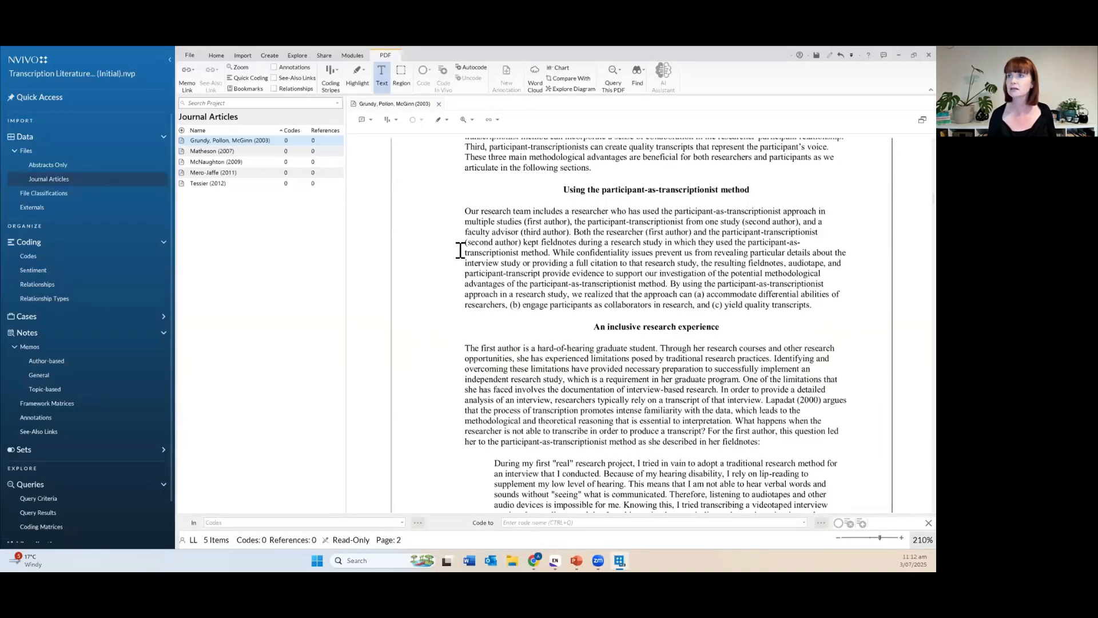
pyautogui.moveTo(465, 211)
pyautogui.mouseDown()
pyautogui.moveTo(625, 235)
pyautogui.moveTo(830, 307)
pyautogui.mouseUp()
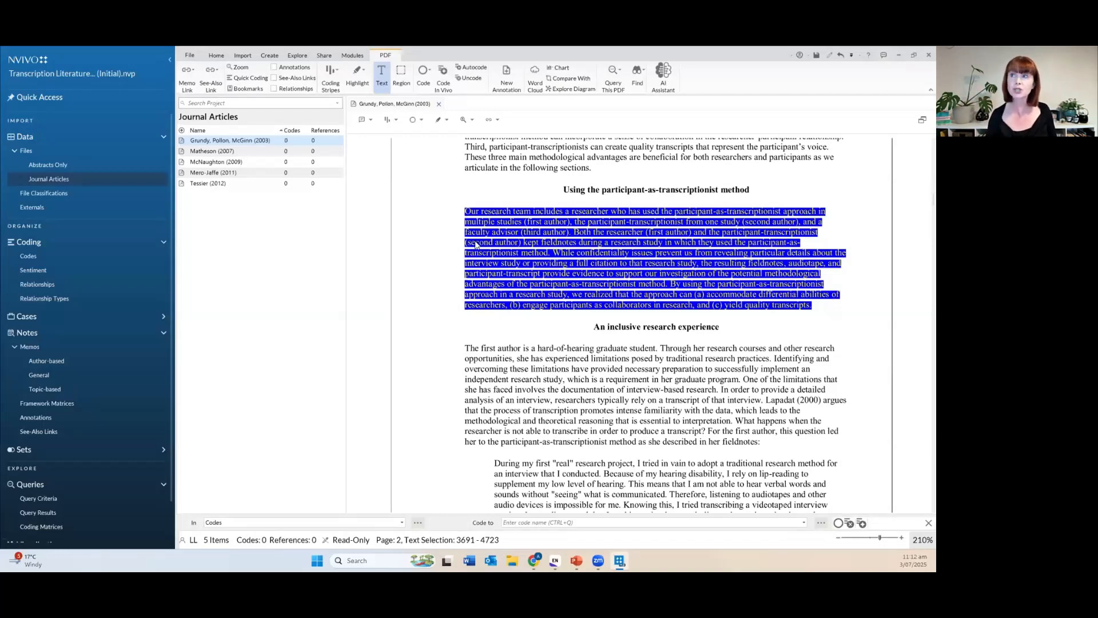
pyautogui.click(502, 156)
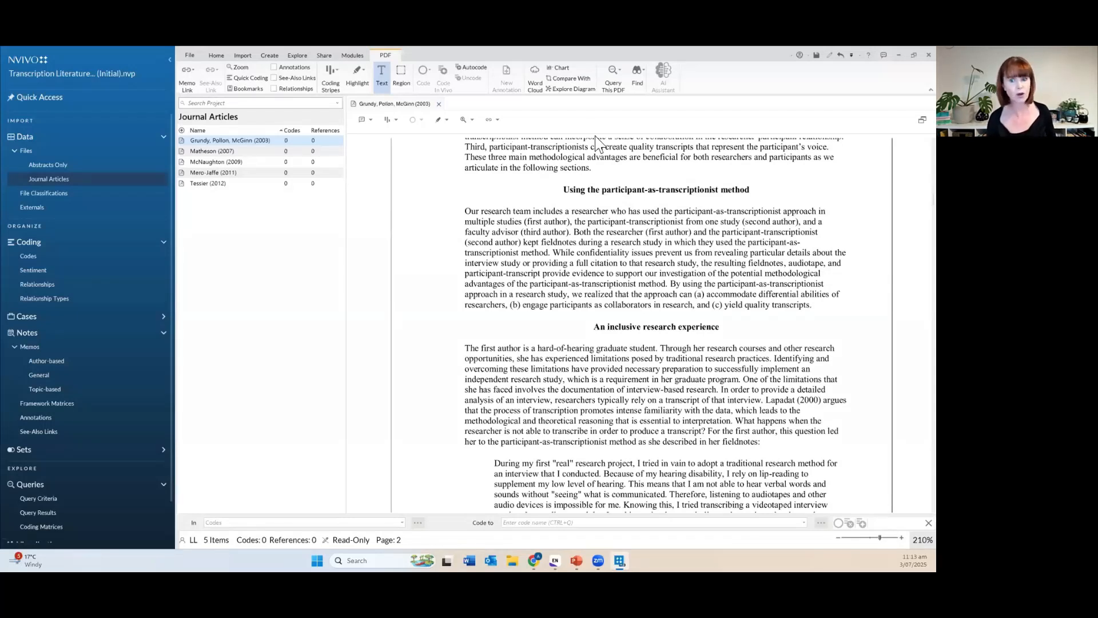
# Close the Grundy article, then open the Abstracts document in Abstracts Only, review it, and close it.
pyautogui.click(440, 109)
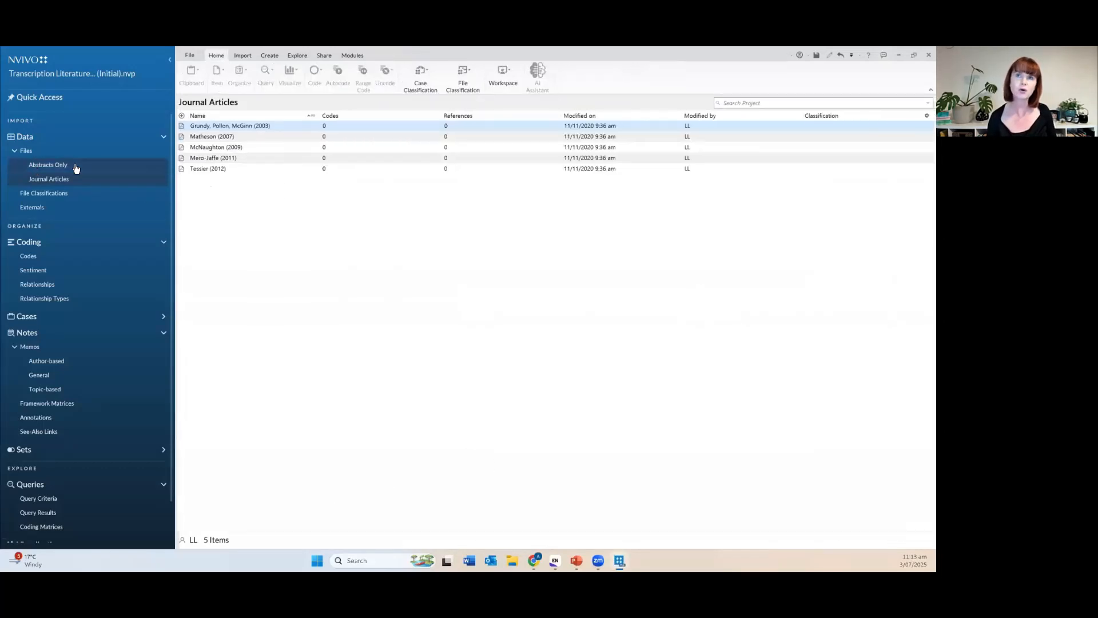
pyautogui.click(76, 167)
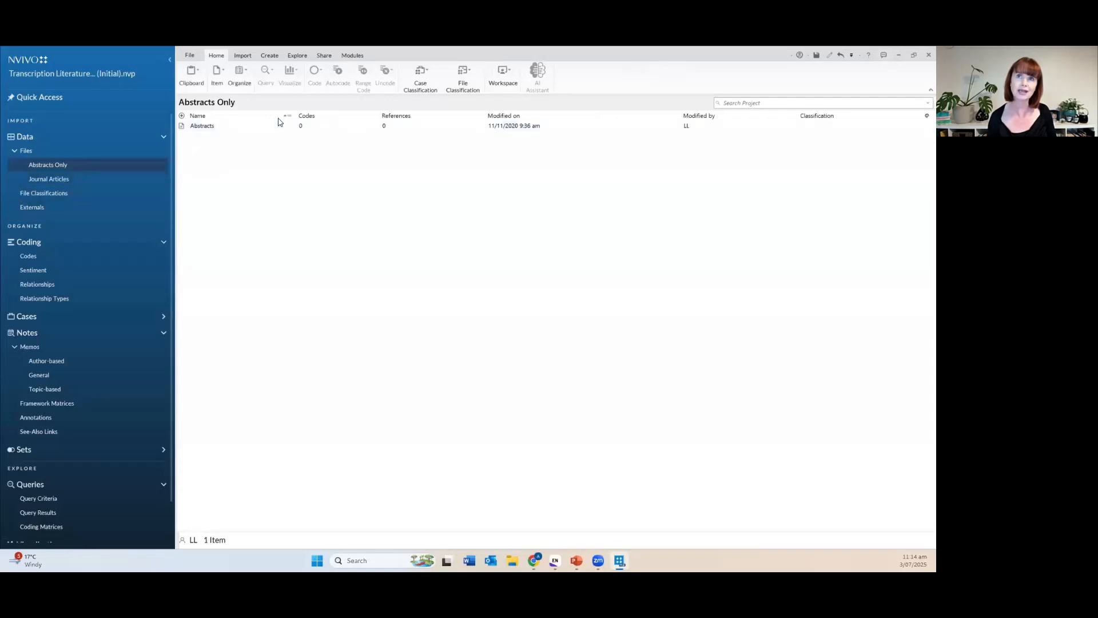
pyautogui.click(184, 127)
pyautogui.doubleClick(185, 127)
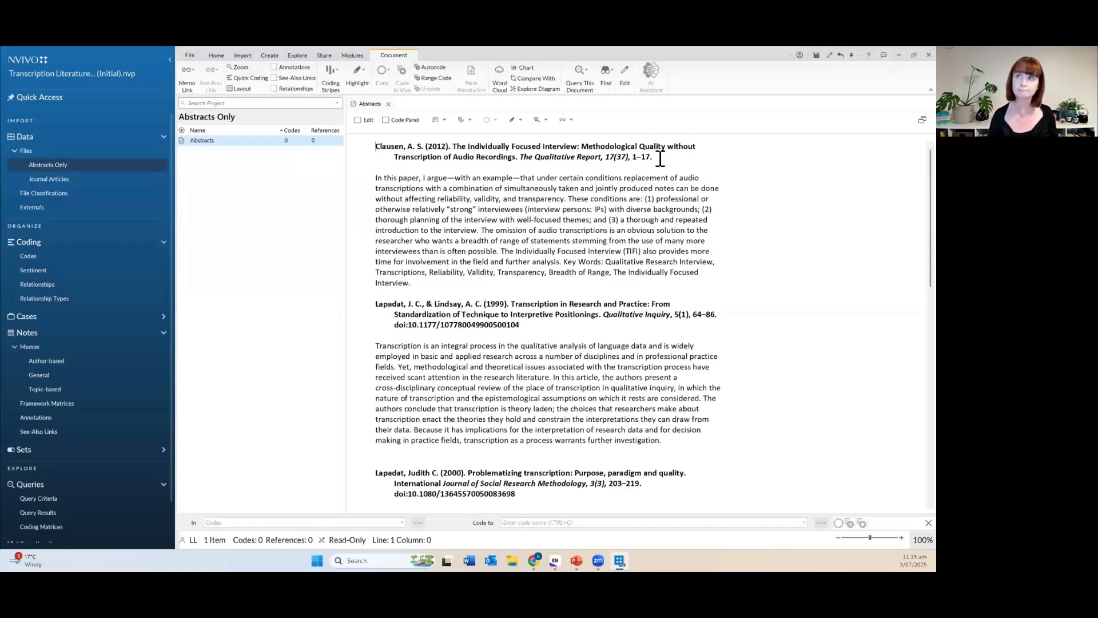
pyautogui.click(388, 104)
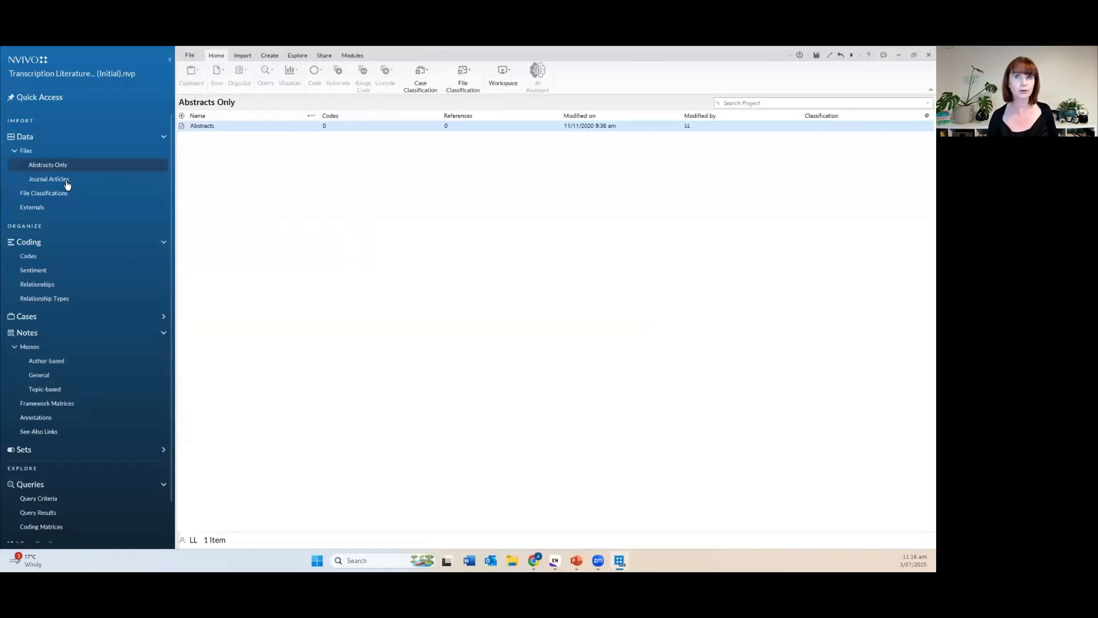
# Return to the Journal Articles folder and bring up the article list's context menu.
pyautogui.click(67, 184)
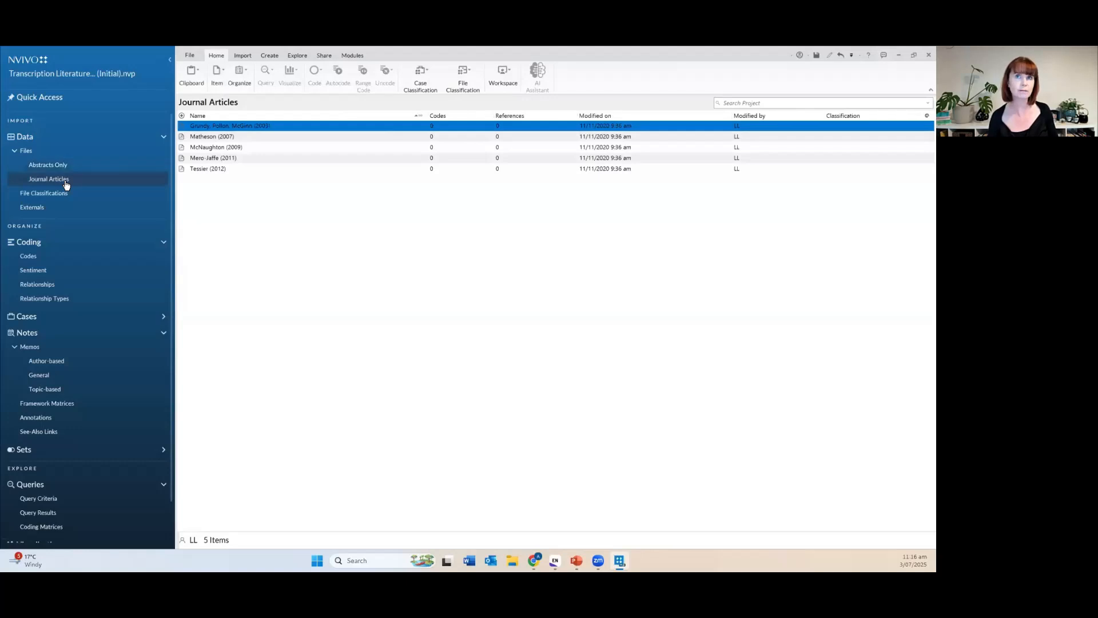
pyautogui.click(523, 297)
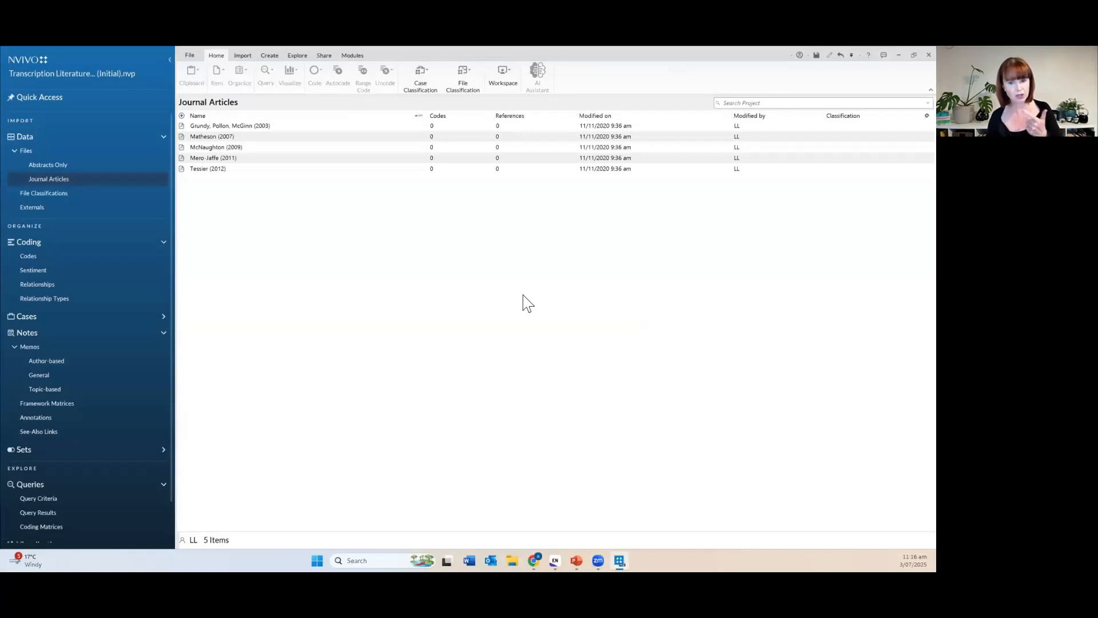
pyautogui.rightClick(406, 249)
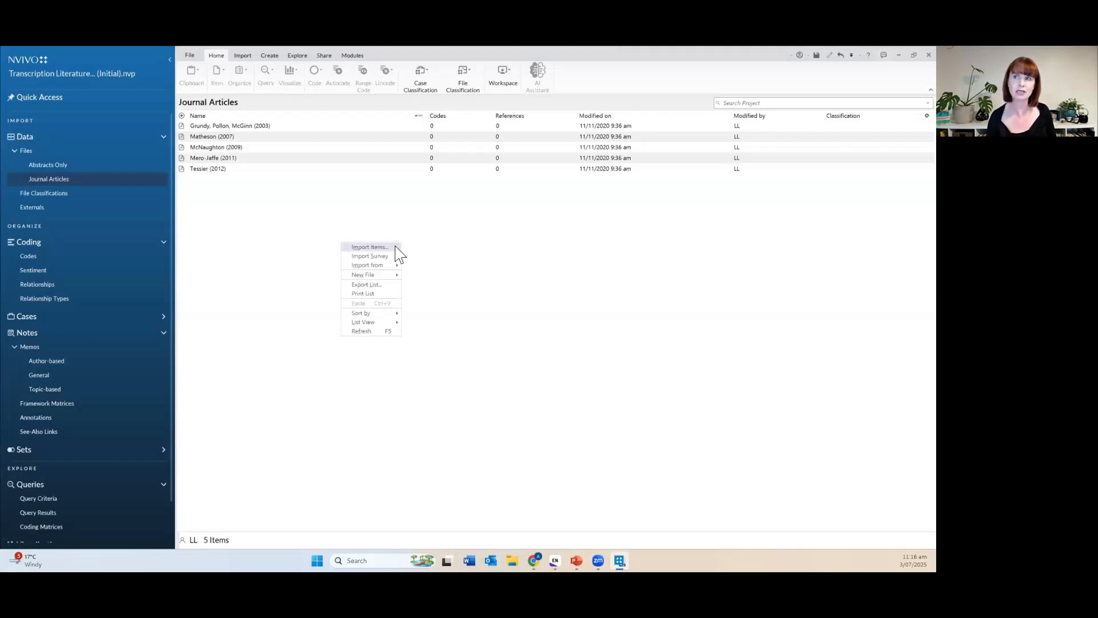
# Import the Davidson (2009) PDF into the Journal Articles folder.
pyautogui.click(395, 246)
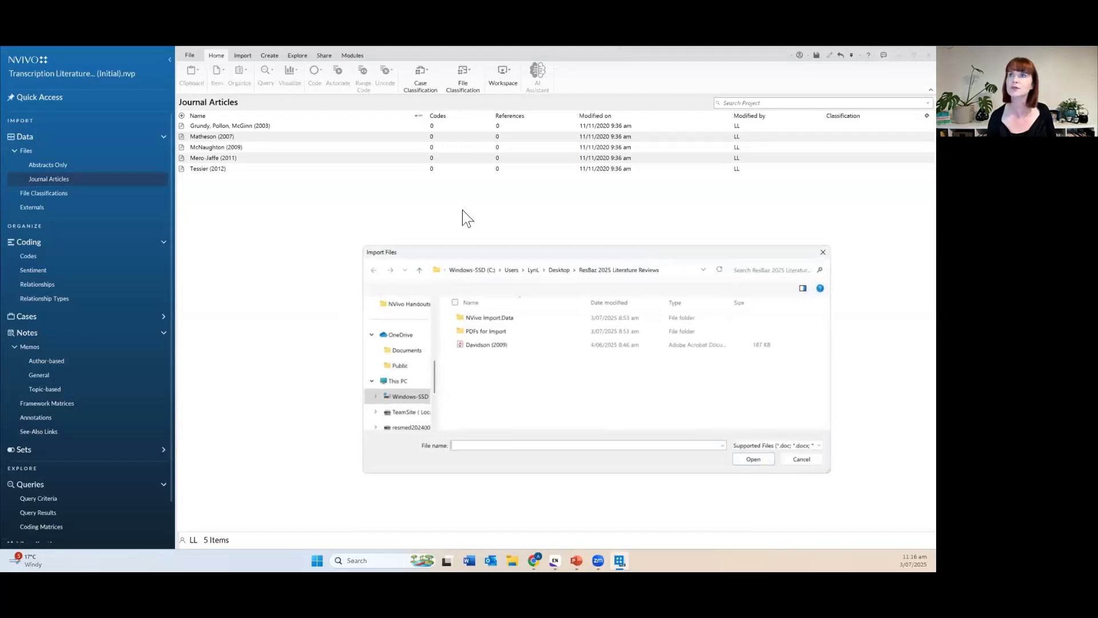
pyautogui.click(519, 343)
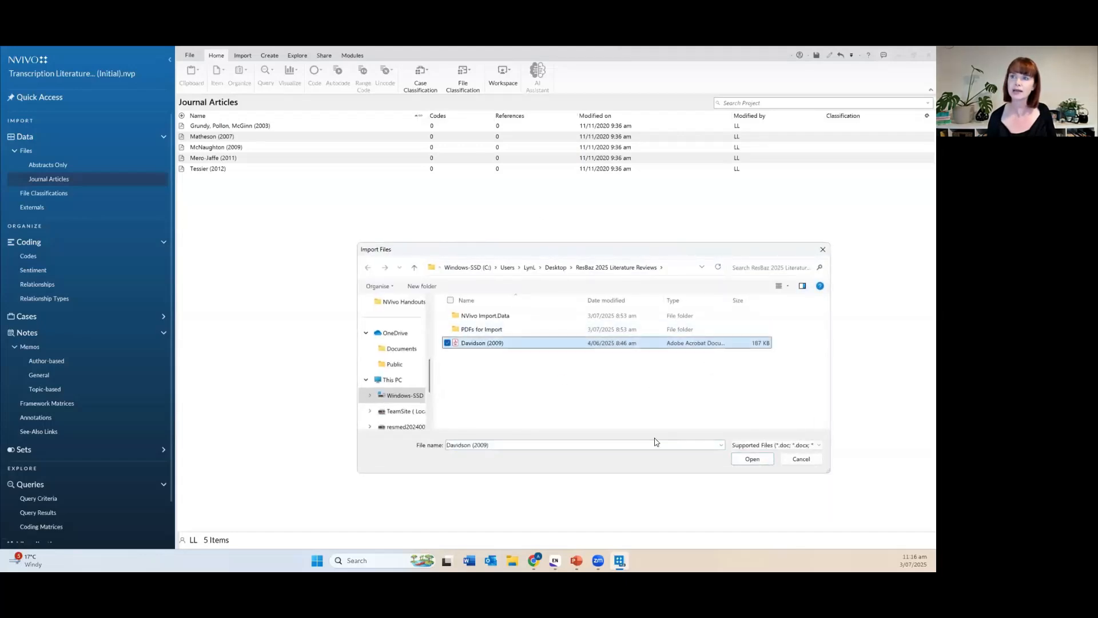
pyautogui.click(752, 460)
pyautogui.click(505, 281)
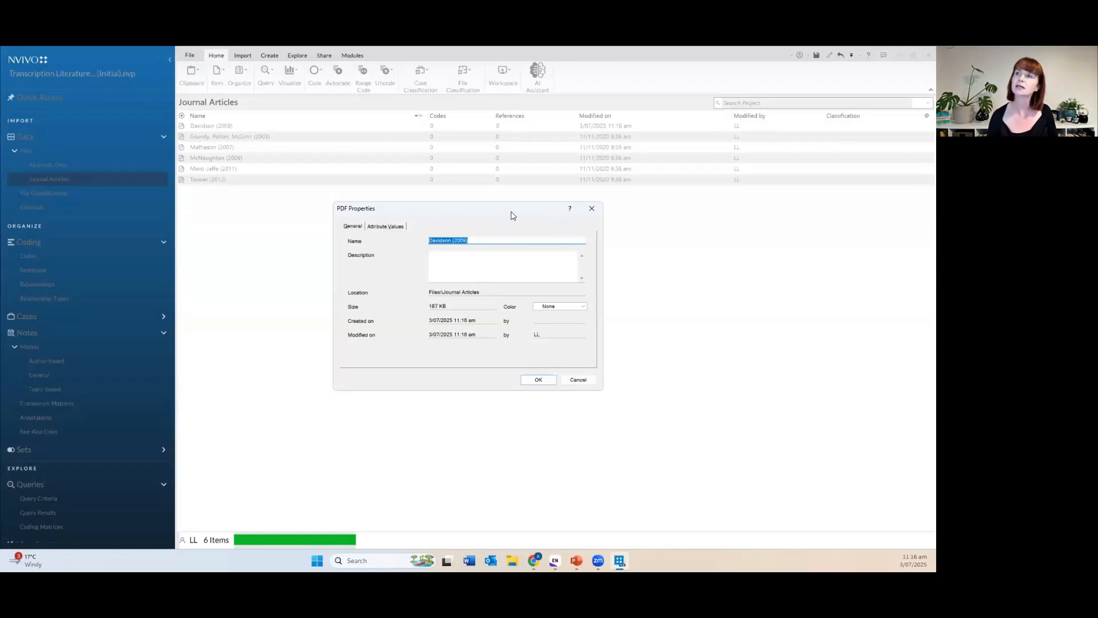
# Review the Davidson (2009) file properties, keeping its name unchanged, and close them.
pyautogui.click(513, 250)
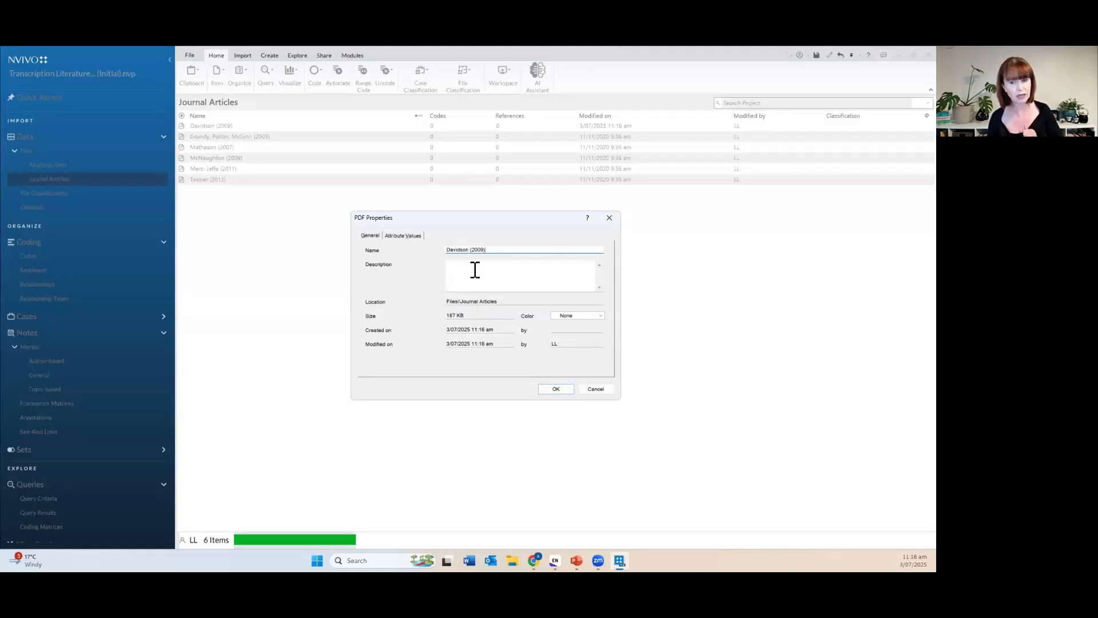
pyautogui.moveTo(512, 249); pyautogui.dragTo(445, 250)
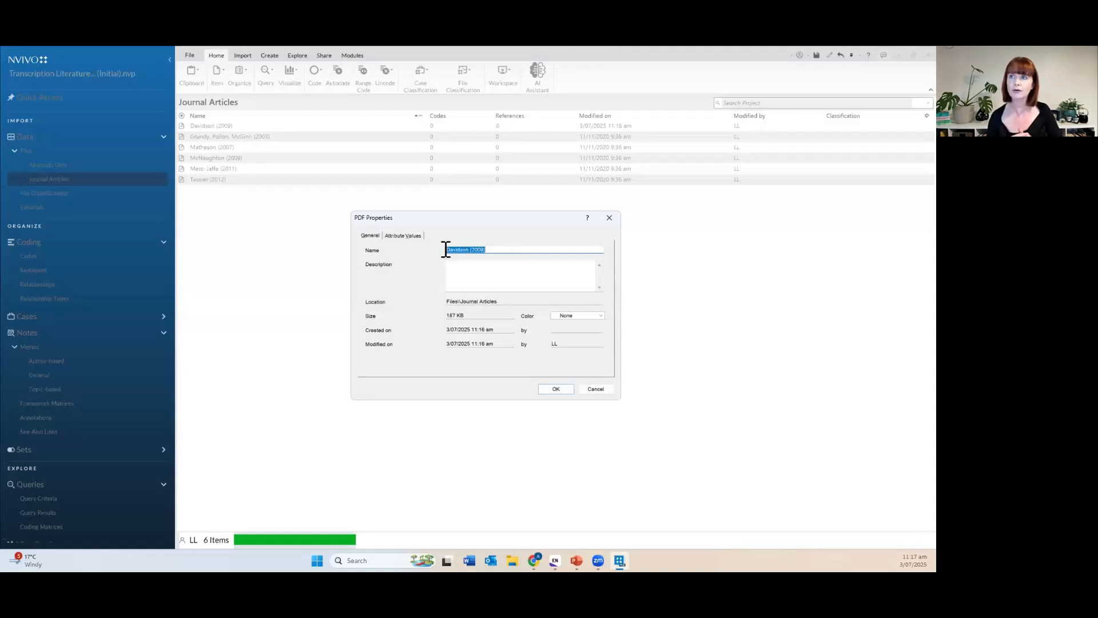
pyautogui.click(512, 246)
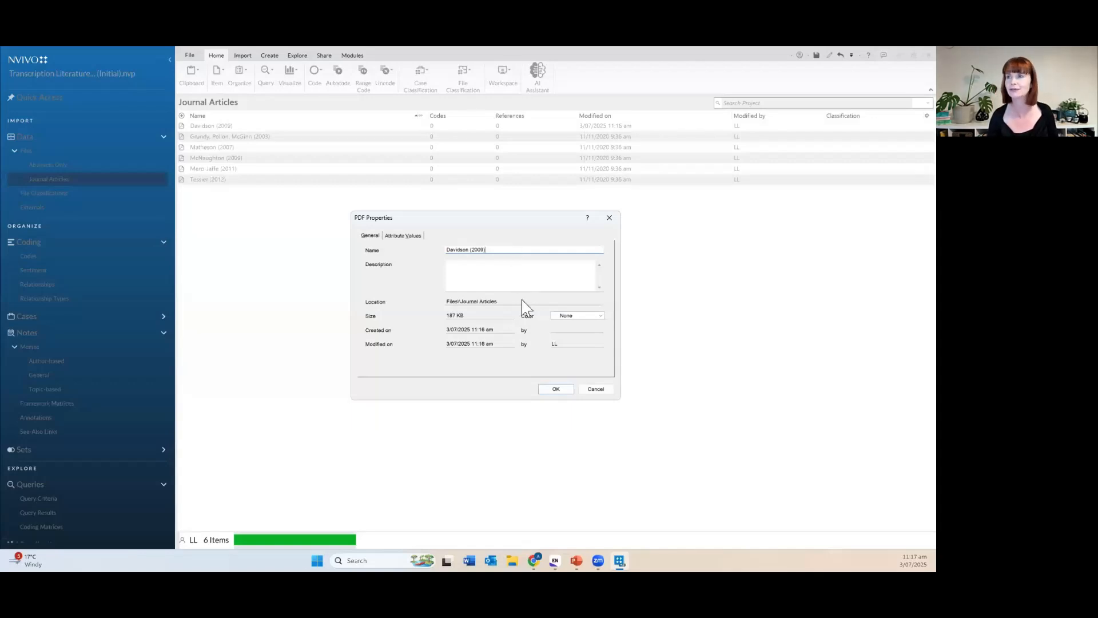
pyautogui.click(564, 393)
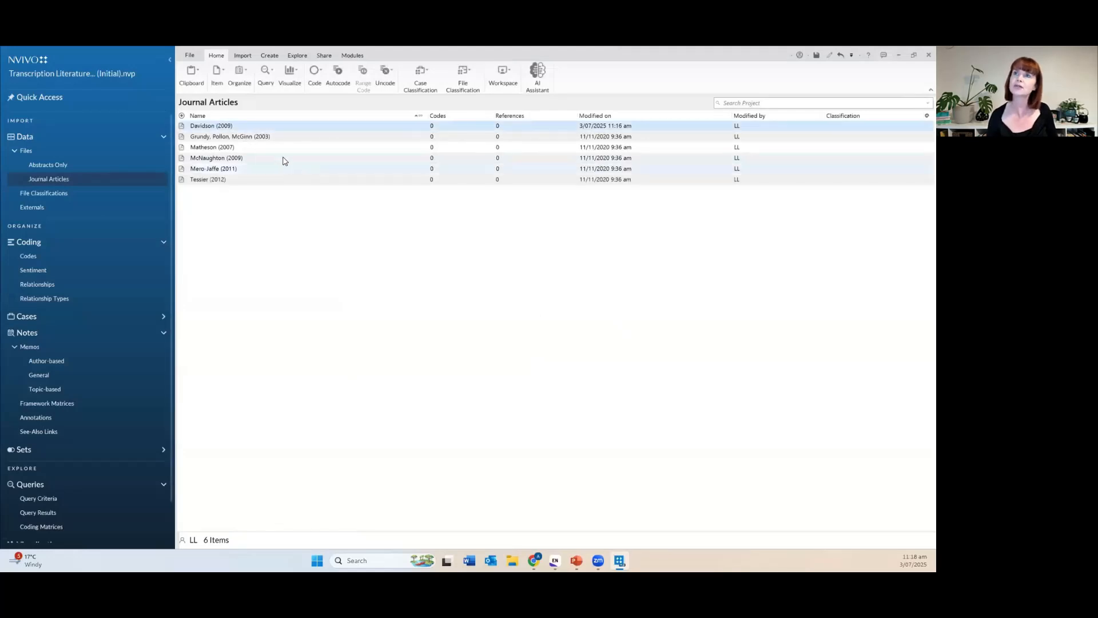
# Open the newly imported Davidson (2009) article from the Journal Articles list.
pyautogui.doubleClick(183, 126)
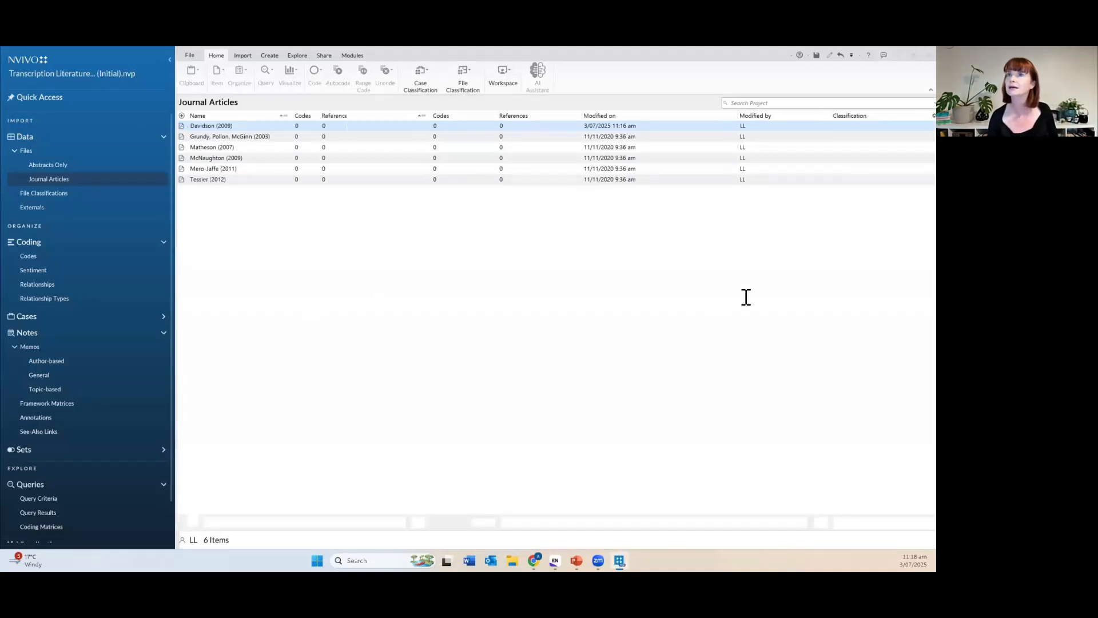
# Scroll through the Davidson (2009) article from the abstract to the 'Conceptualizing points of difference' section.
pyautogui.keyDown('ctrl'); pyautogui.scroll(5, 738, 380); pyautogui.keyUp('ctrl')
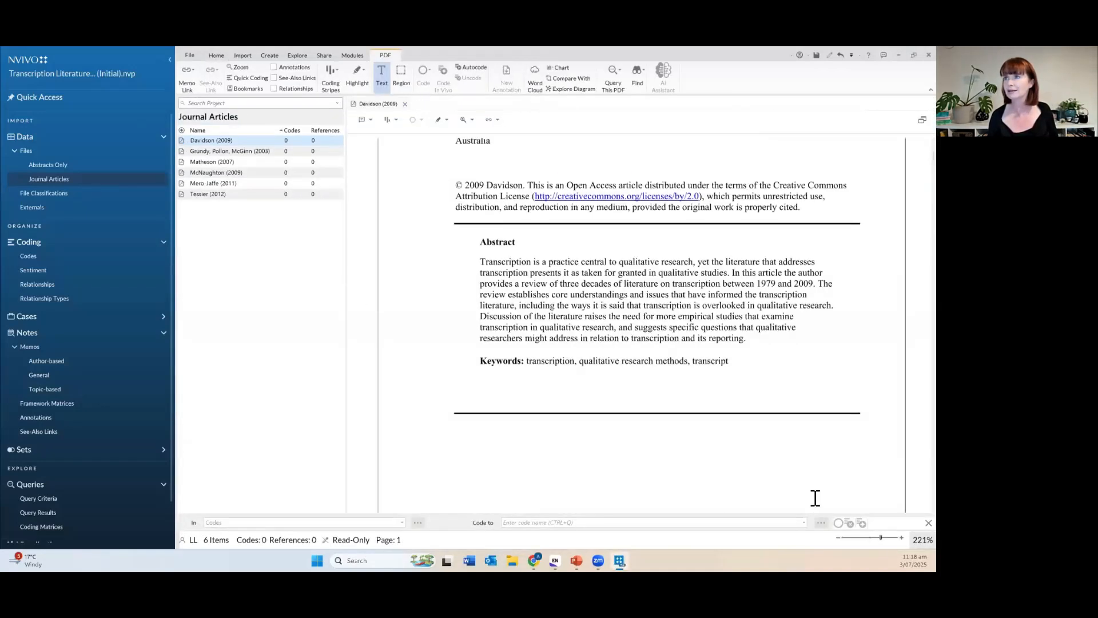
pyautogui.scroll(-10, 738, 380)
pyautogui.scroll(-15, 739, 379)
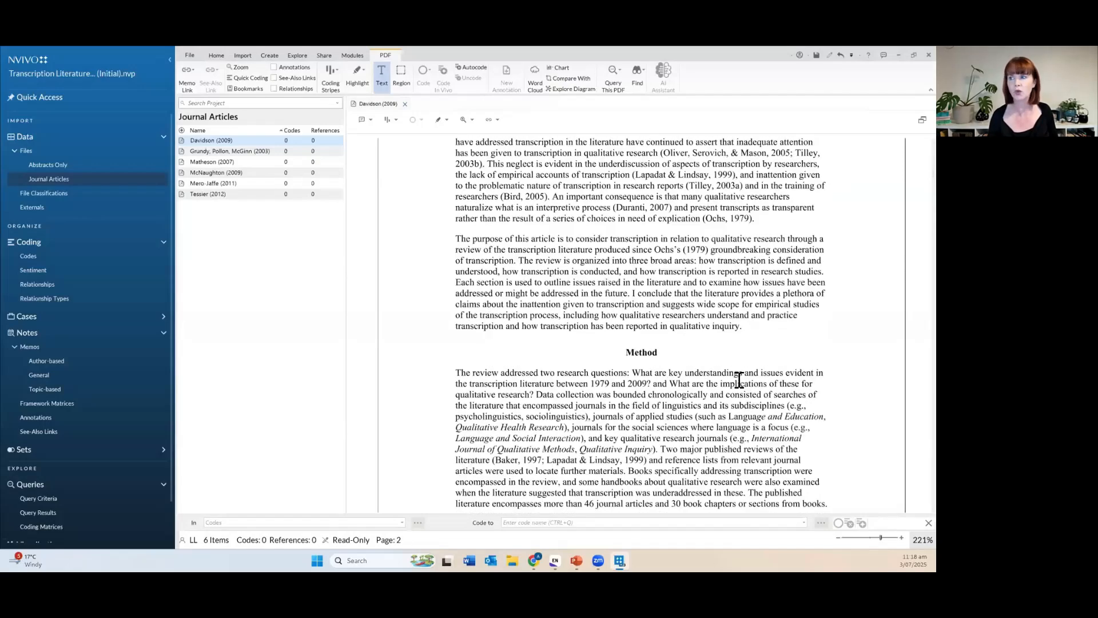
pyautogui.scroll(-10, 739, 382)
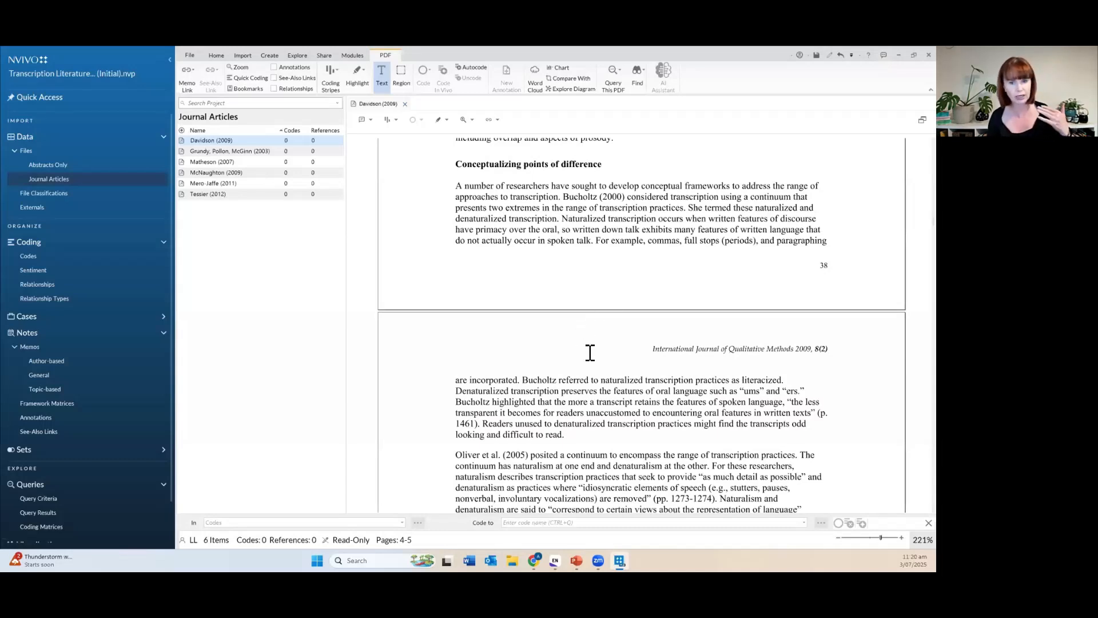
# Close the Davidson (2009) PDF to return to the six-item Journal Articles list.
pyautogui.click(405, 104)
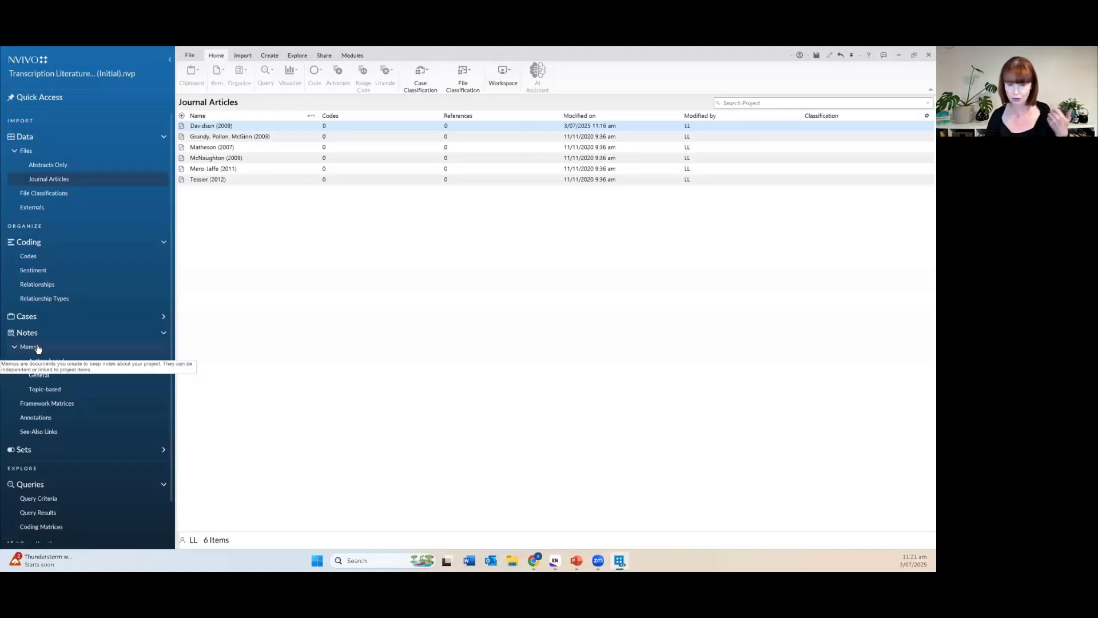
# Open the Literature Review Journal memo from the General memos folder.
pyautogui.click(58, 377)
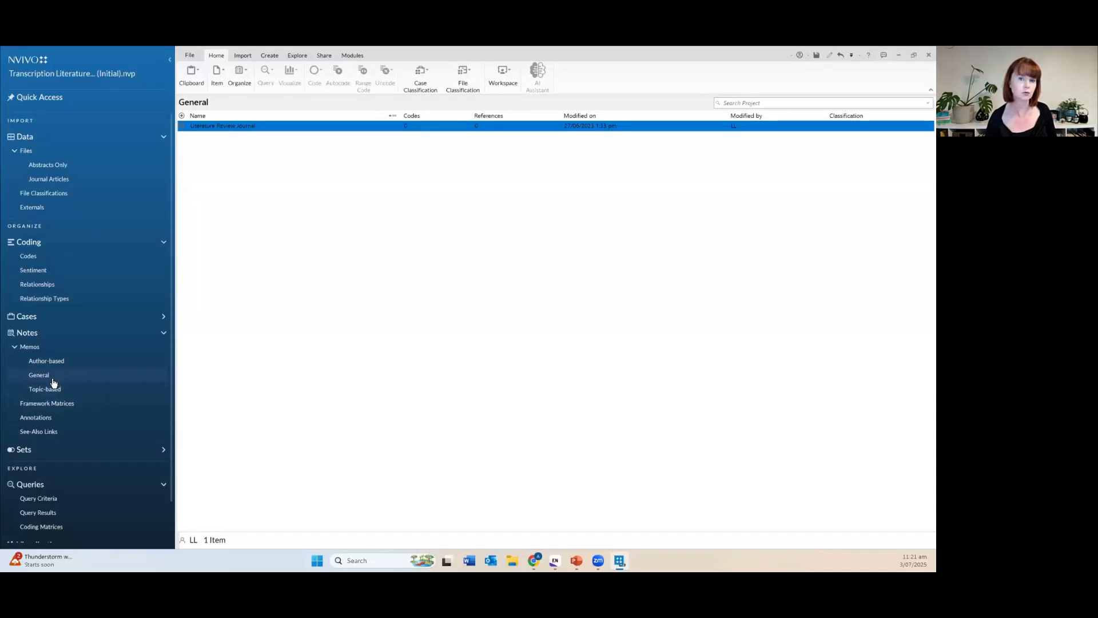
pyautogui.doubleClick(181, 127)
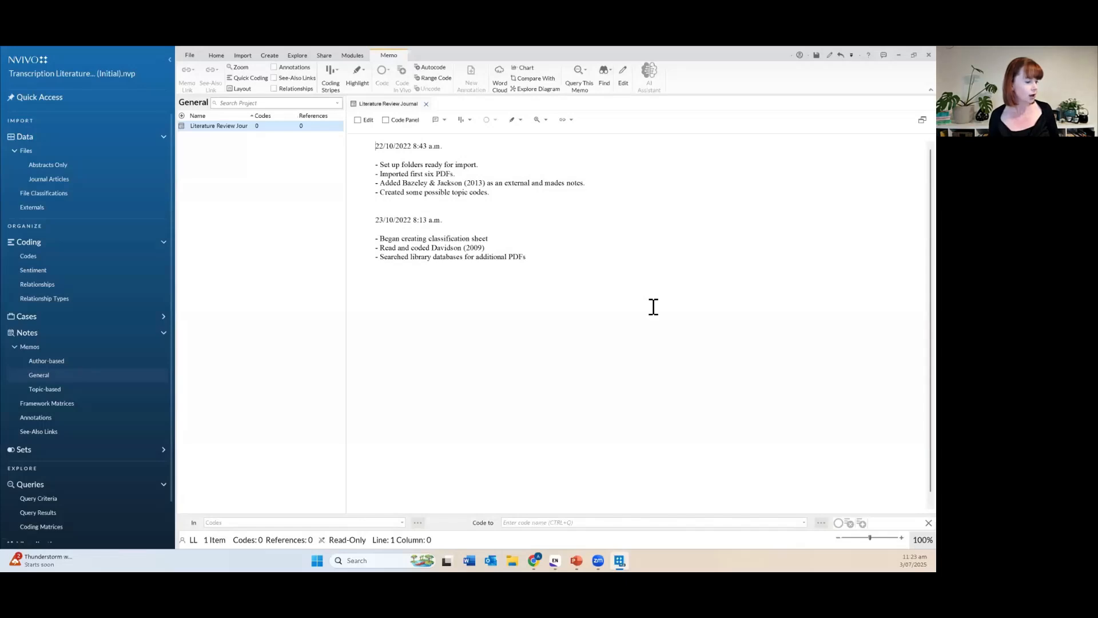
# Close the memo and open Mero-Jaffe (2011) at page 3's 'The researcher' section.
pyautogui.click(425, 103)
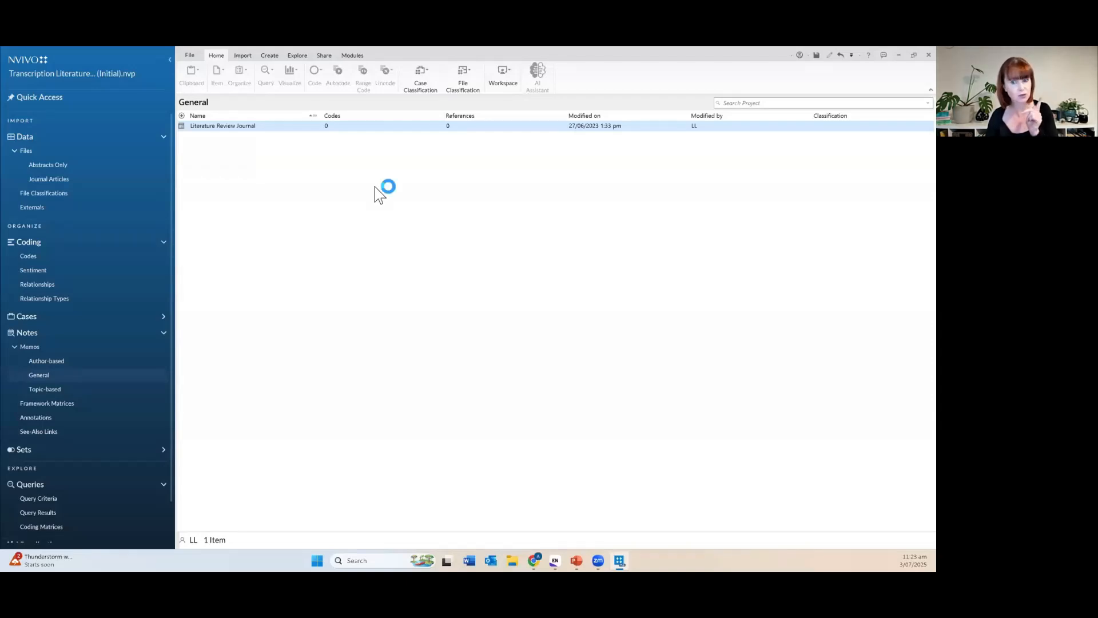
pyautogui.click(91, 181)
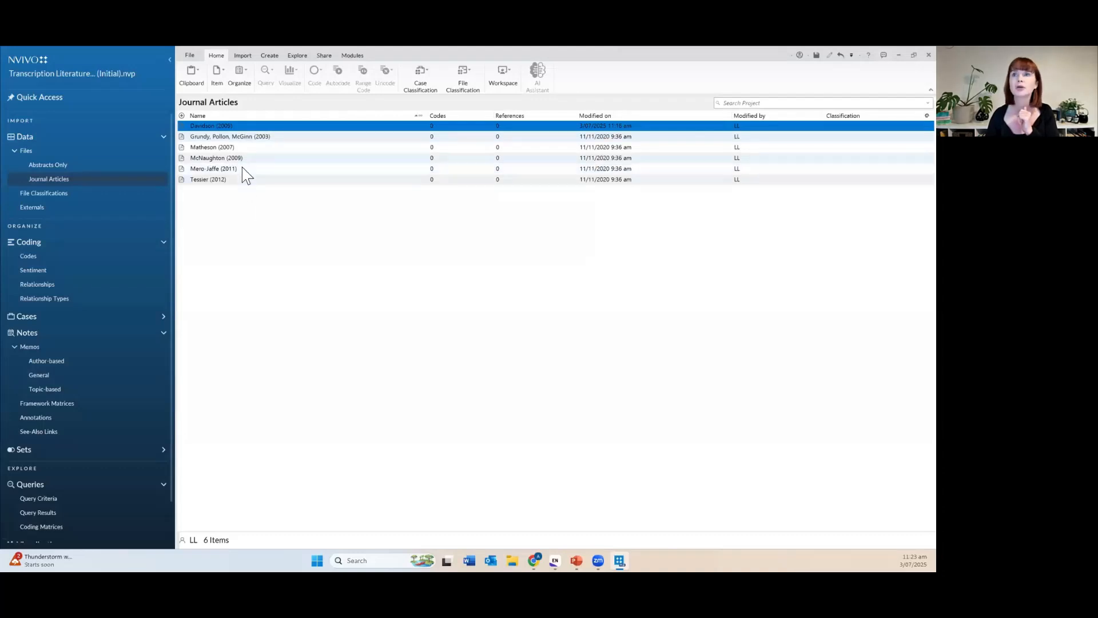
pyautogui.doubleClick(182, 169)
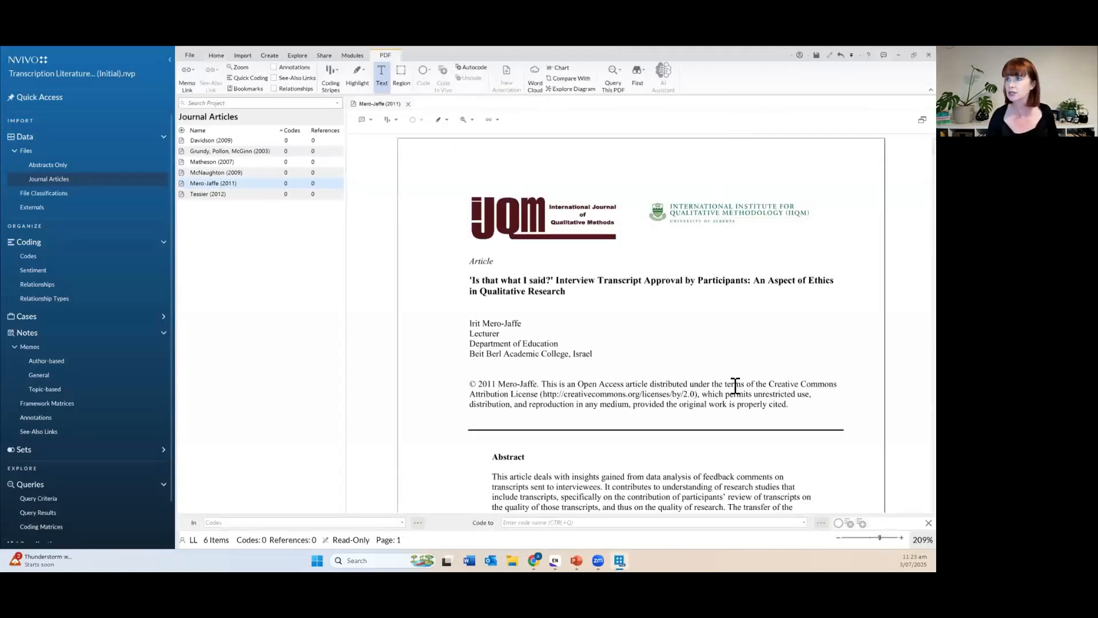
pyautogui.scroll(-8, 726, 388)
pyautogui.scroll(-10, 728, 390)
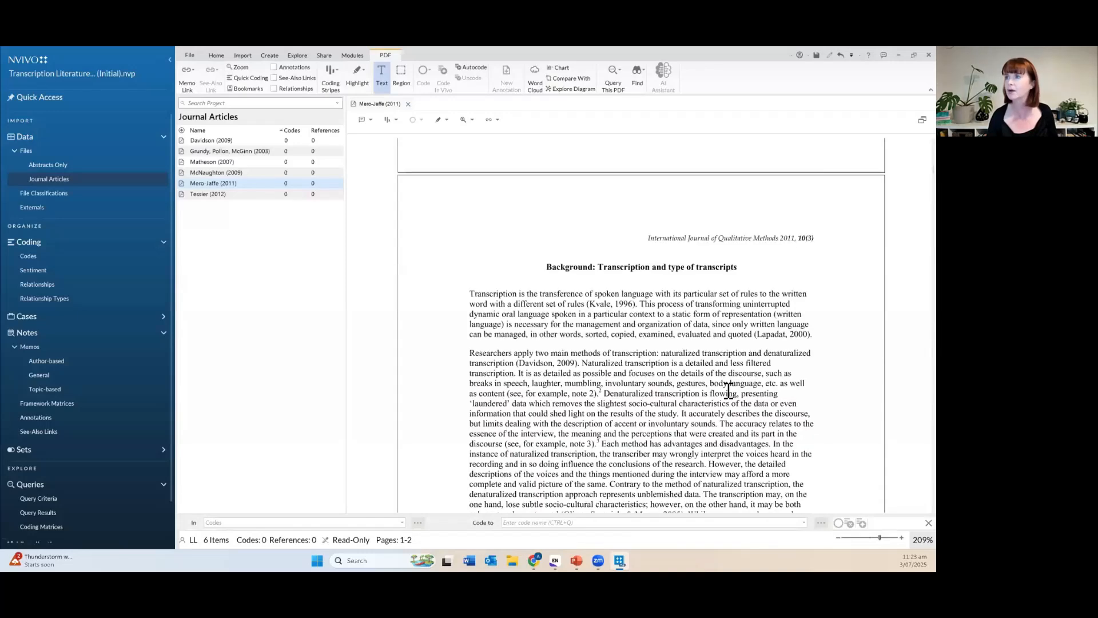
pyautogui.scroll(2, 727, 391)
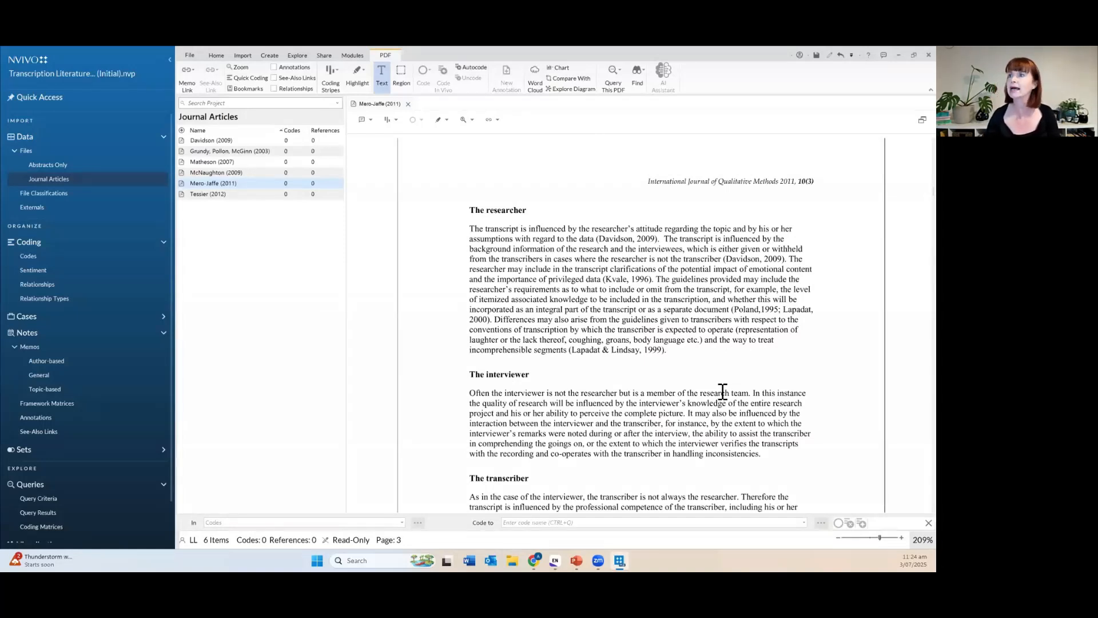
# Select the first-paragraph 'Davidson, 2009' citation in the Mero-Jaffe (2011) researcher section.
pyautogui.moveTo(600, 238); pyautogui.dragTo(656, 239)
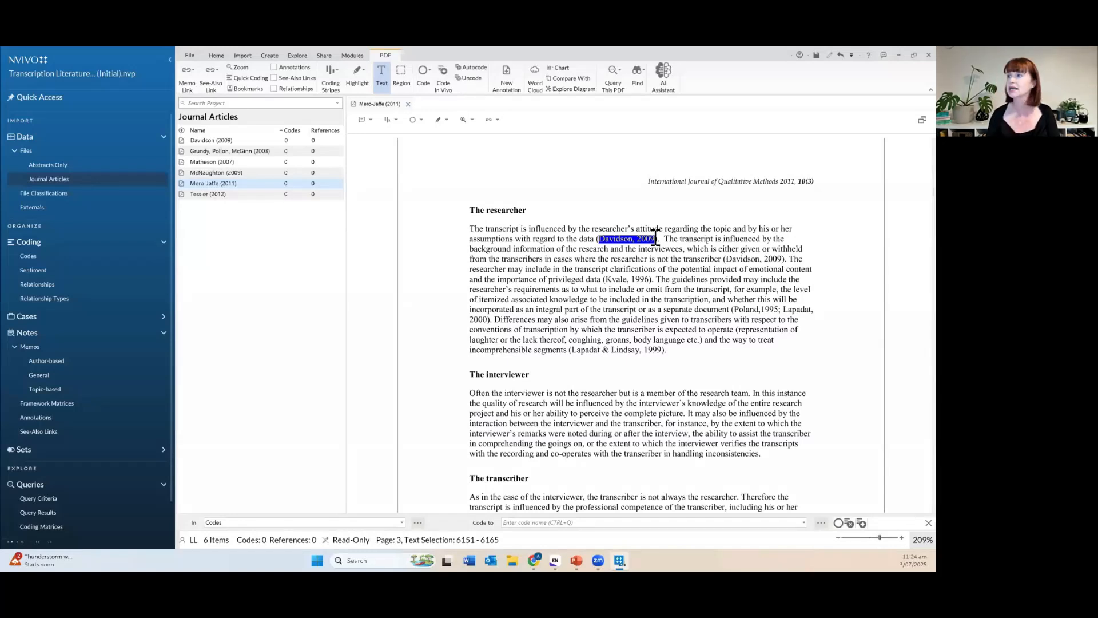
pyautogui.moveTo(725, 259); pyautogui.dragTo(783, 259)
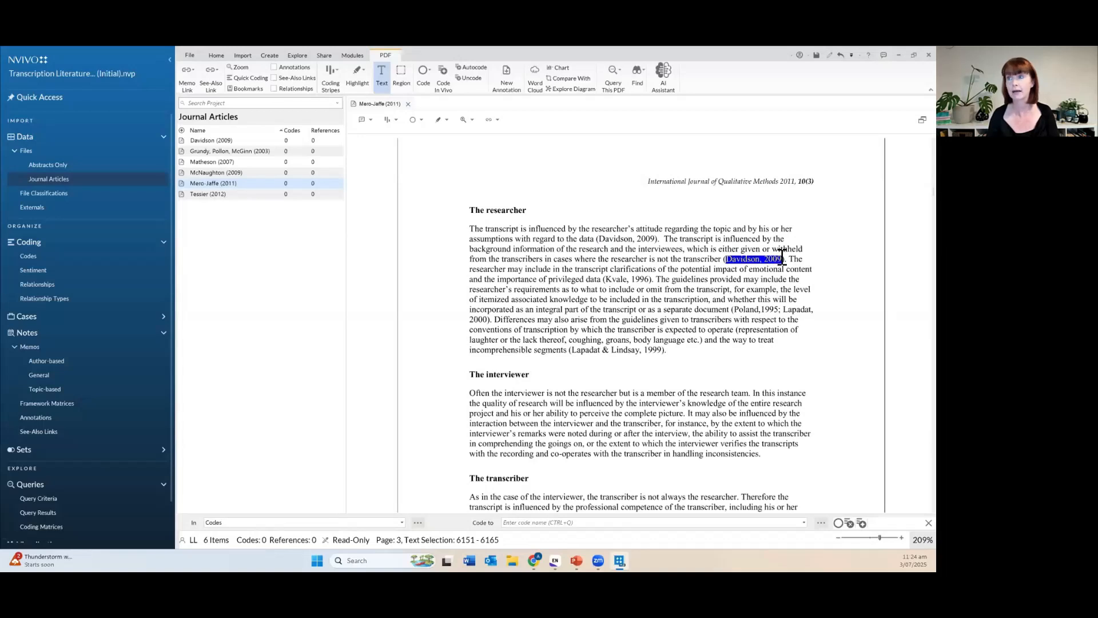
pyautogui.click(627, 243)
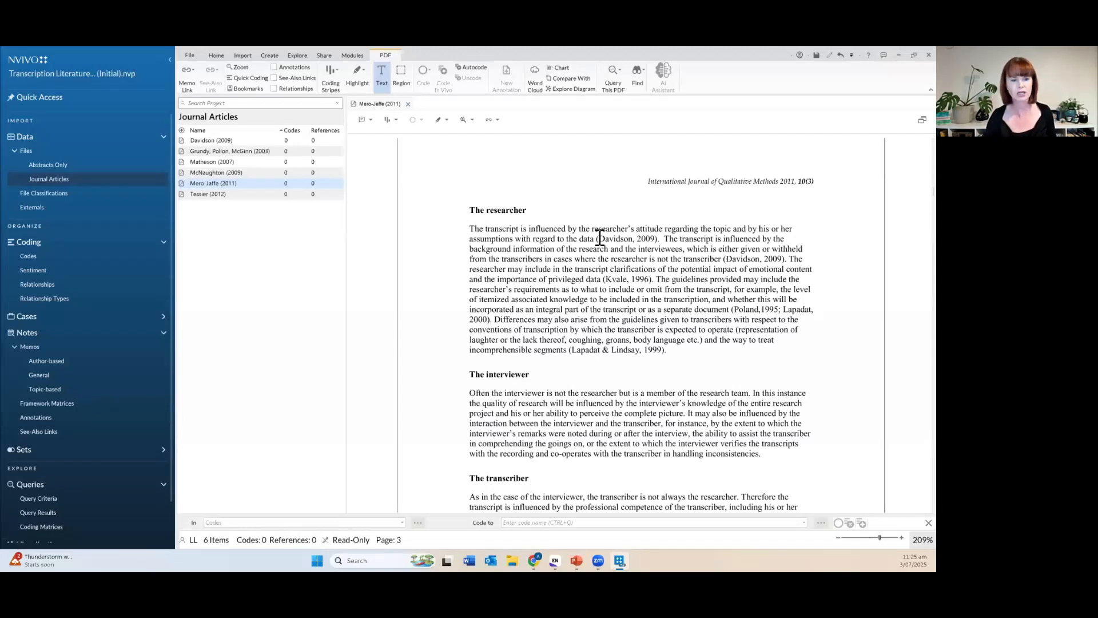
pyautogui.moveTo(599, 238); pyautogui.dragTo(656, 238)
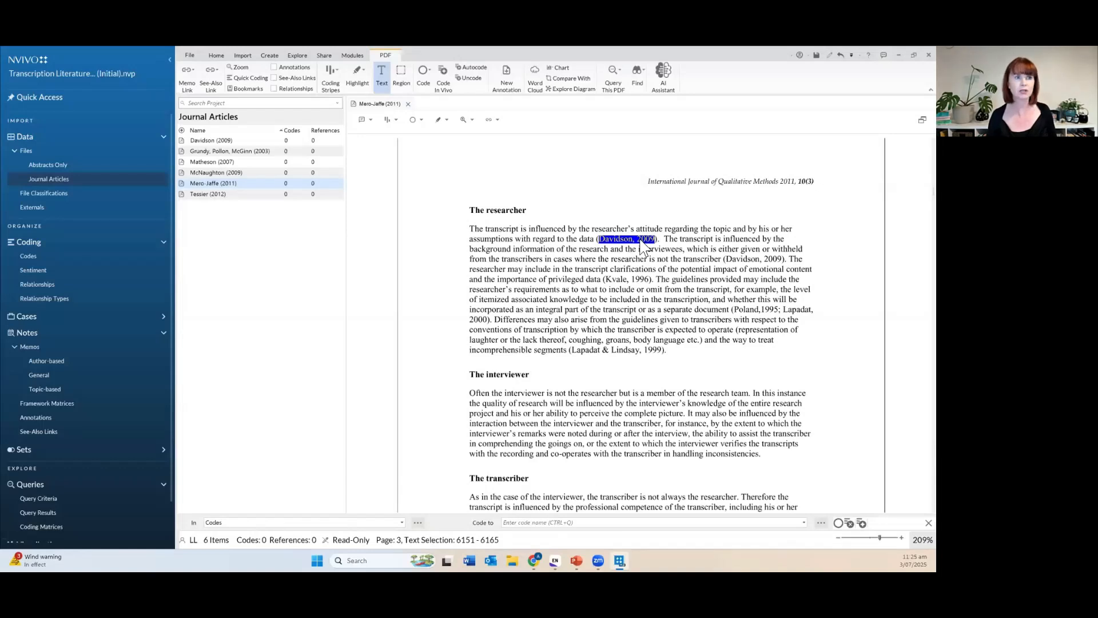
# Attach the note 'I don't recall this being mentioned - need to check.' to the first Davidson, 2009 citation.
pyautogui.rightClick(642, 246)
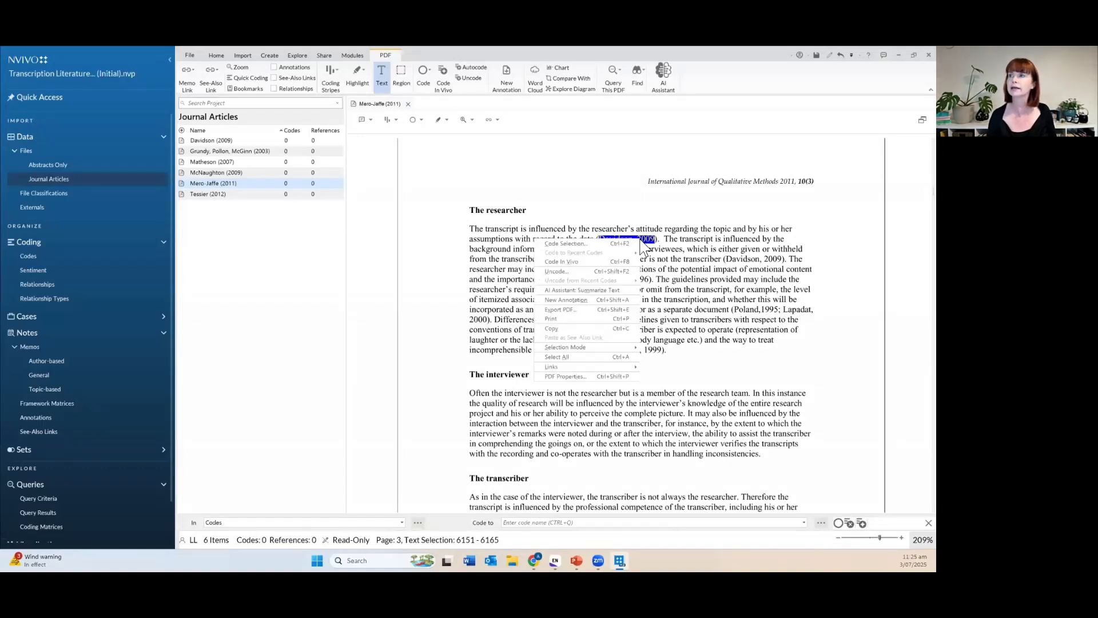
pyautogui.click(613, 300)
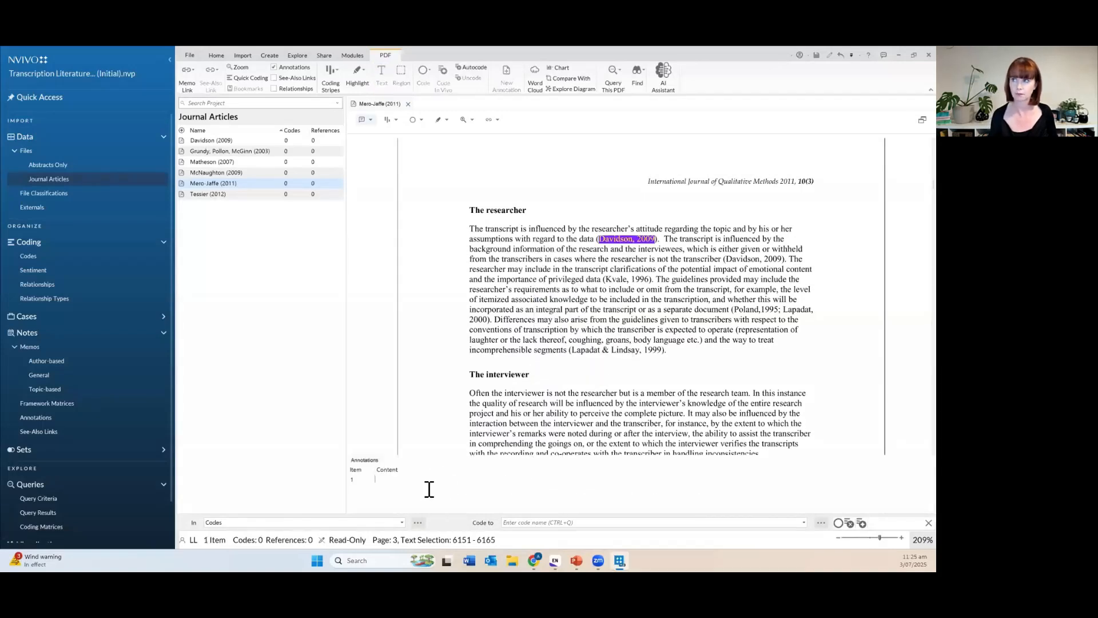
pyautogui.write("I don't recall")
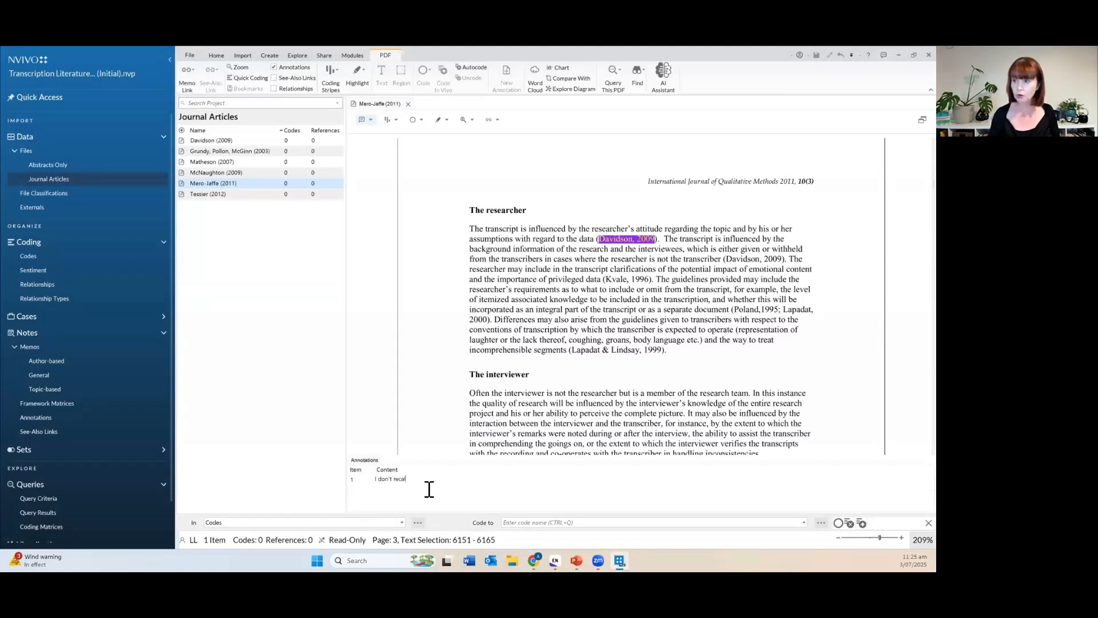
pyautogui.write(' this being')
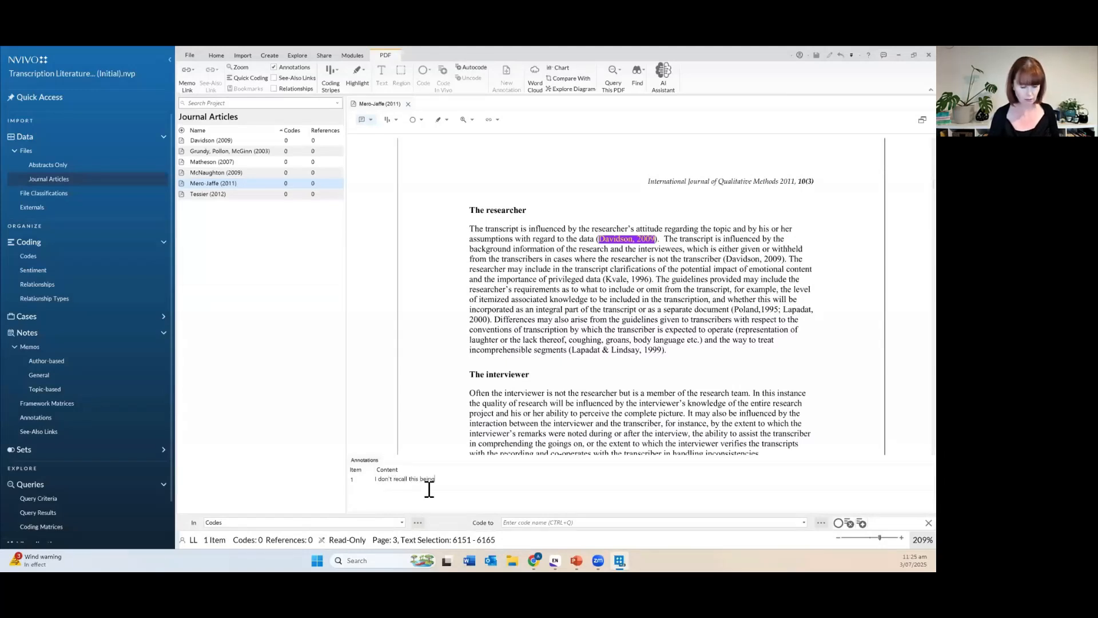
pyautogui.write(' mentioned - need to check.')
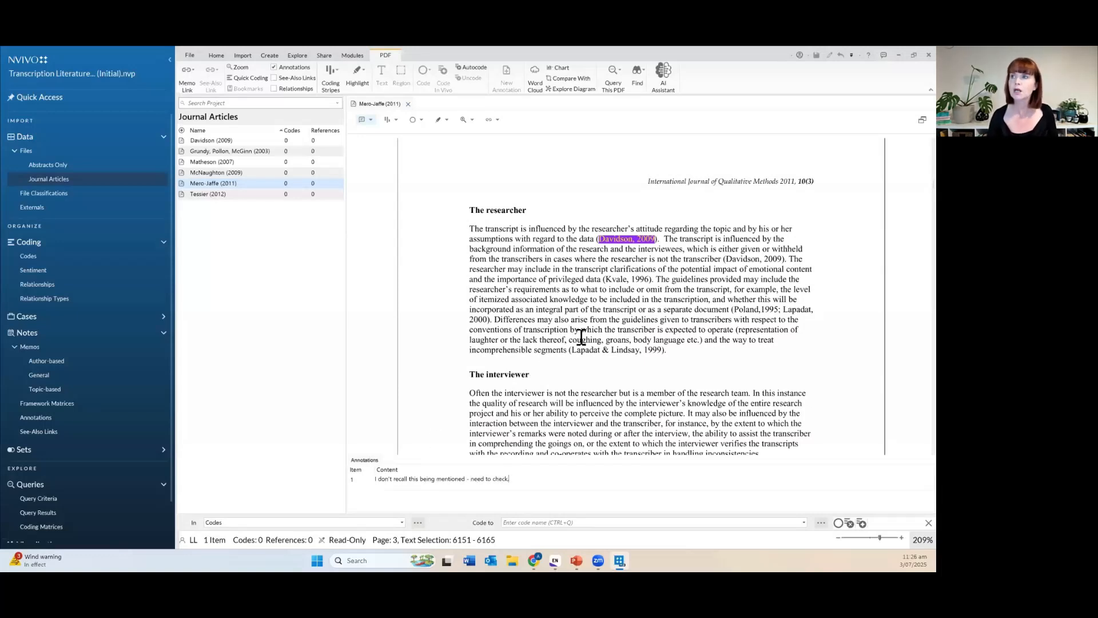
pyautogui.click(612, 288)
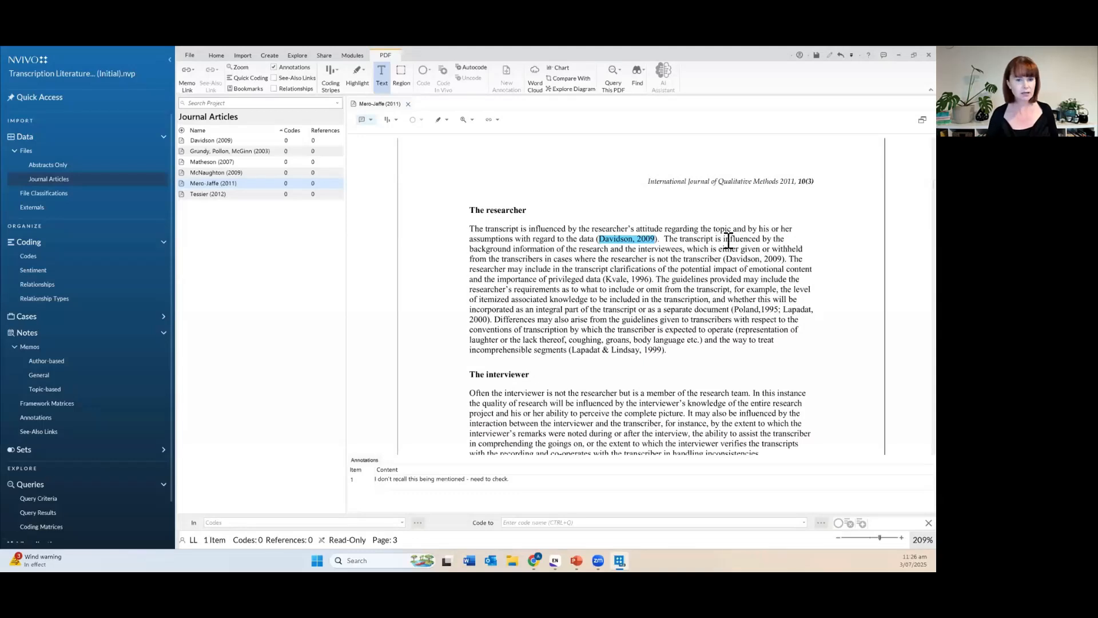
# Select the second 'Davidson, 2009' citation at the end of the paragraph's fourth line.
pyautogui.moveTo(727, 258); pyautogui.dragTo(770, 262)
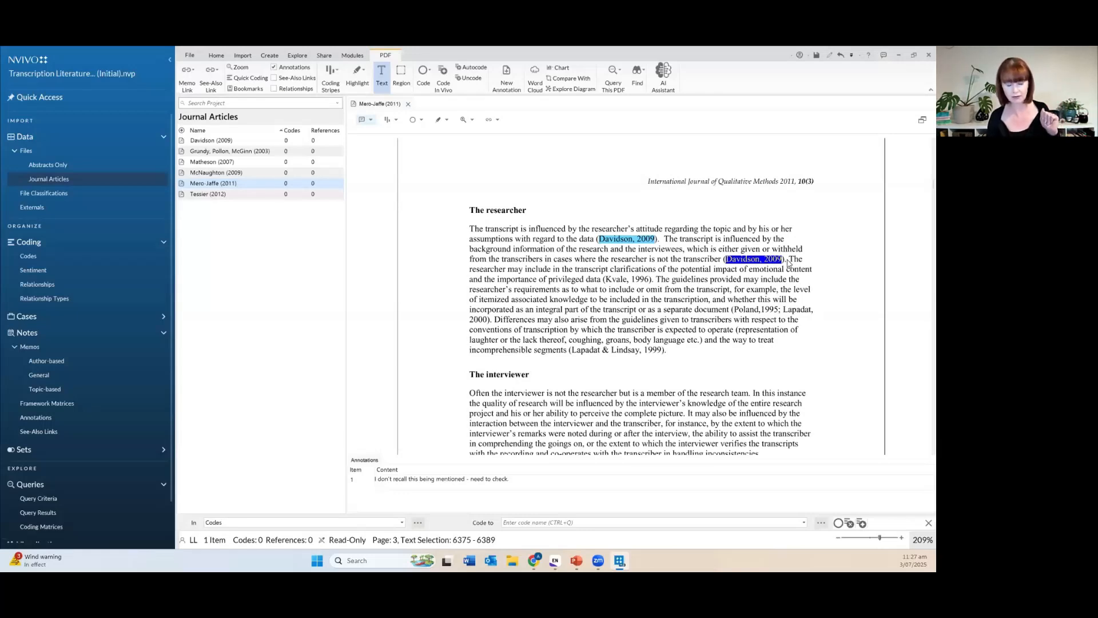
# Create a new see-also link from the selected citation to Journal Articles > Davidson (2009).
pyautogui.rightClick(759, 264)
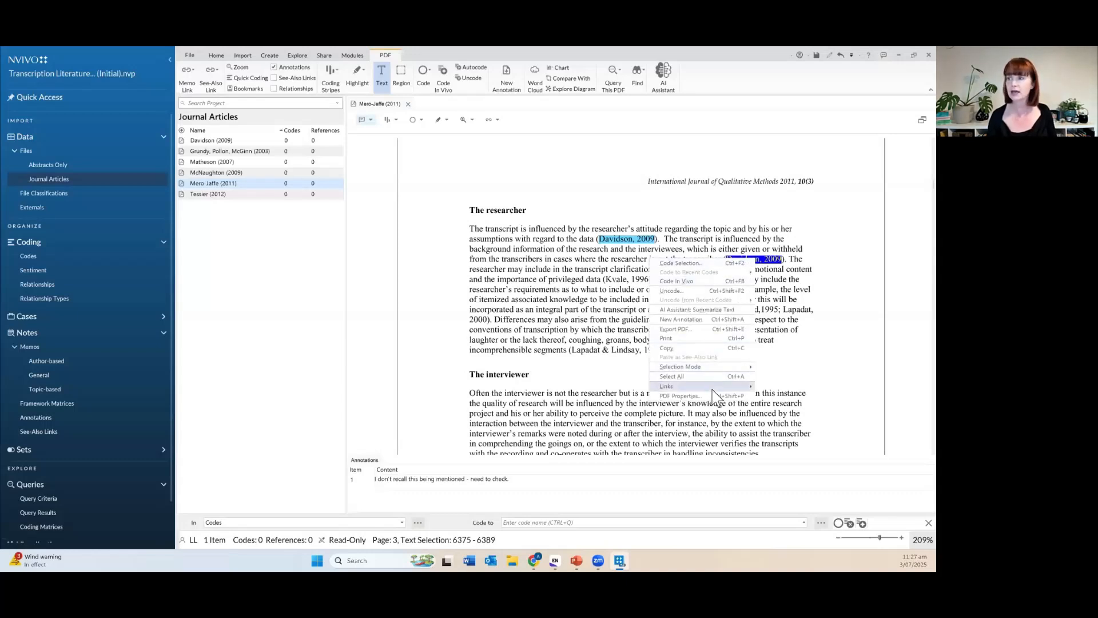
pyautogui.moveTo(713, 388)
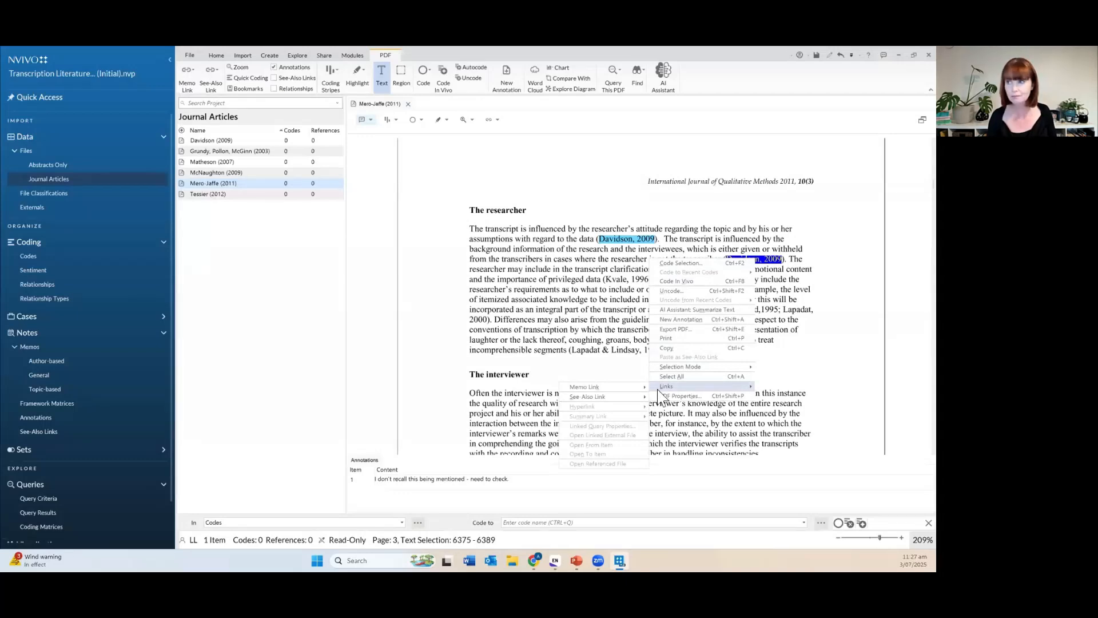
pyautogui.moveTo(632, 400)
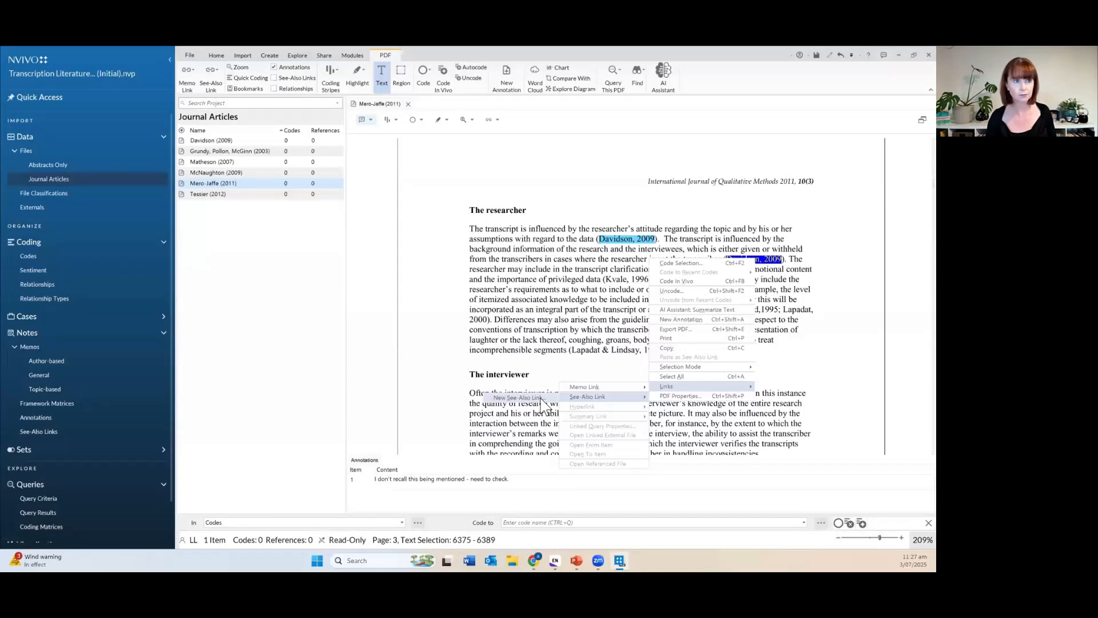
pyautogui.click(518, 397)
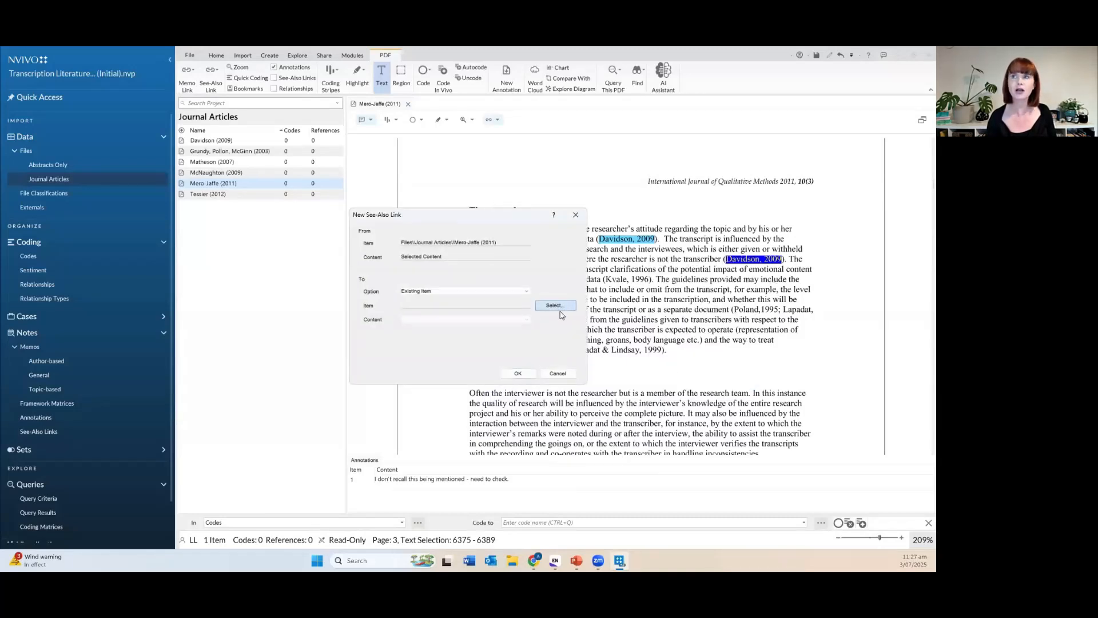
pyautogui.click(553, 306)
pyautogui.click(266, 232)
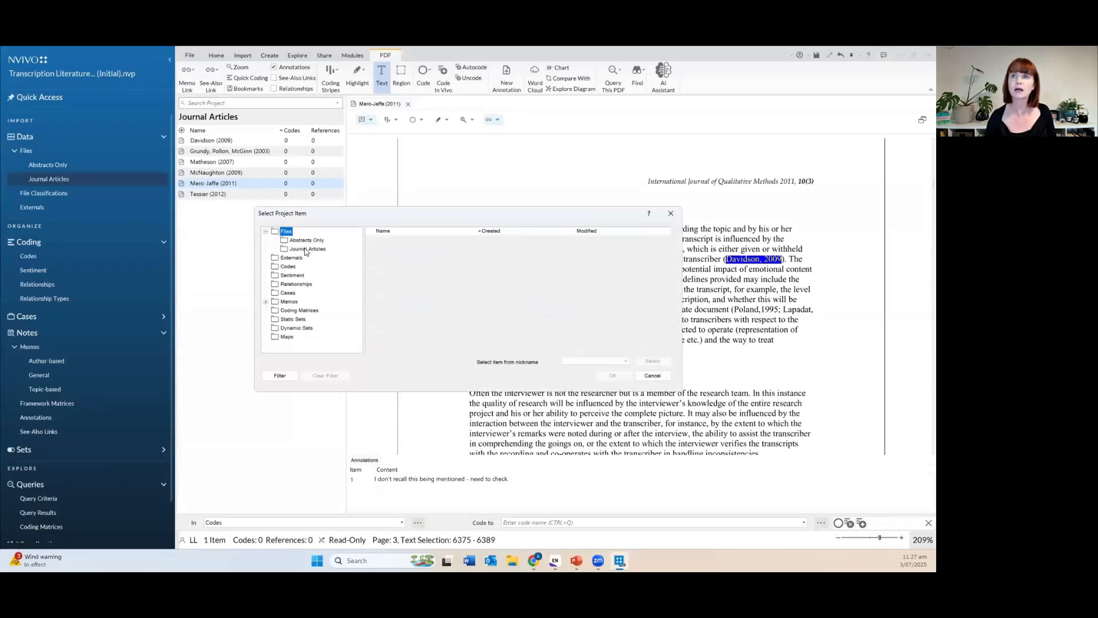
pyautogui.click(308, 249)
pyautogui.click(393, 239)
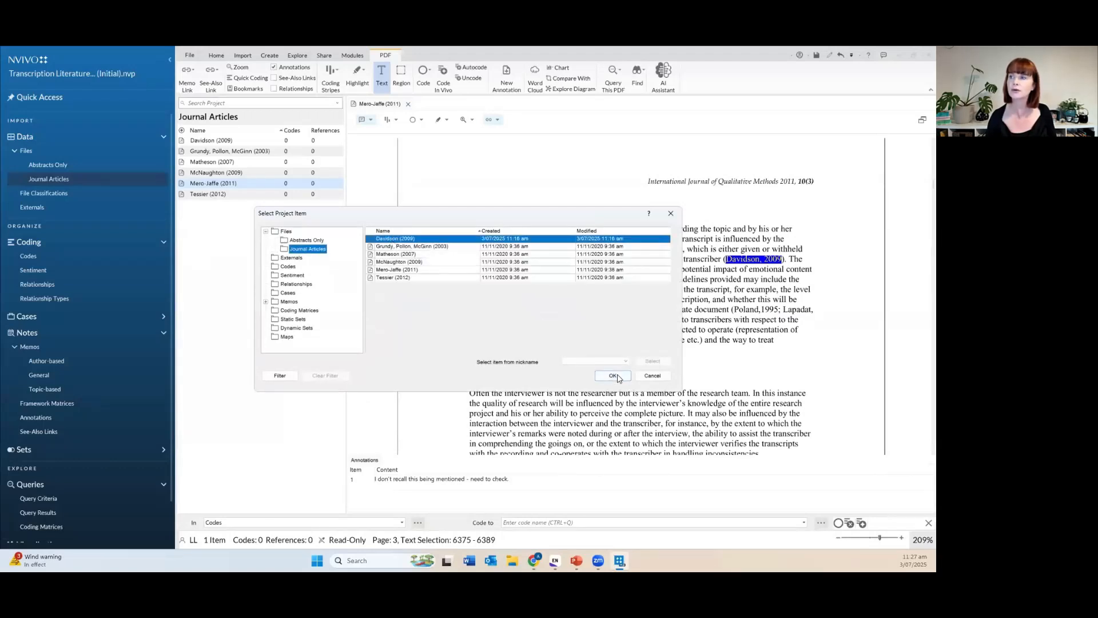
pyautogui.click(614, 376)
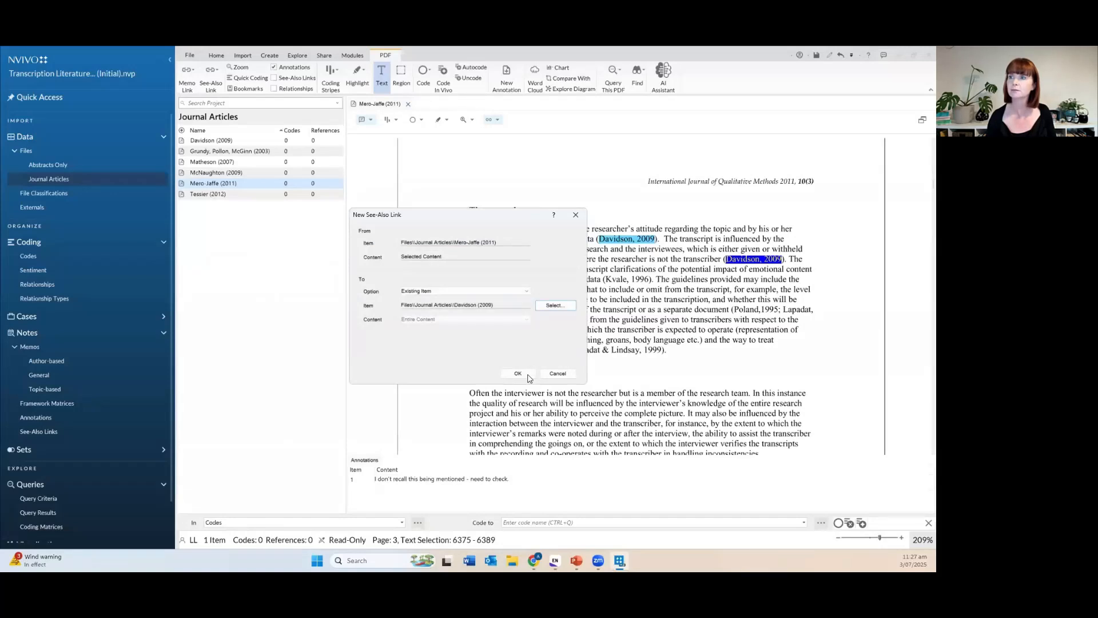
pyautogui.click(517, 372)
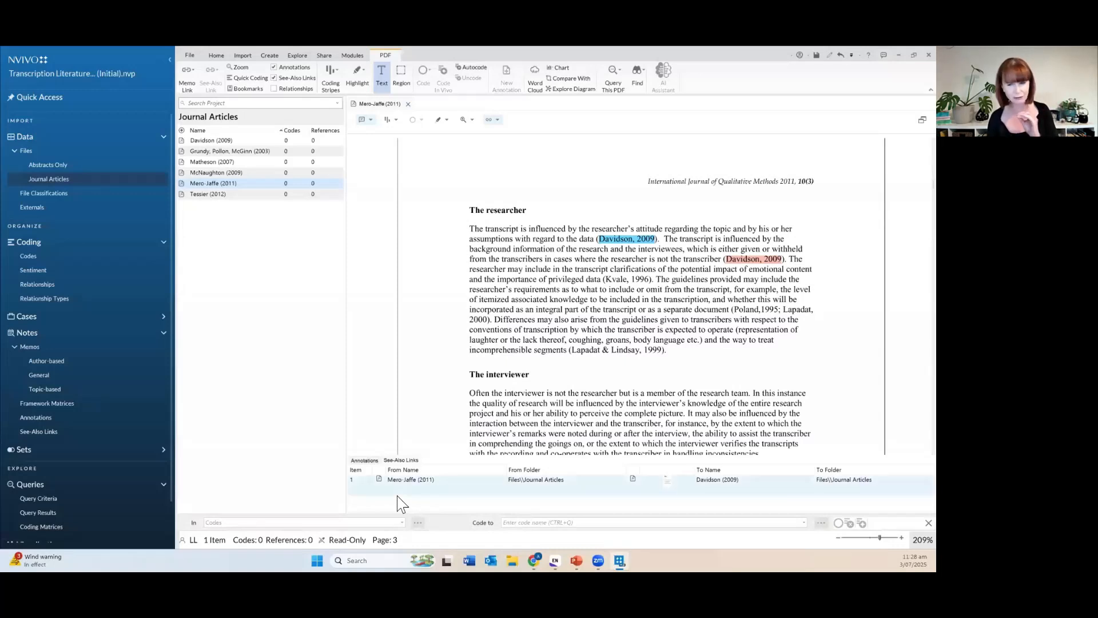
# Open the context menu of the pink, linked Davidson, 2009 citation.
pyautogui.rightClick(760, 260)
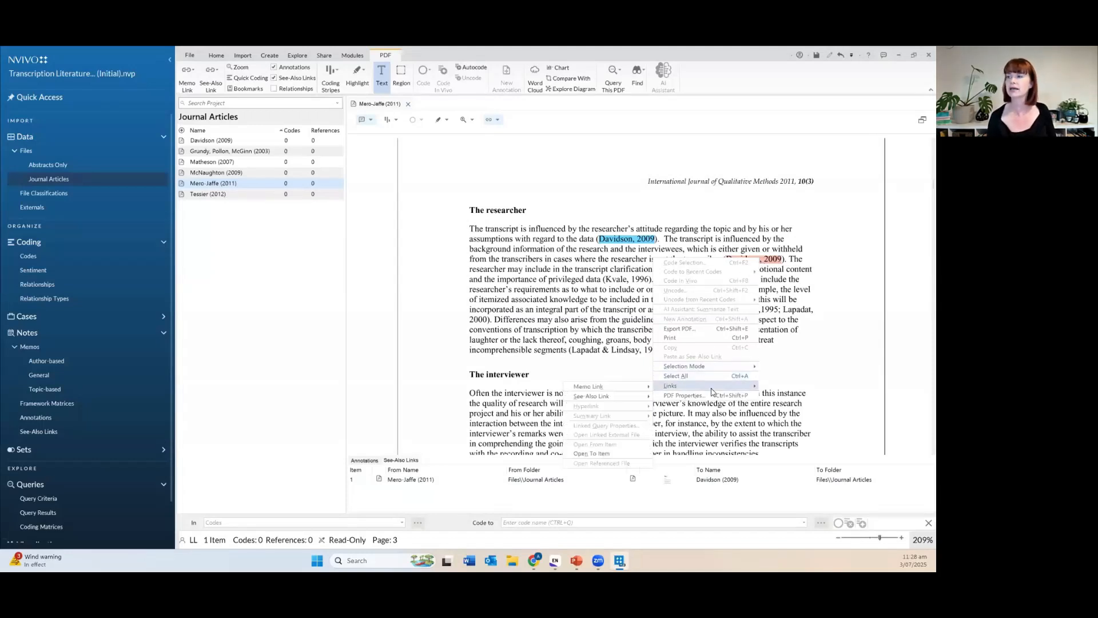
# Open the linked Davidson (2009) article with Links > Open To Item, closing and reopening it once.
pyautogui.click(614, 453)
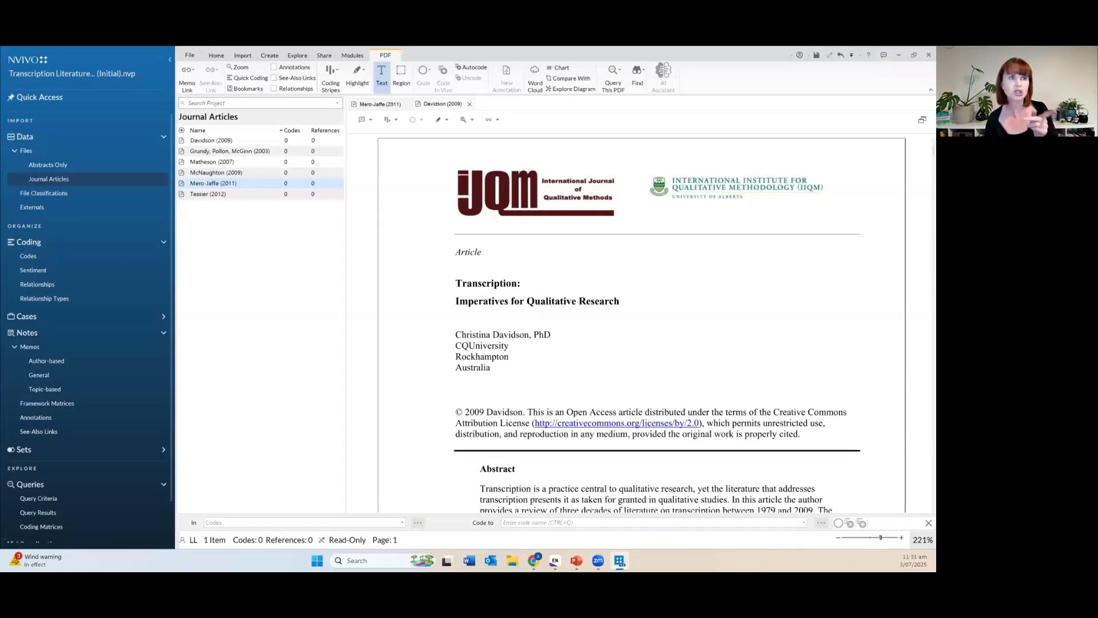
pyautogui.click(469, 104)
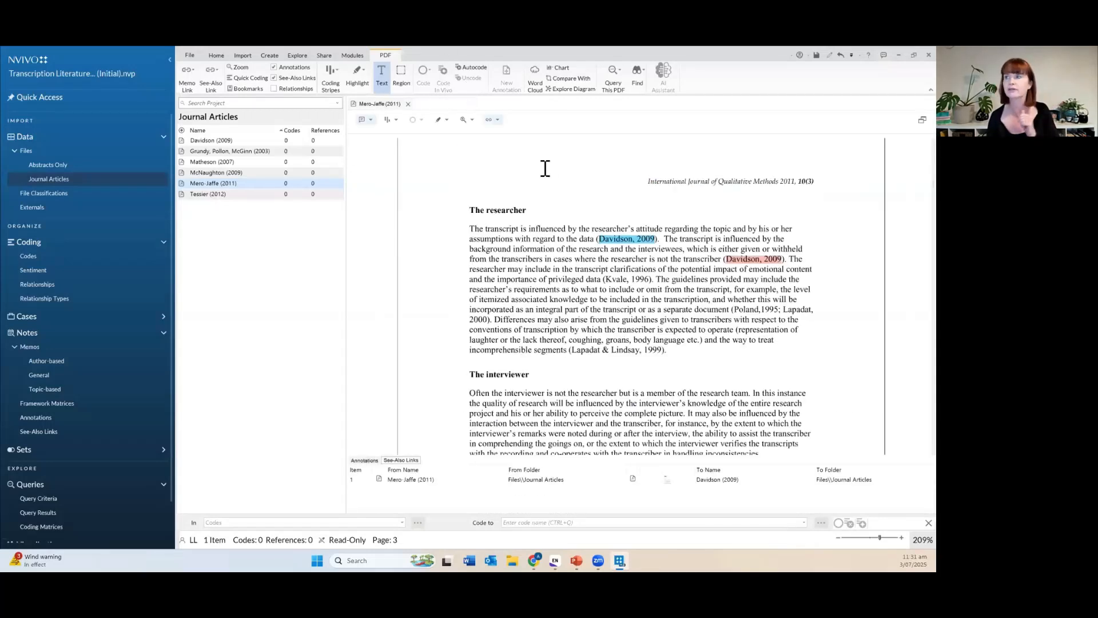
pyautogui.rightClick(751, 260)
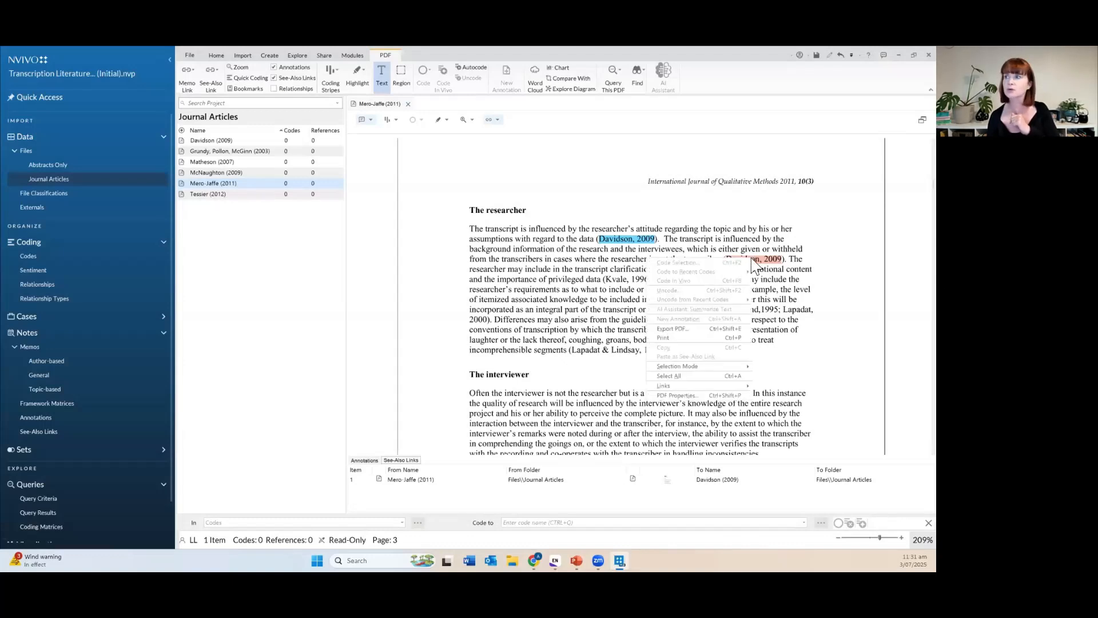
pyautogui.moveTo(717, 386)
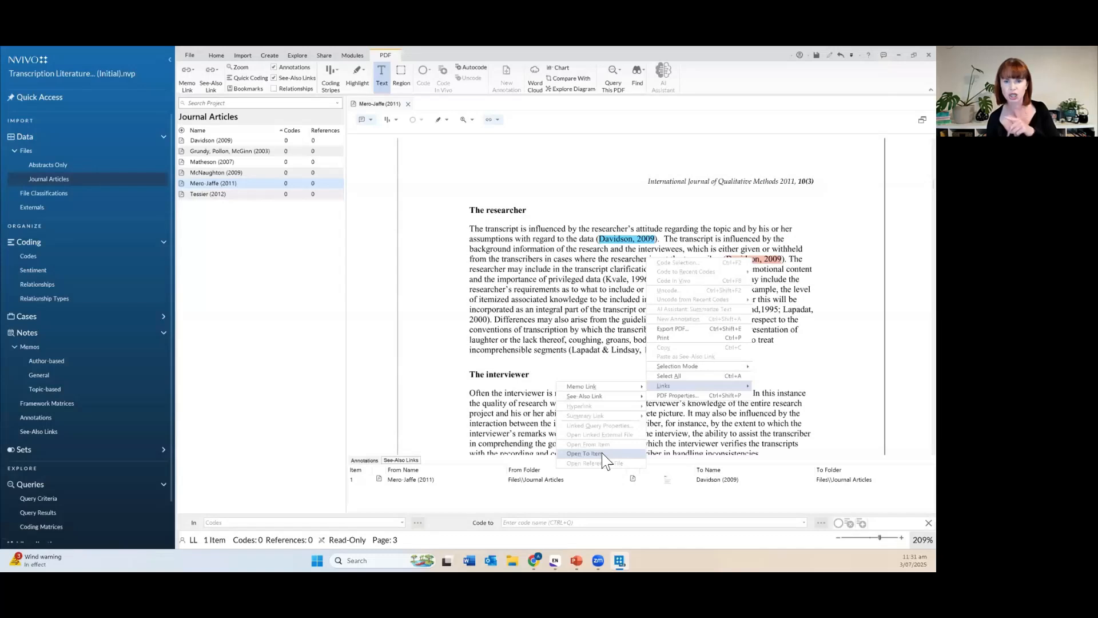
pyautogui.click(584, 453)
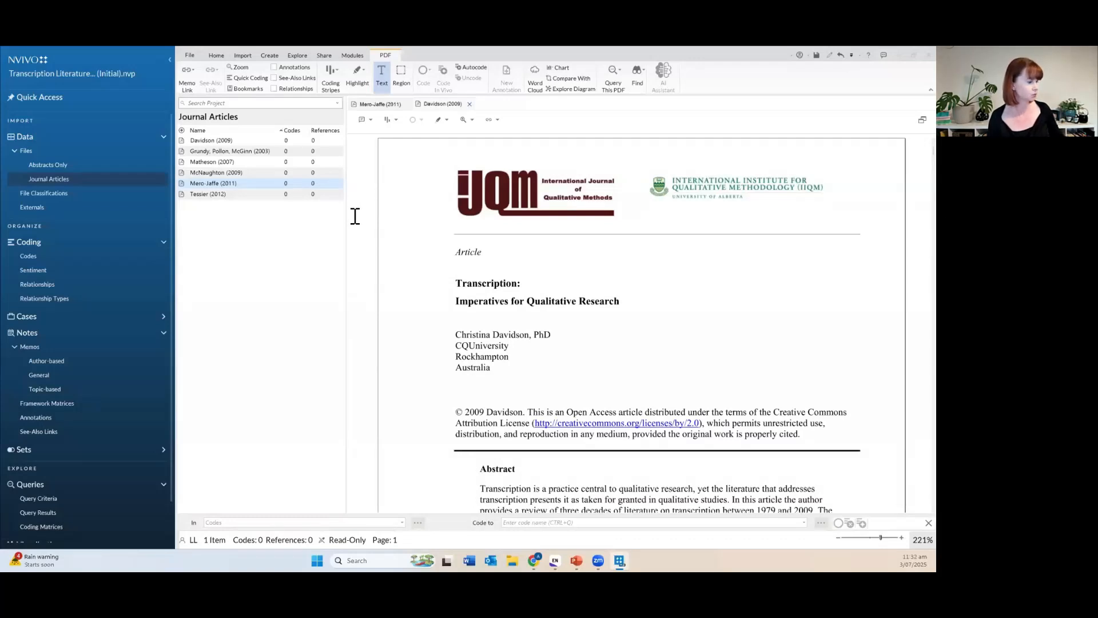
# Show the Codes list with Definitions, Great Quotes and Practicalities (Cost, Software, Transcribers).
pyautogui.click(63, 258)
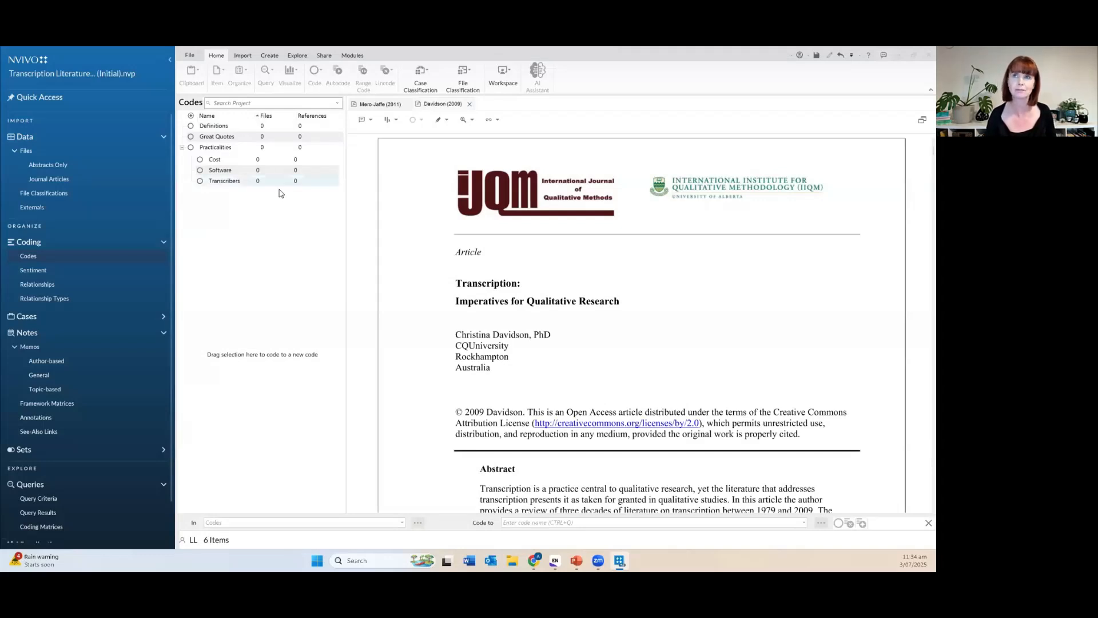
pyautogui.click(245, 126)
pyautogui.keyDown('ctrl'); pyautogui.click(255, 138); pyautogui.keyUp('ctrl')
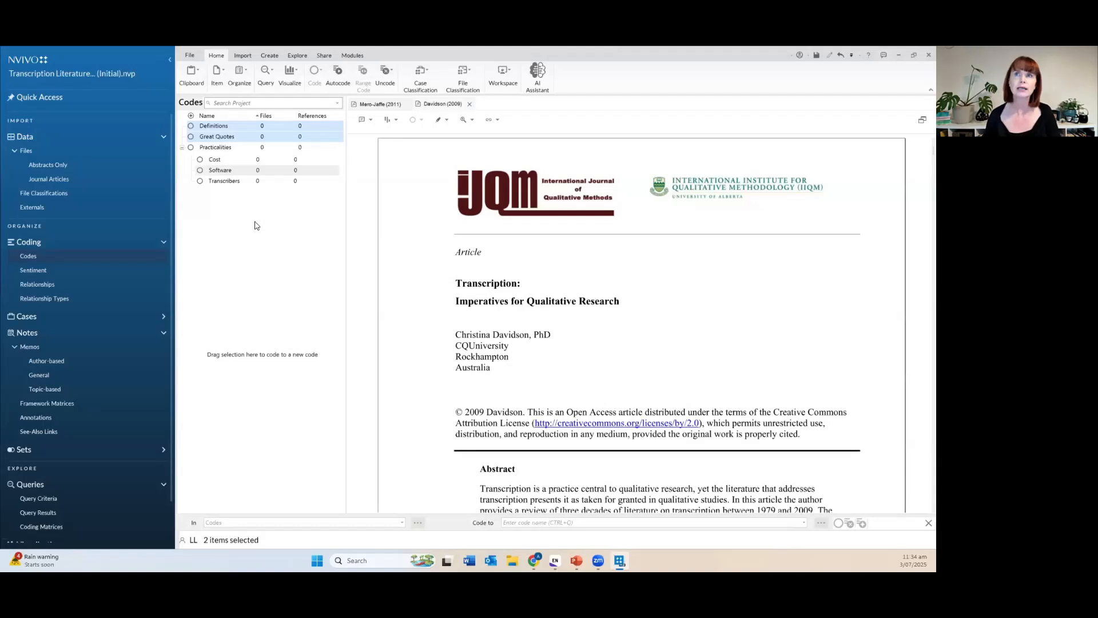
pyautogui.click(191, 129)
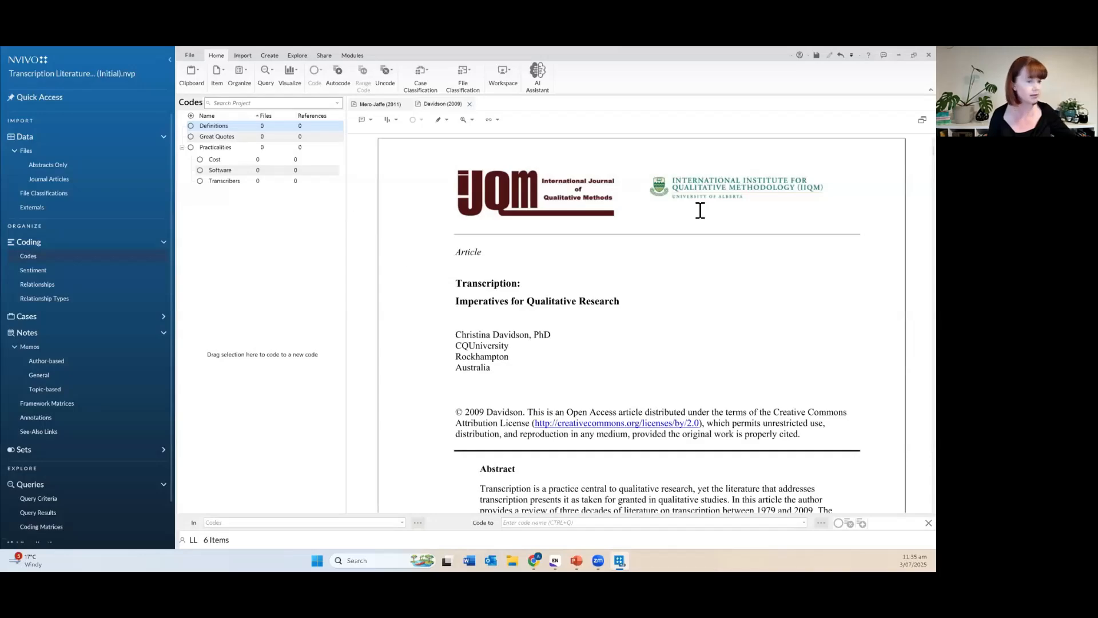
# Drag the first paragraph under 'Working with transcribers' in Davidson (2009) onto Practicalities > Transcribers.
pyautogui.scroll(-15, 611, 309)
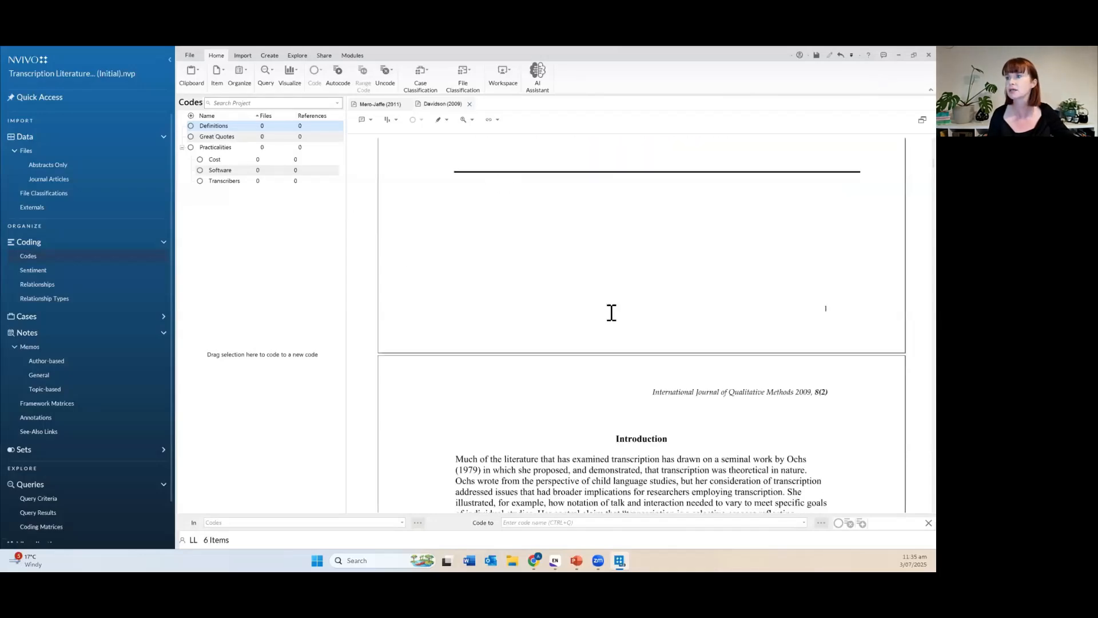
pyautogui.scroll(-15, 611, 312)
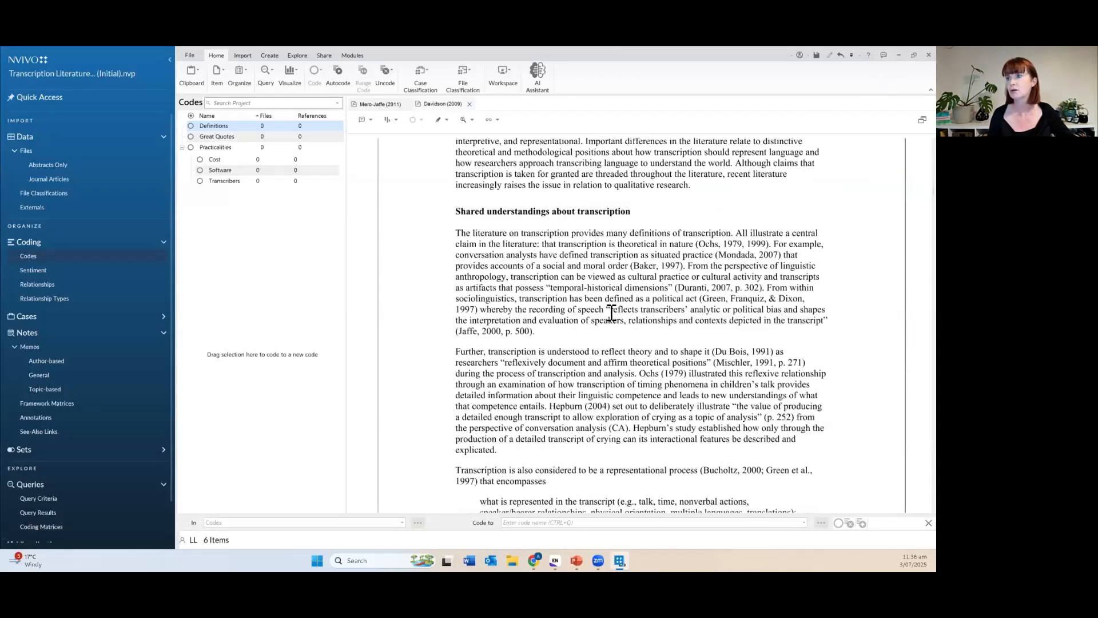
pyautogui.scroll(-15, 610, 313)
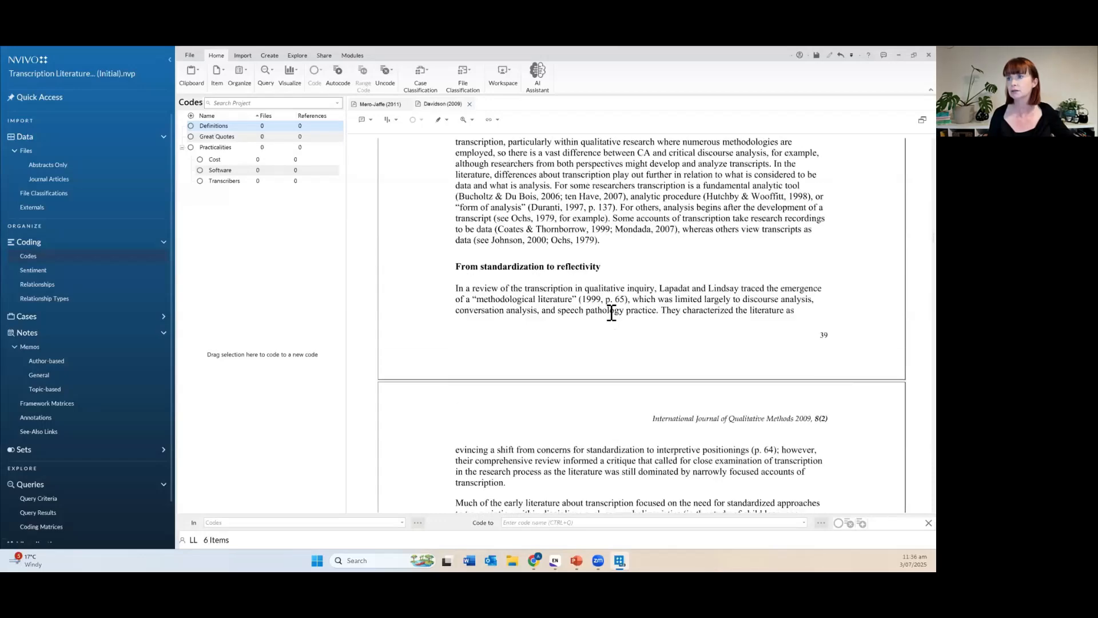
pyautogui.scroll(-4, 611, 312)
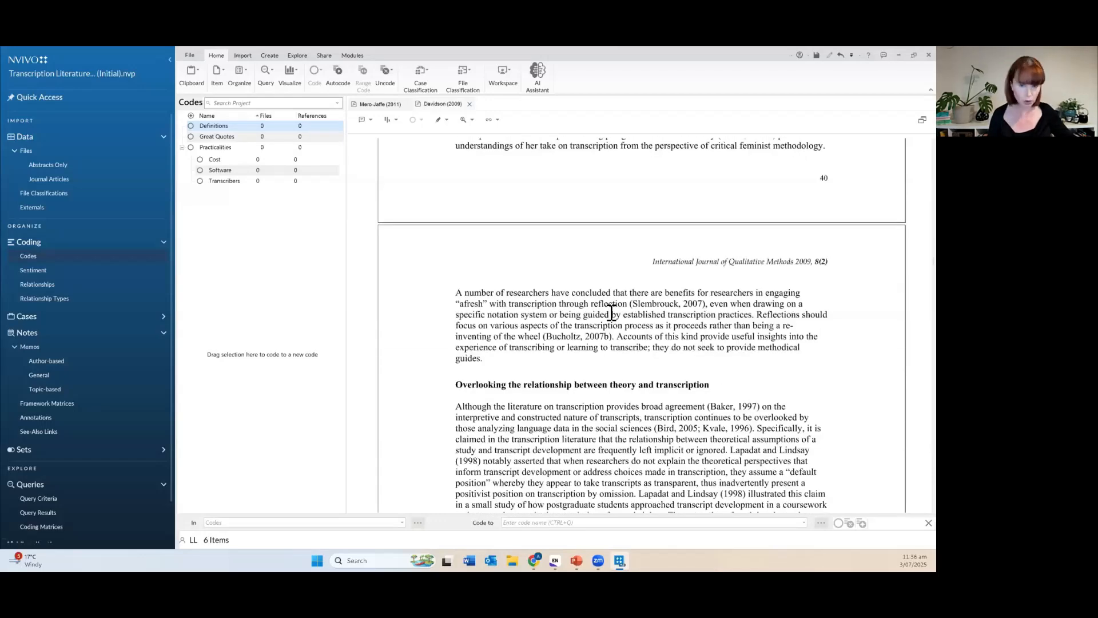
pyautogui.scroll(-15, 611, 312)
pyautogui.scroll(-15, 611, 312)
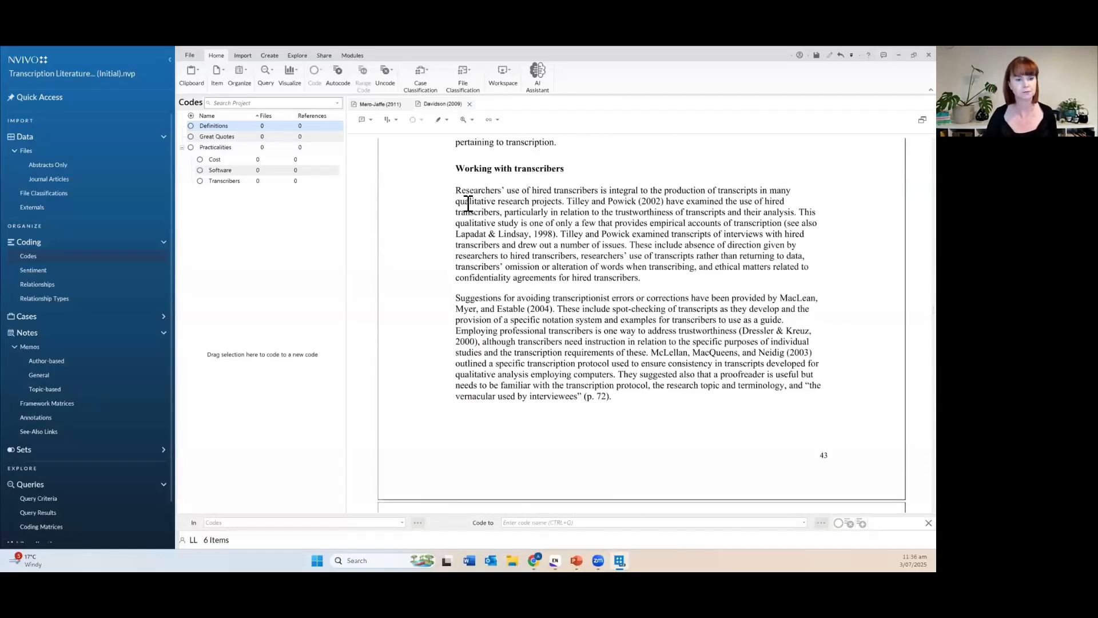
pyautogui.moveTo(455, 190); pyautogui.dragTo(685, 280)
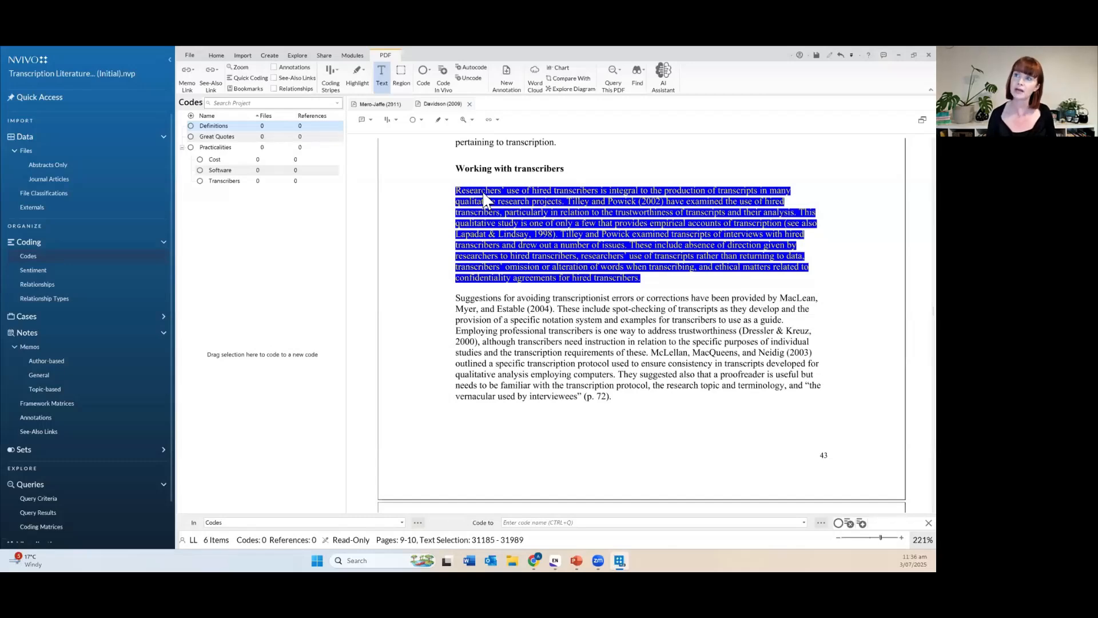
pyautogui.moveTo(484, 200); pyautogui.dragTo(248, 183)
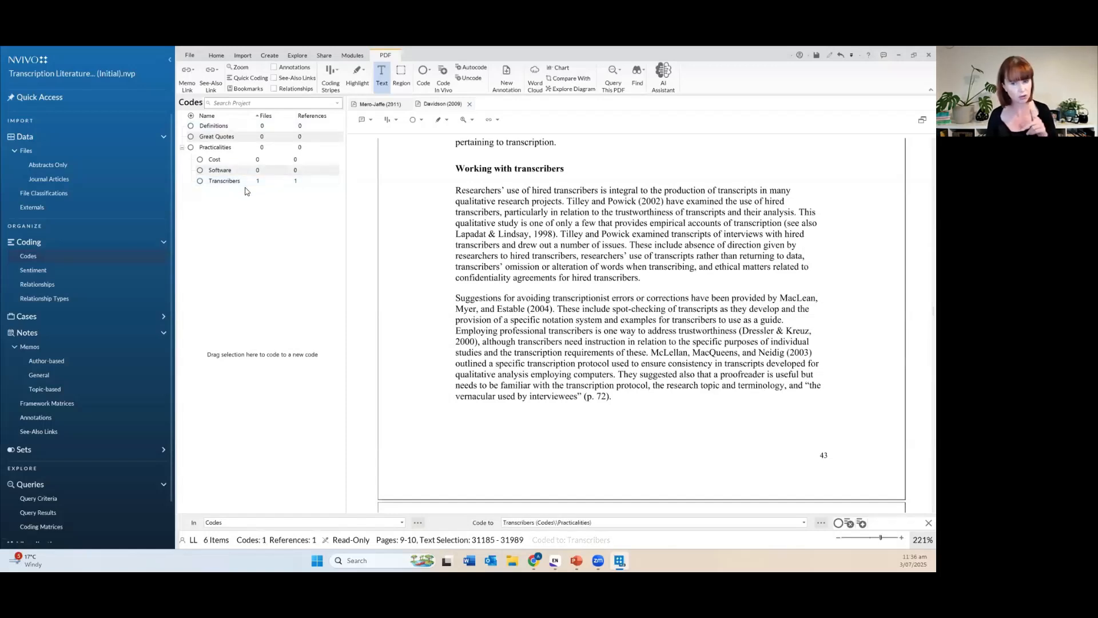
pyautogui.click(201, 182)
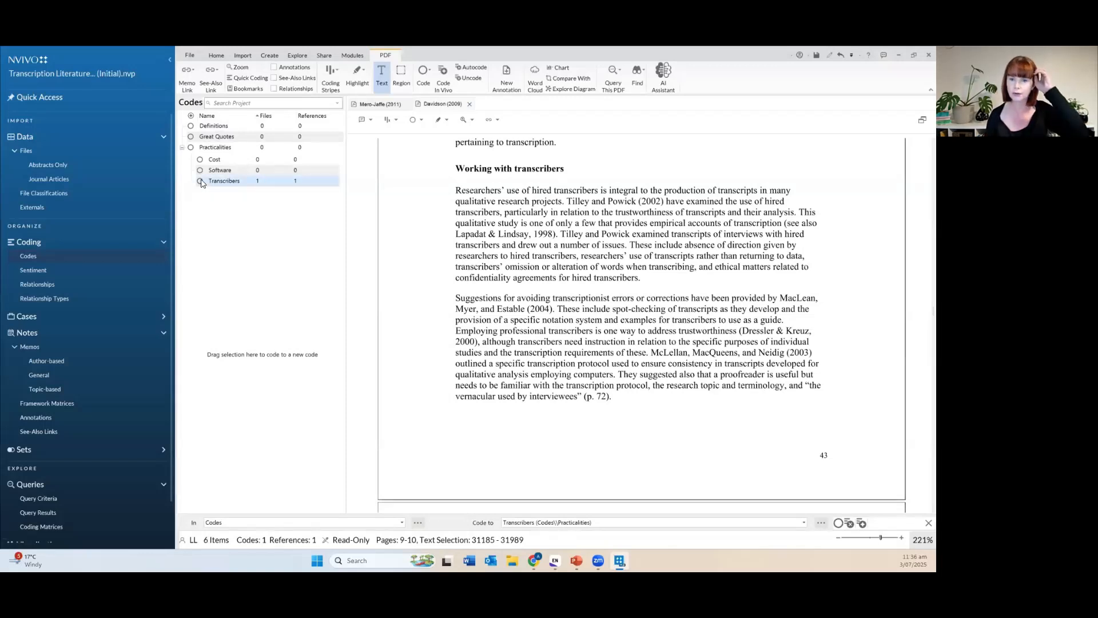
# Open the Transcribers code to view its single Davidson (2009) reference at 0.65% coverage.
pyautogui.doubleClick(201, 181)
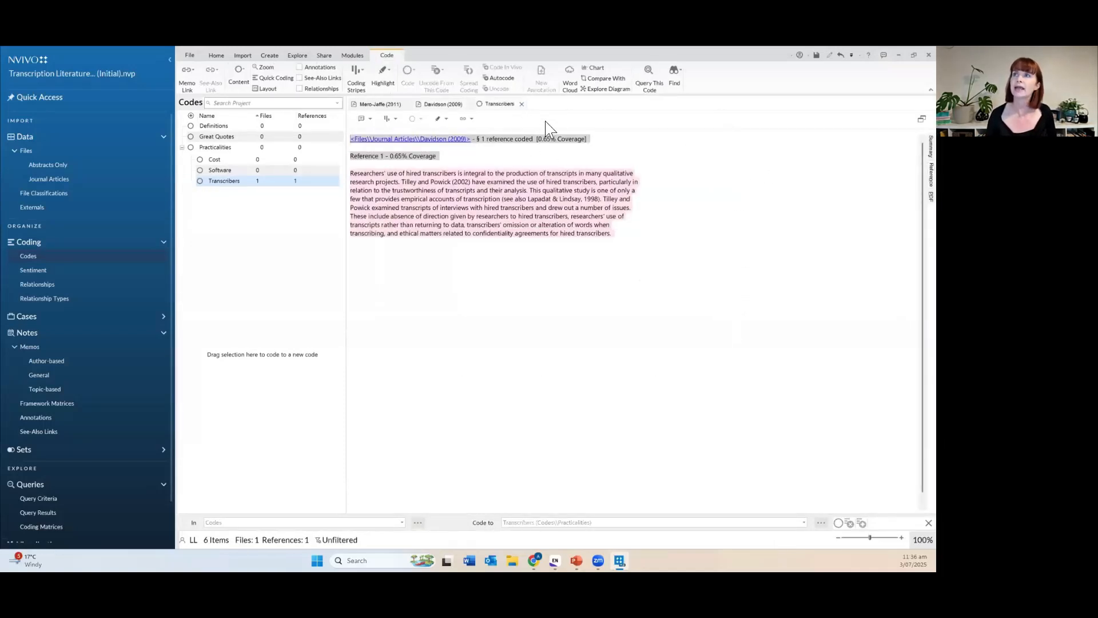
pyautogui.click(568, 172)
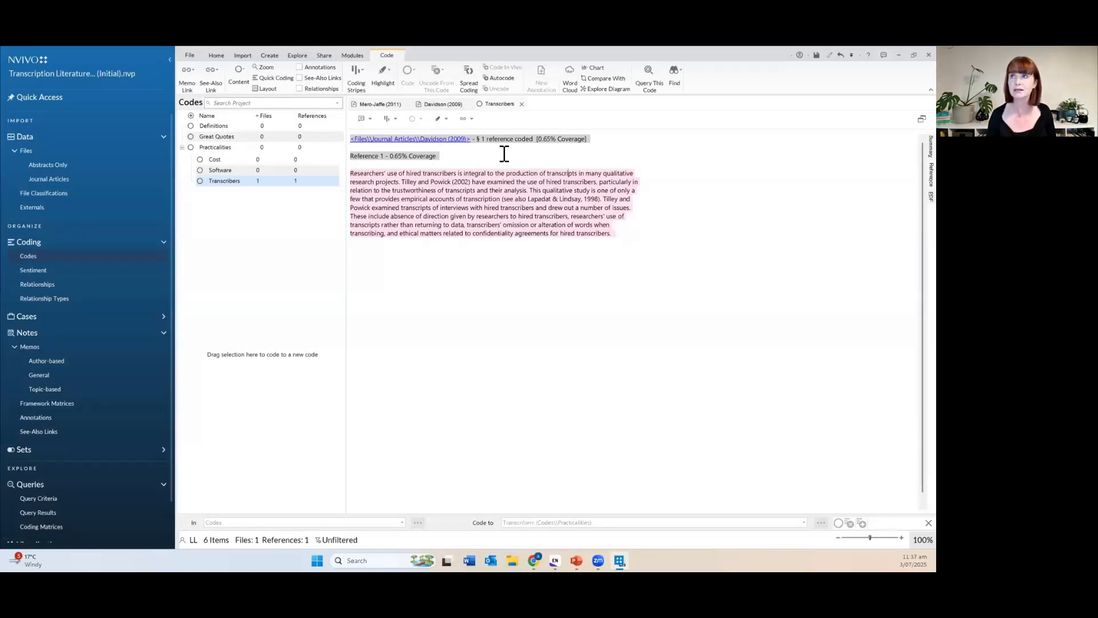
pyautogui.click(521, 105)
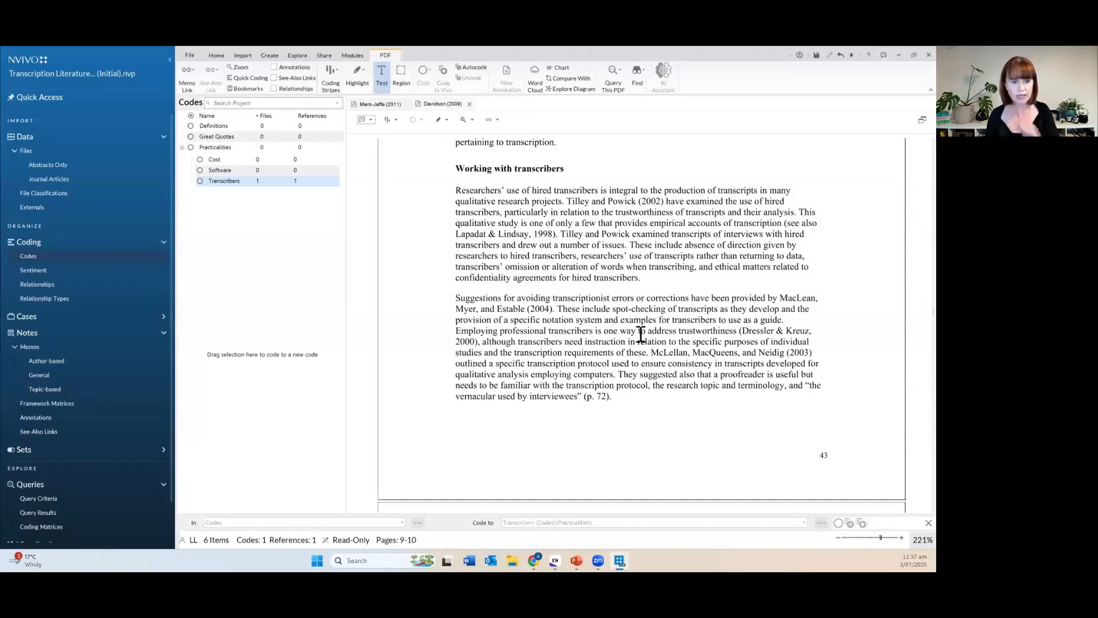
pyautogui.scroll(-6, 609, 357)
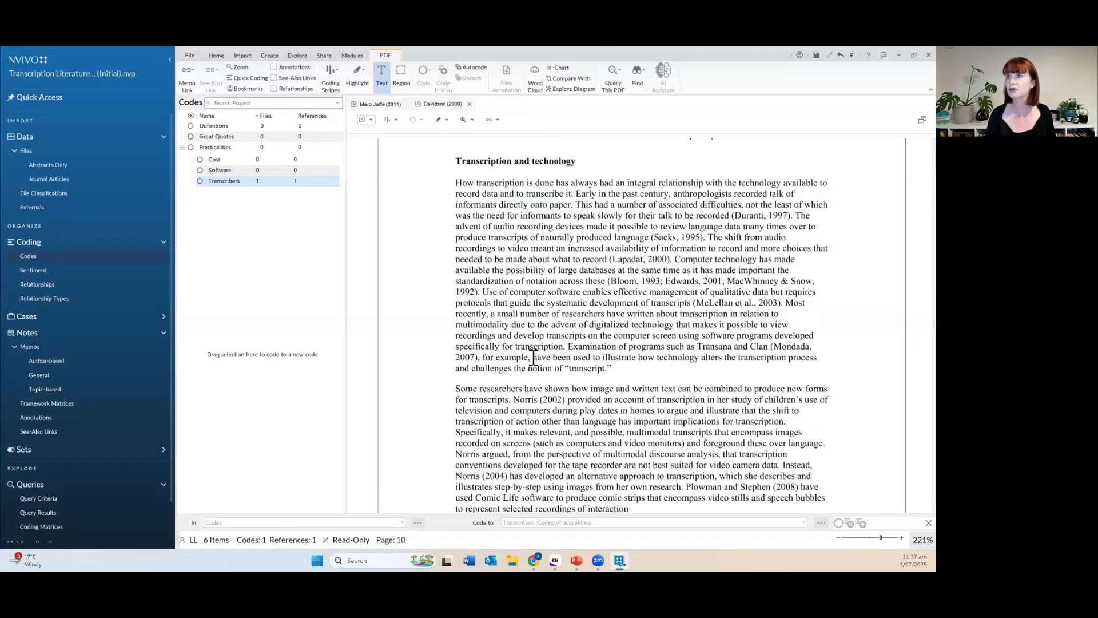
pyautogui.moveTo(457, 184); pyautogui.dragTo(615, 371)
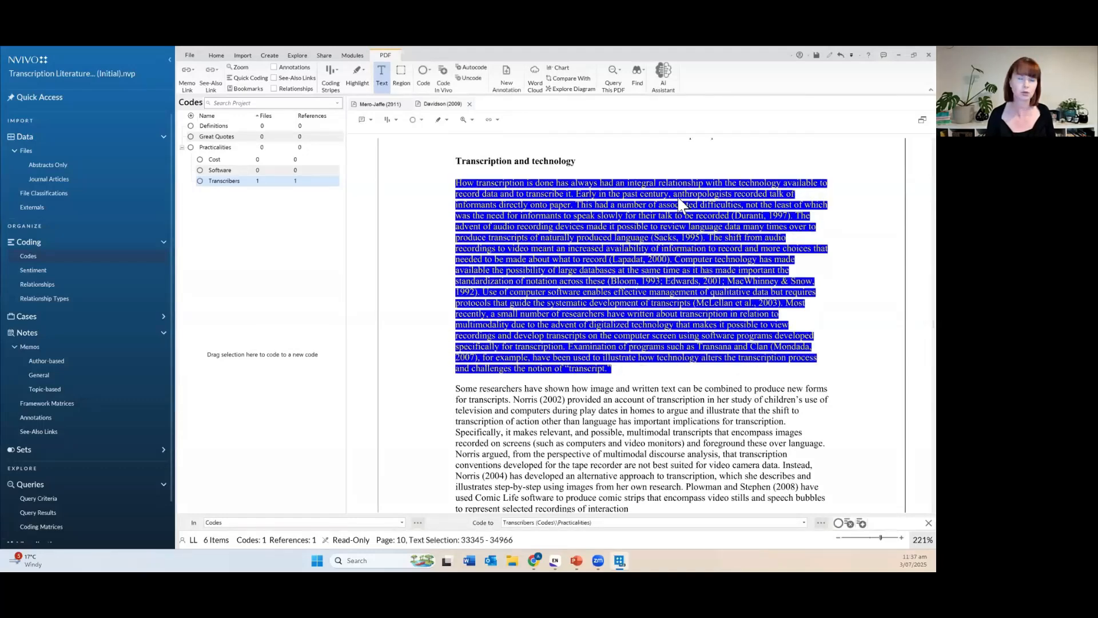
pyautogui.rightClick(540, 214)
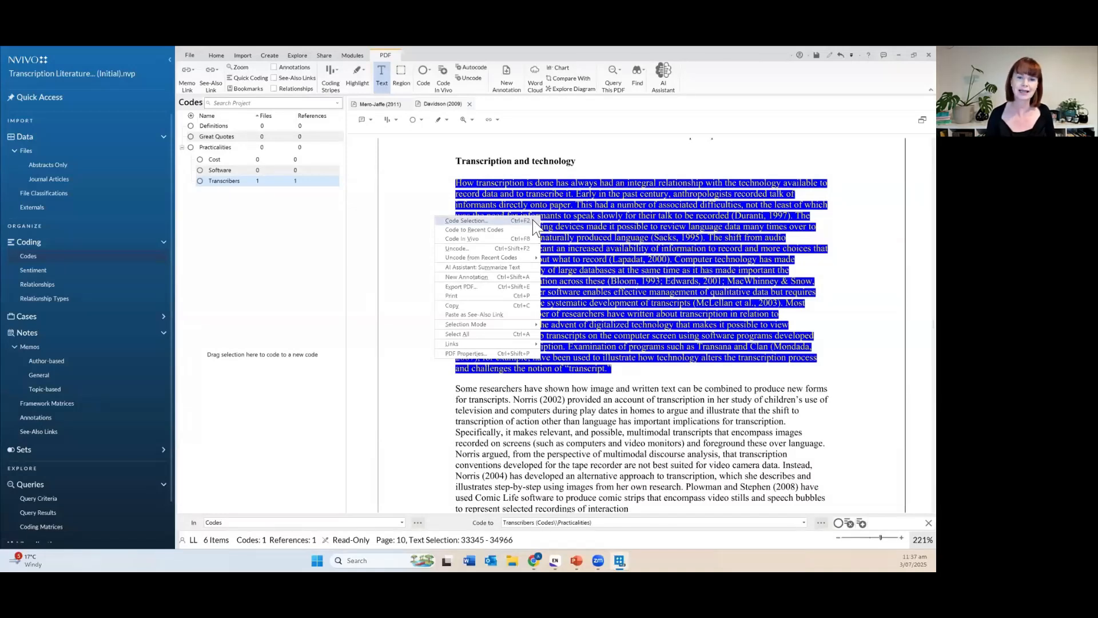
pyautogui.click(554, 236)
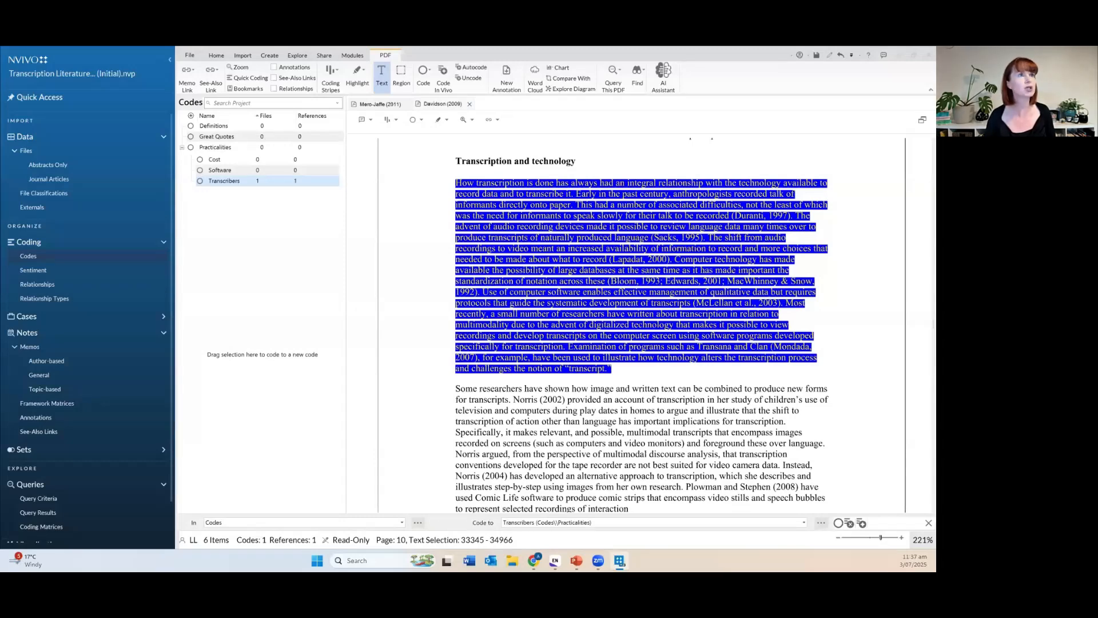
# Code the selected paragraph via Ctrl+F2 to a new child code 'Technology' under Practicalities.
pyautogui.hotkey('ctrl', 'F2')
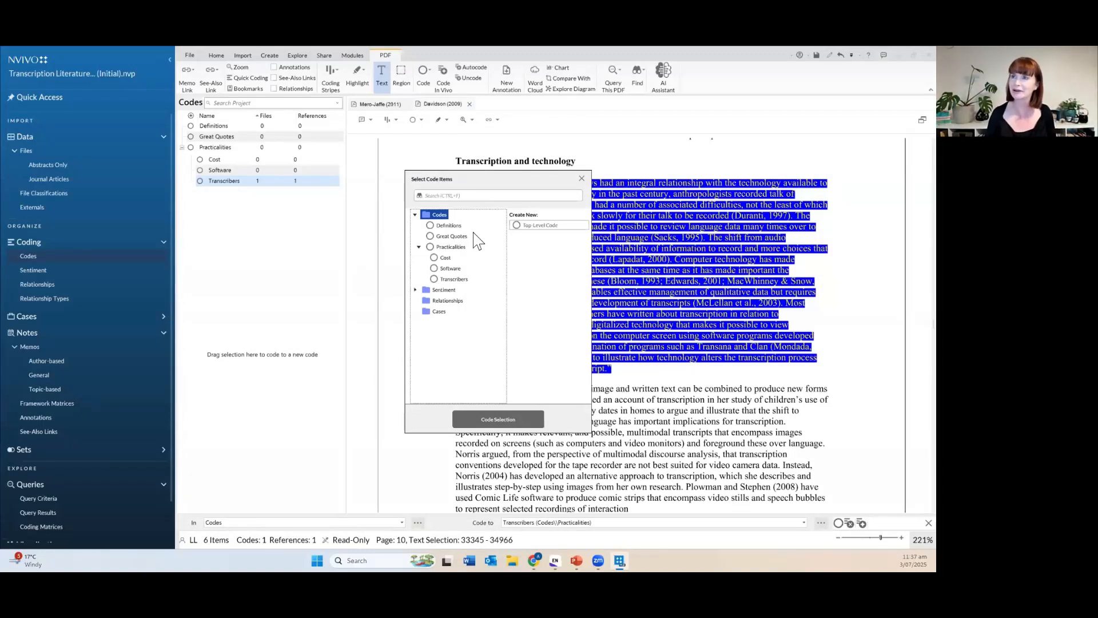
pyautogui.click(462, 249)
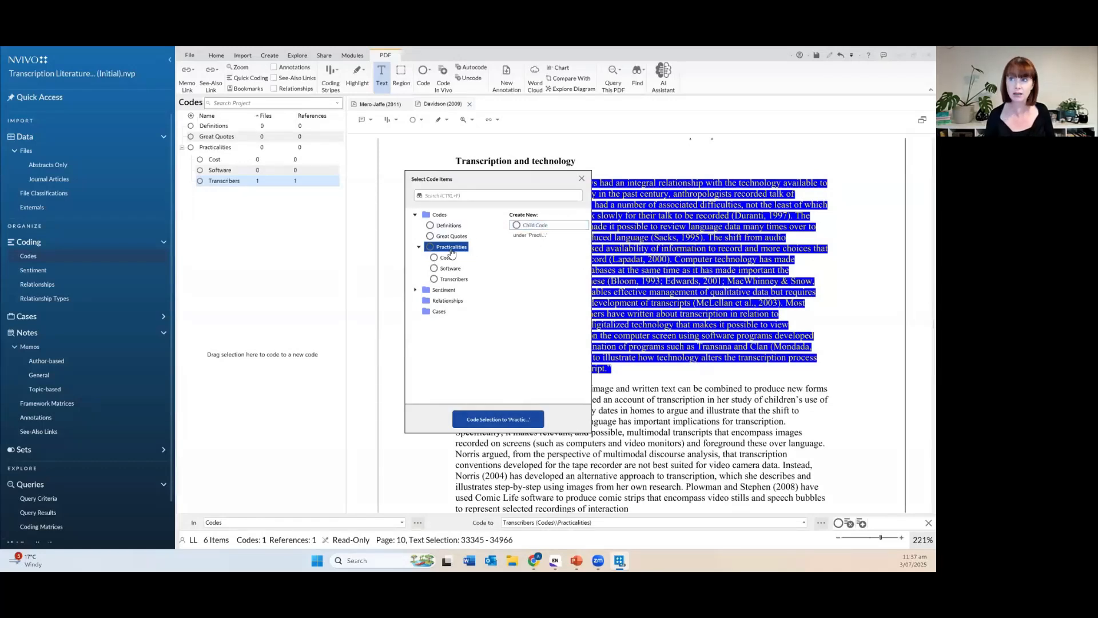
pyautogui.click(542, 226)
pyautogui.write('Technology')
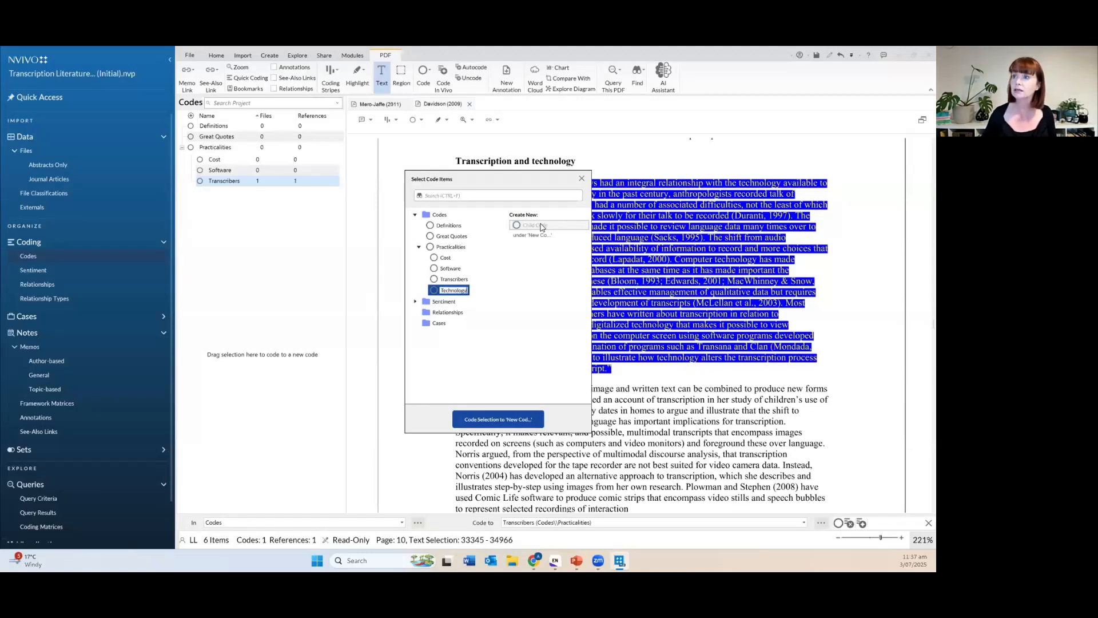
pyautogui.press('Return')
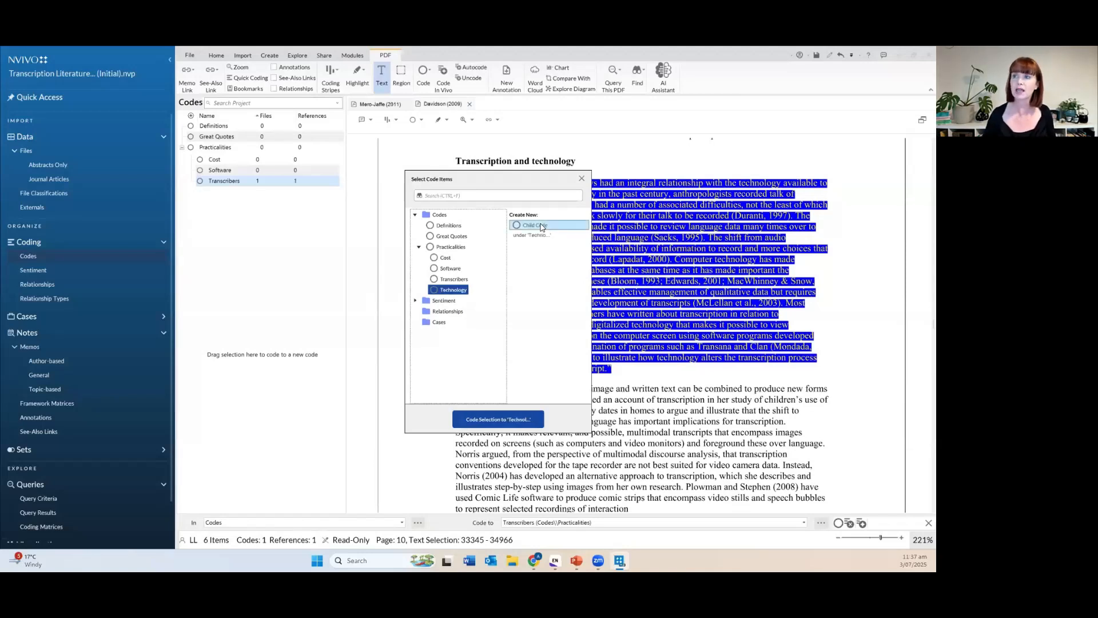
pyautogui.click(500, 422)
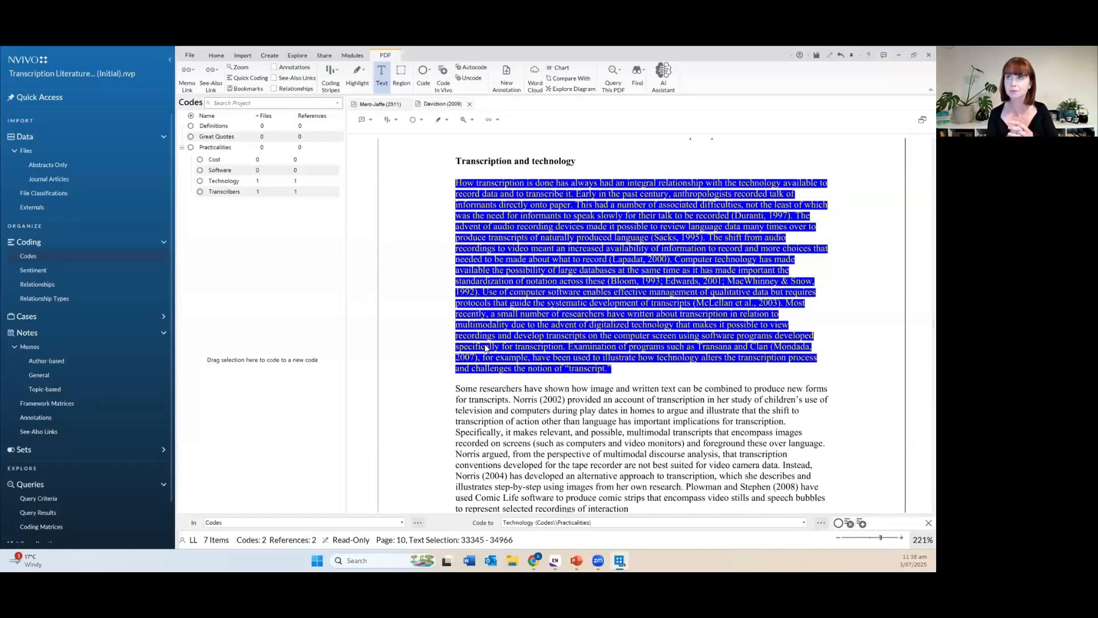
# Clear the text selection in the article and select the Transcribers code in the Codes list.
pyautogui.click(571, 437)
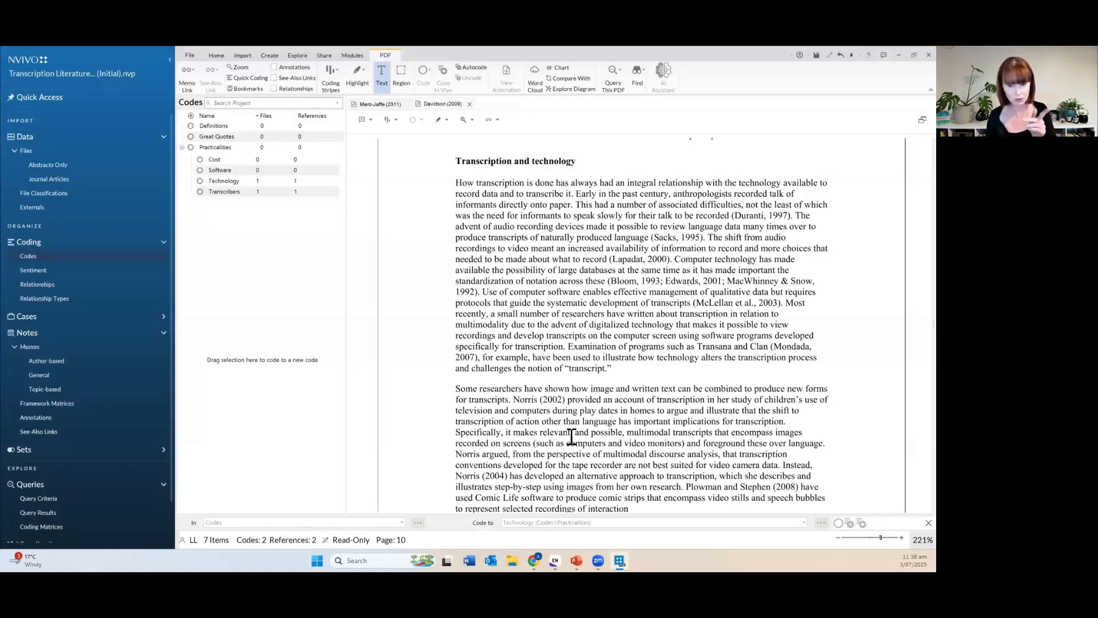
pyautogui.click(201, 193)
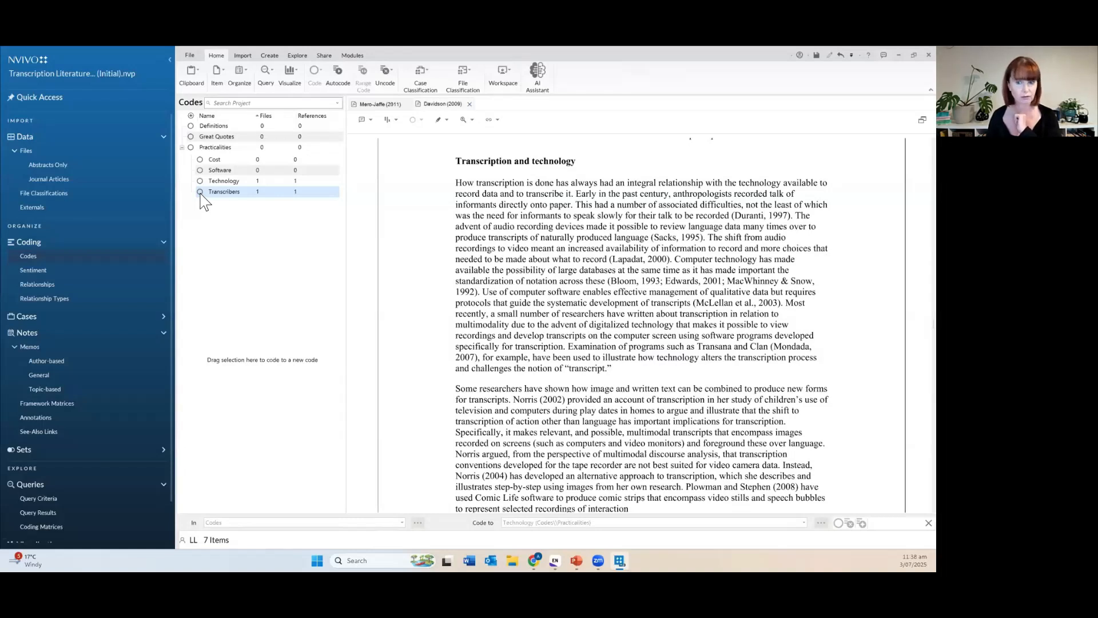
# Rename the Transcribers code to 'Working with Transcribers' through Code Properties.
pyautogui.rightClick(280, 199)
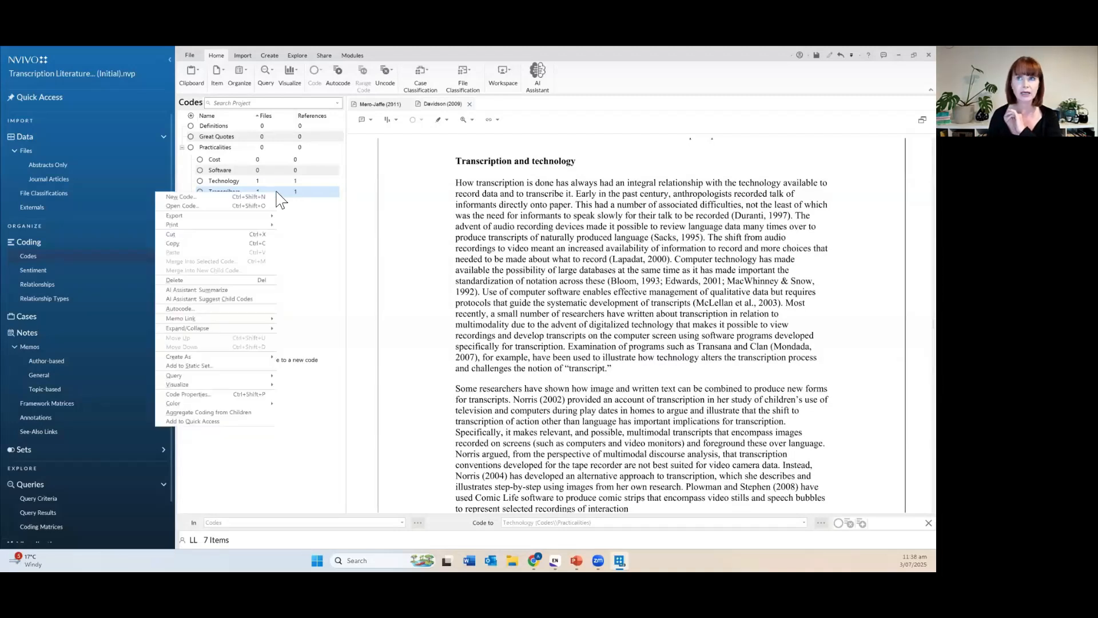
pyautogui.click(225, 395)
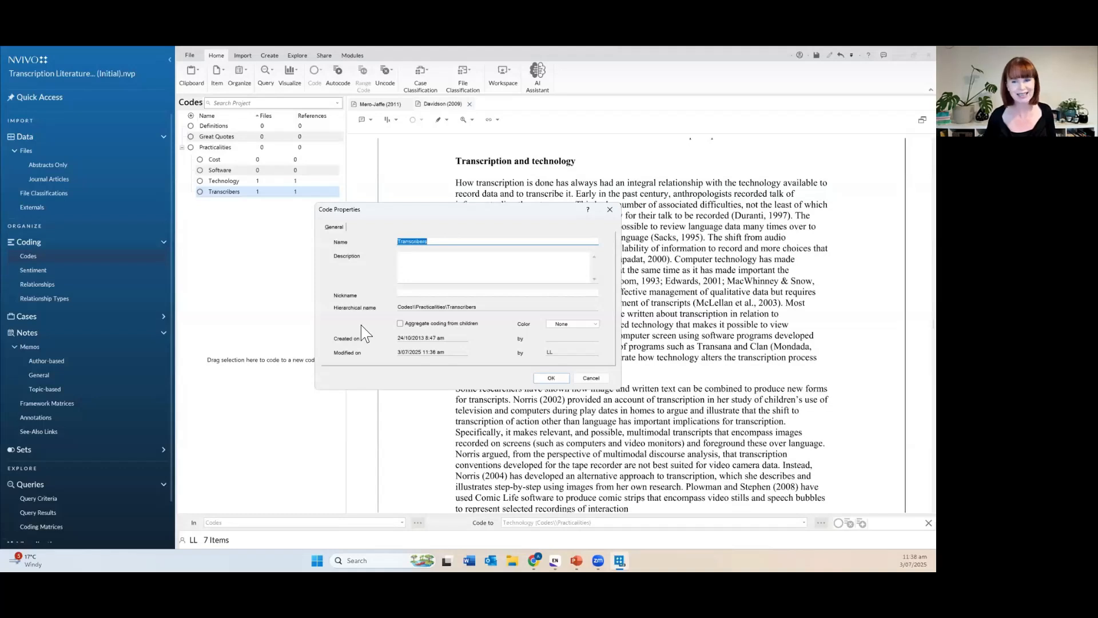
pyautogui.press('Left')
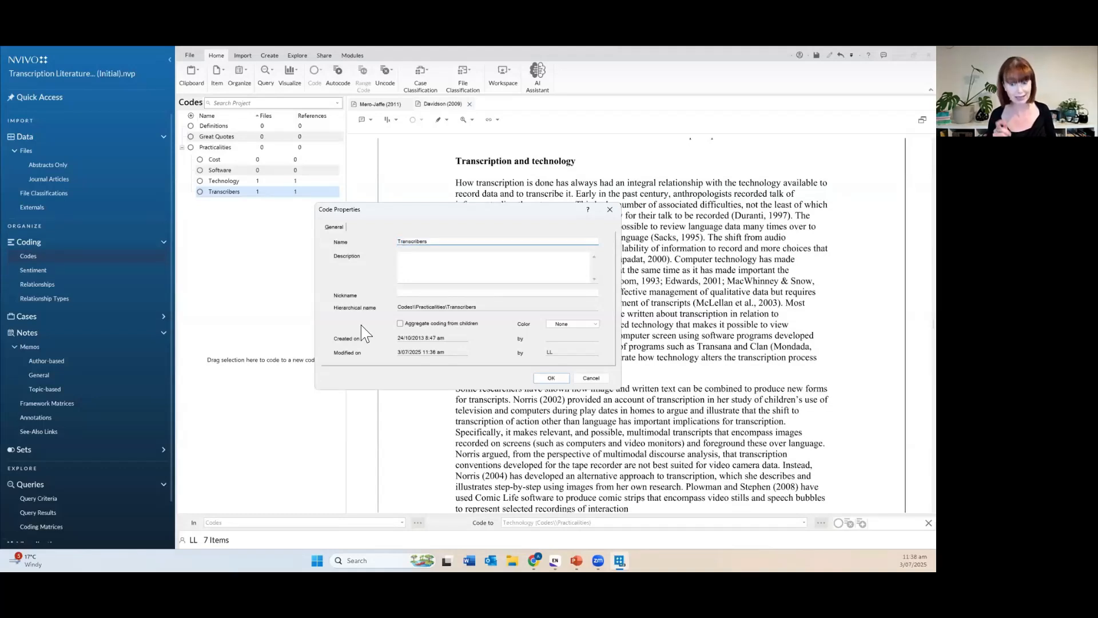
pyautogui.write('Working ')
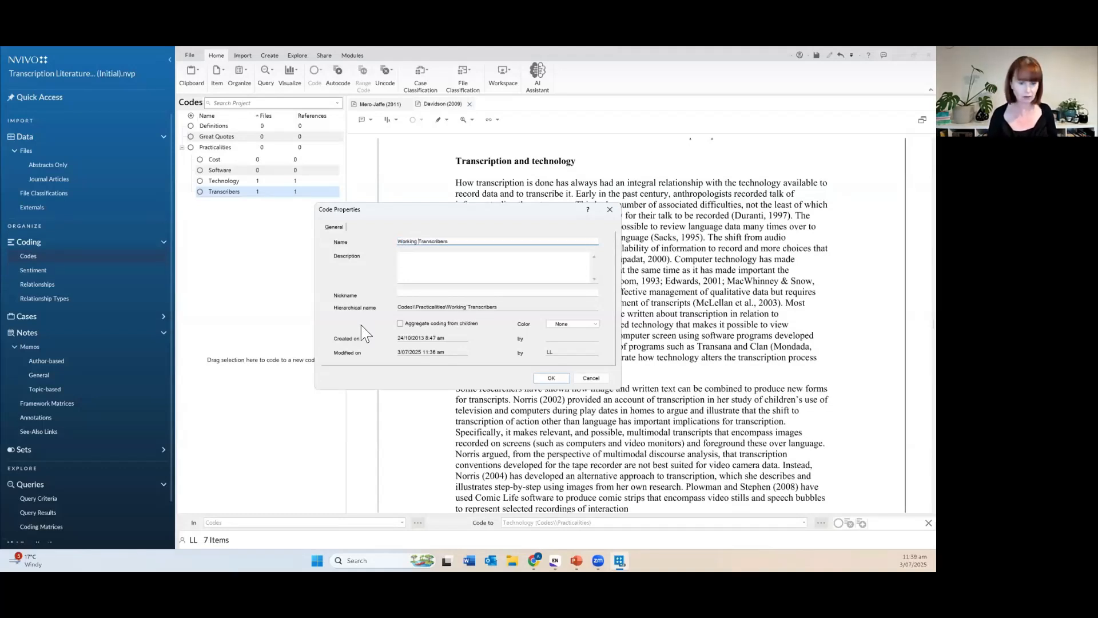
pyautogui.write('with')
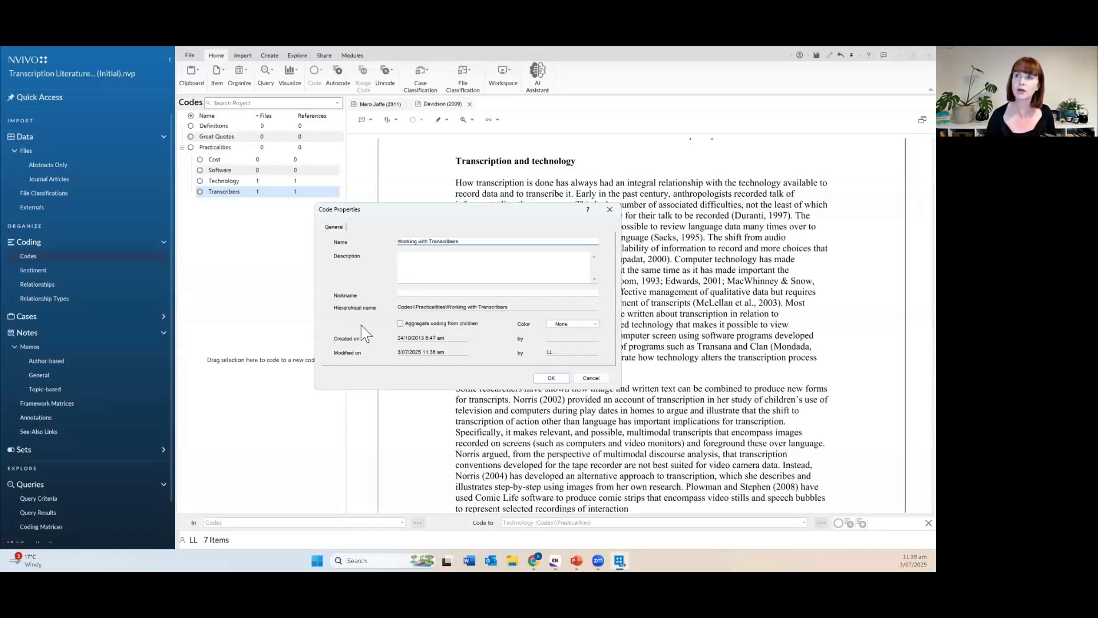
pyautogui.click(551, 378)
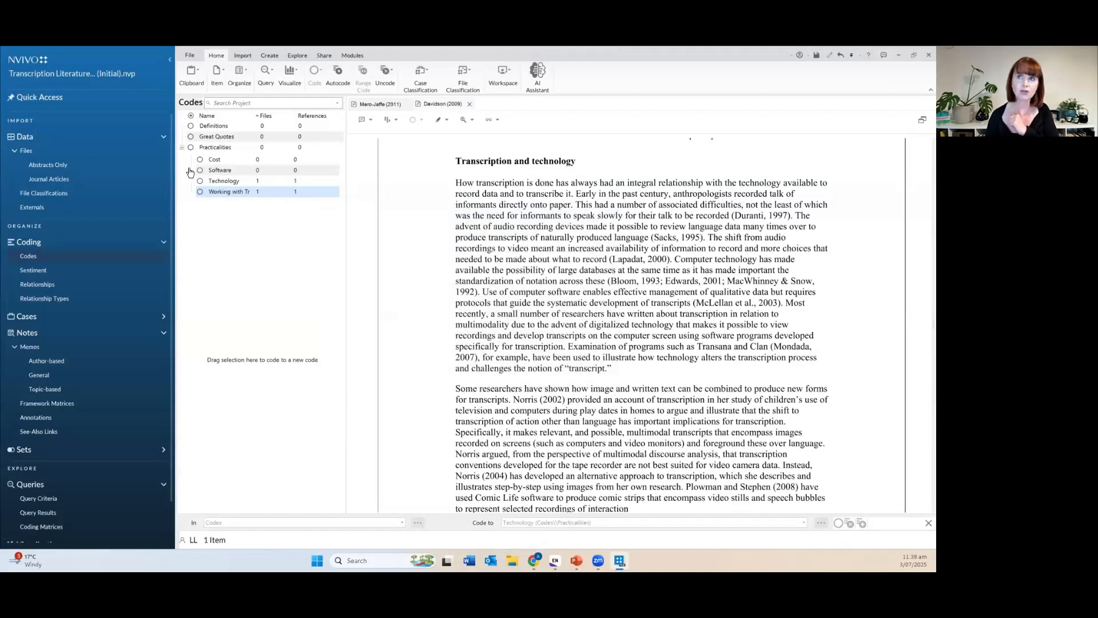
# Open Code Properties for 'Working with Transcribers' and place the cursor in the Description box.
pyautogui.rightClick(253, 193)
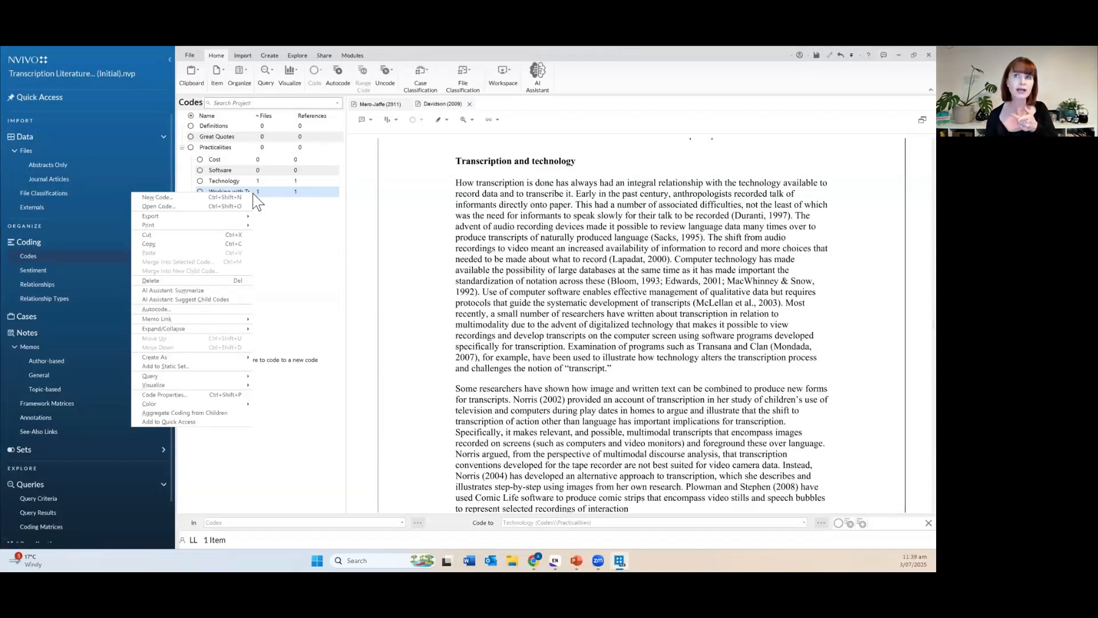
pyautogui.click(218, 397)
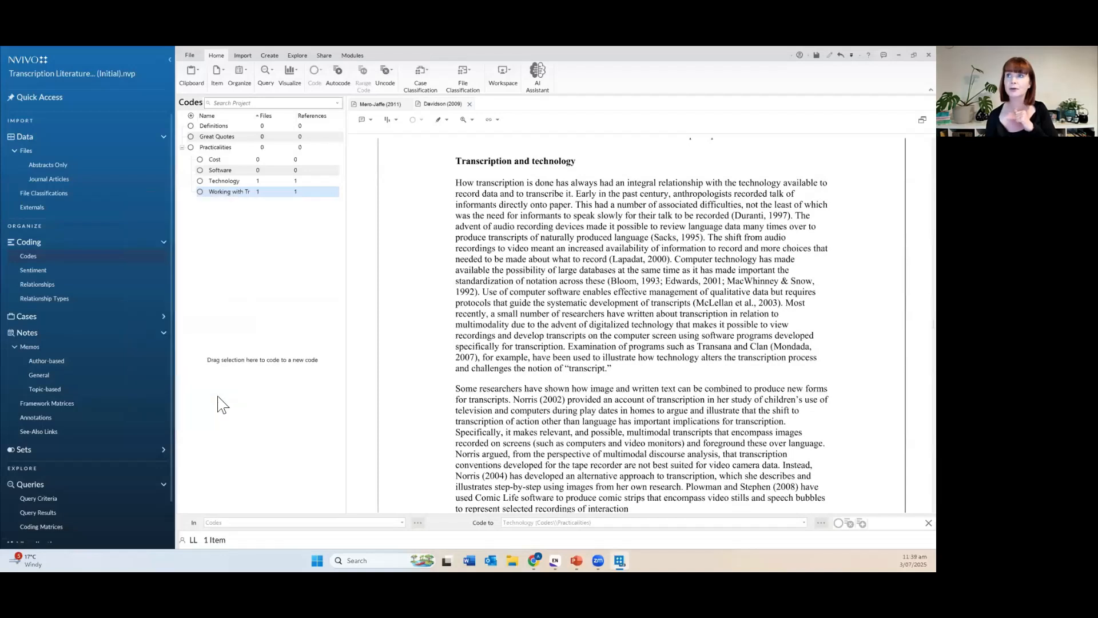
pyautogui.click(475, 263)
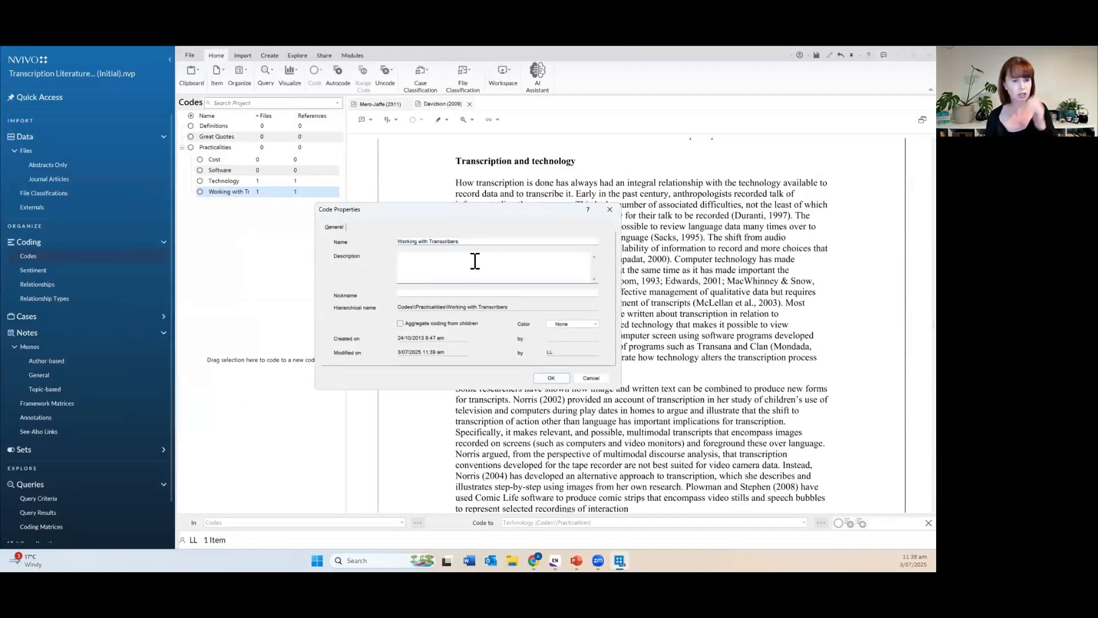
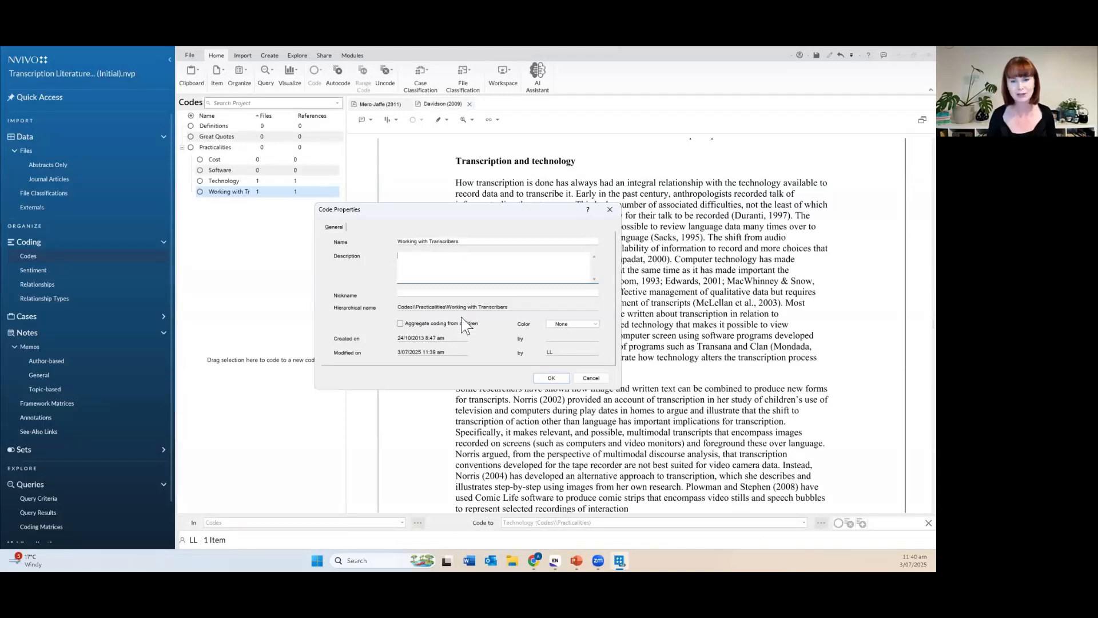
# Cancel the Working with Transcribers Code Properties dialog, leaving the code unchanged.
pyautogui.click(592, 379)
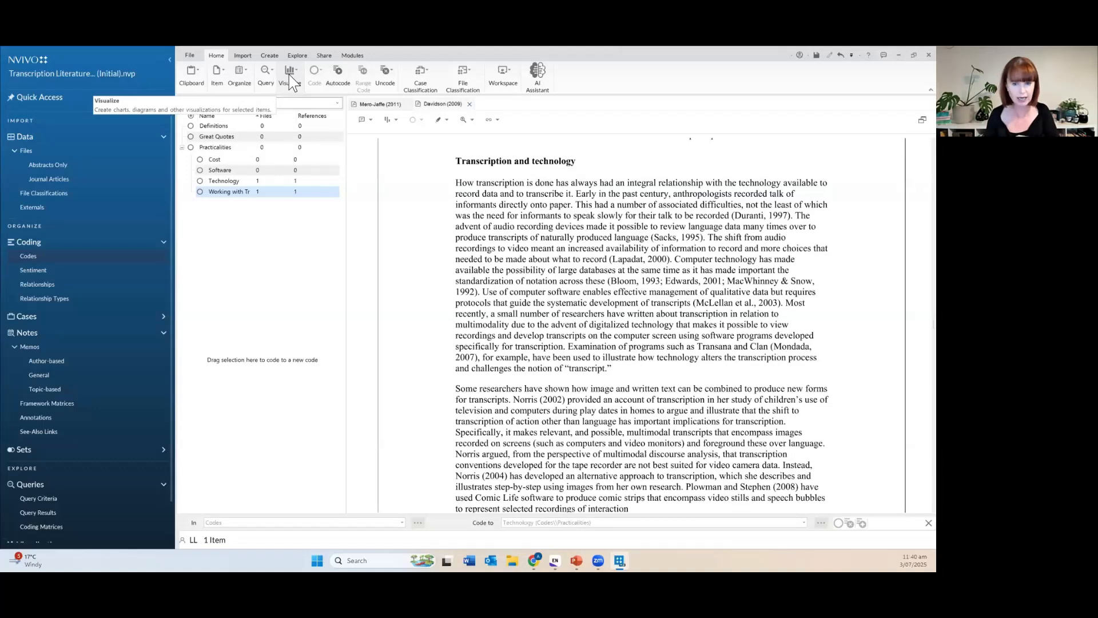
# Close the Transcription Literature Review (Initial) project, saving changes when prompted.
pyautogui.click(191, 55)
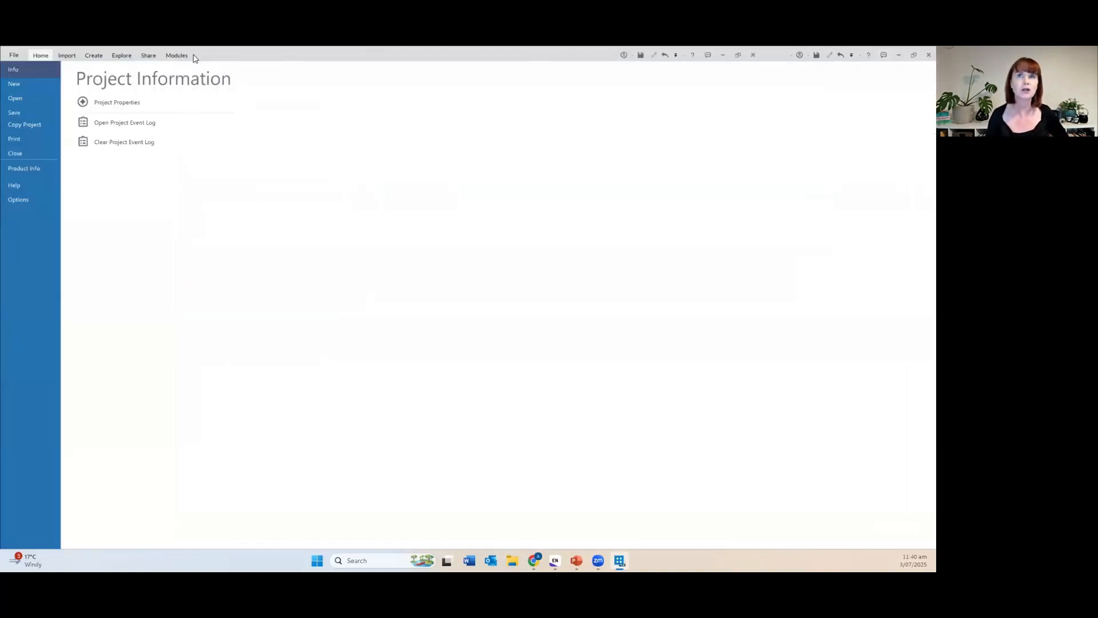
pyautogui.click(33, 155)
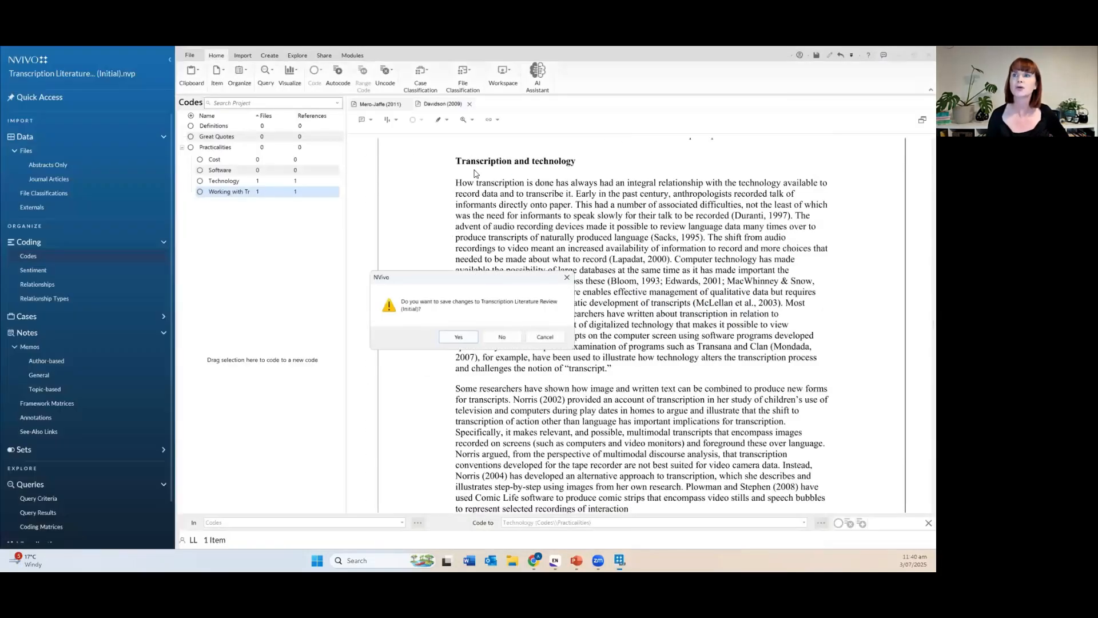
pyautogui.click(458, 336)
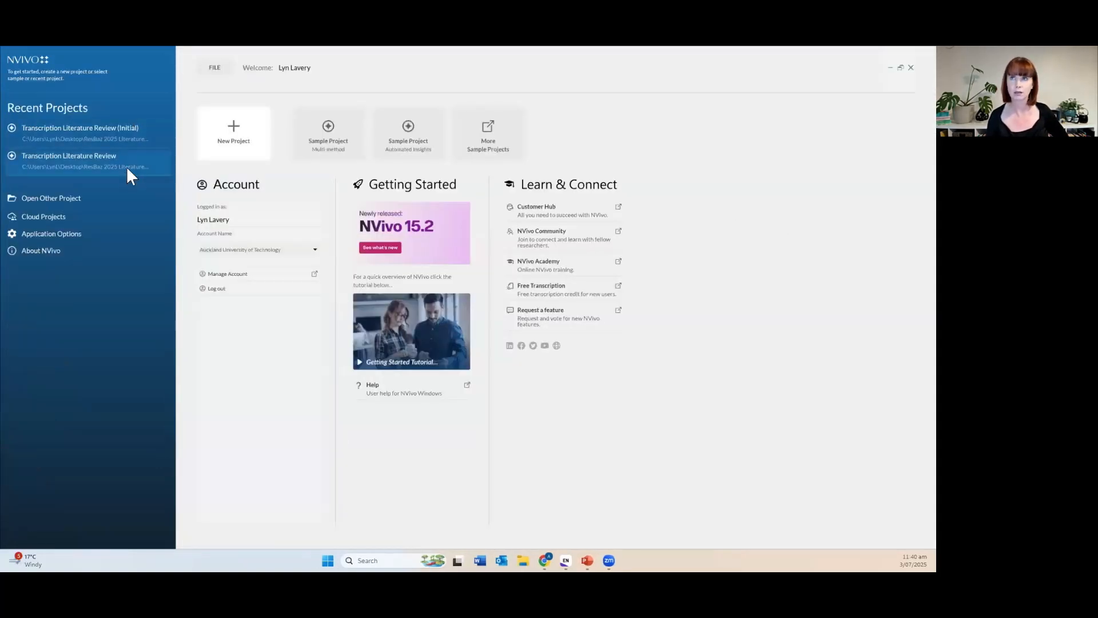
# Open the Sample Transcription Lit Review project's Codes and expand all codes to show subcodes.
pyautogui.click(126, 167)
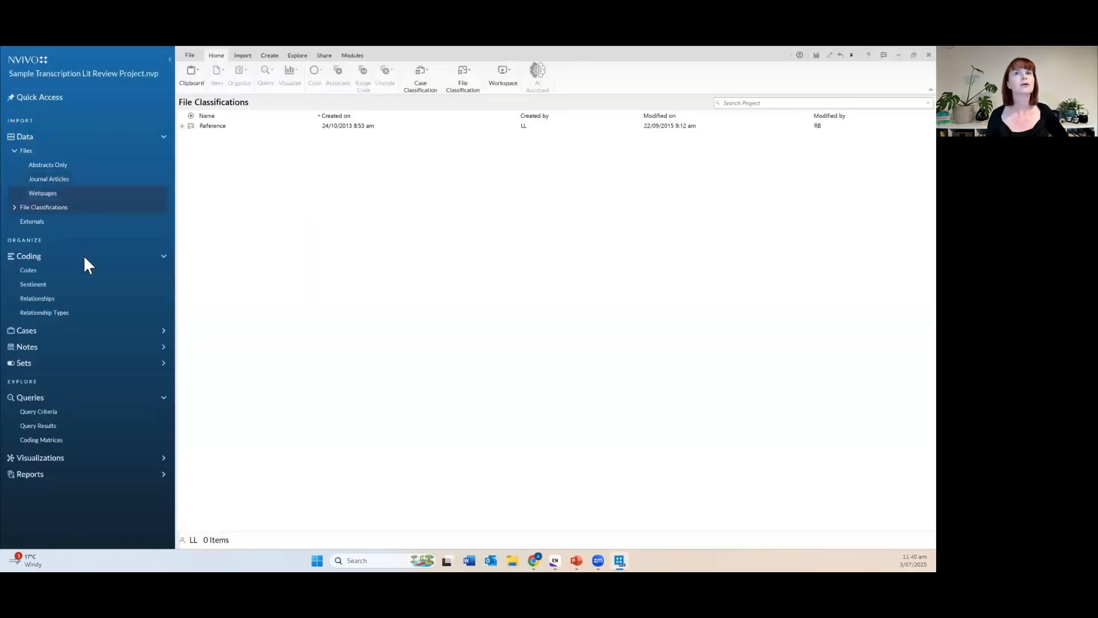
pyautogui.click(76, 272)
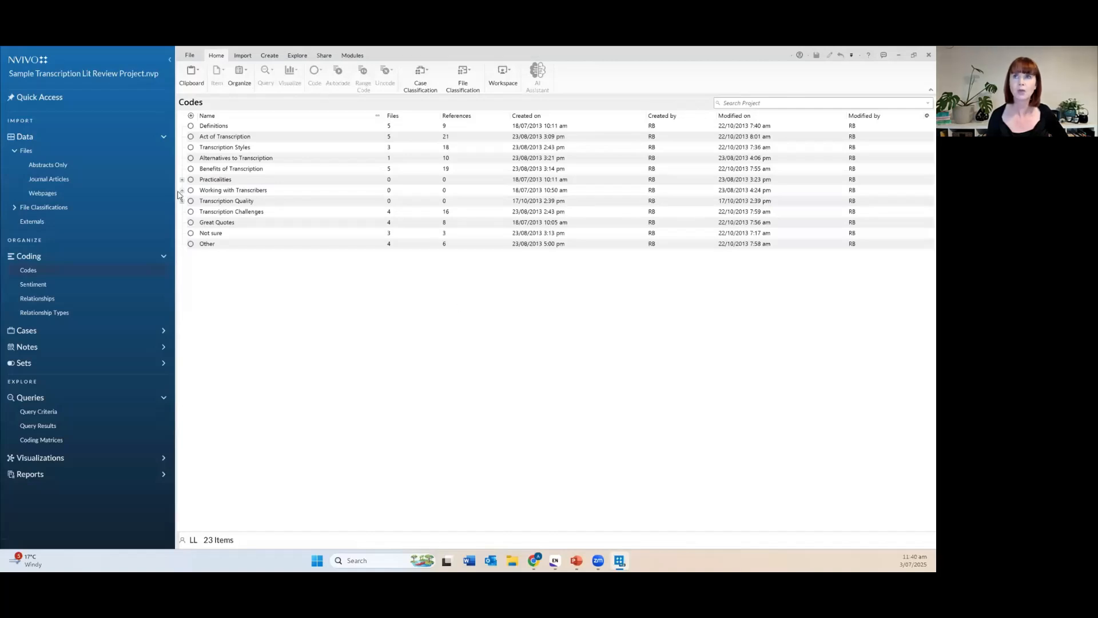
pyautogui.click(193, 172)
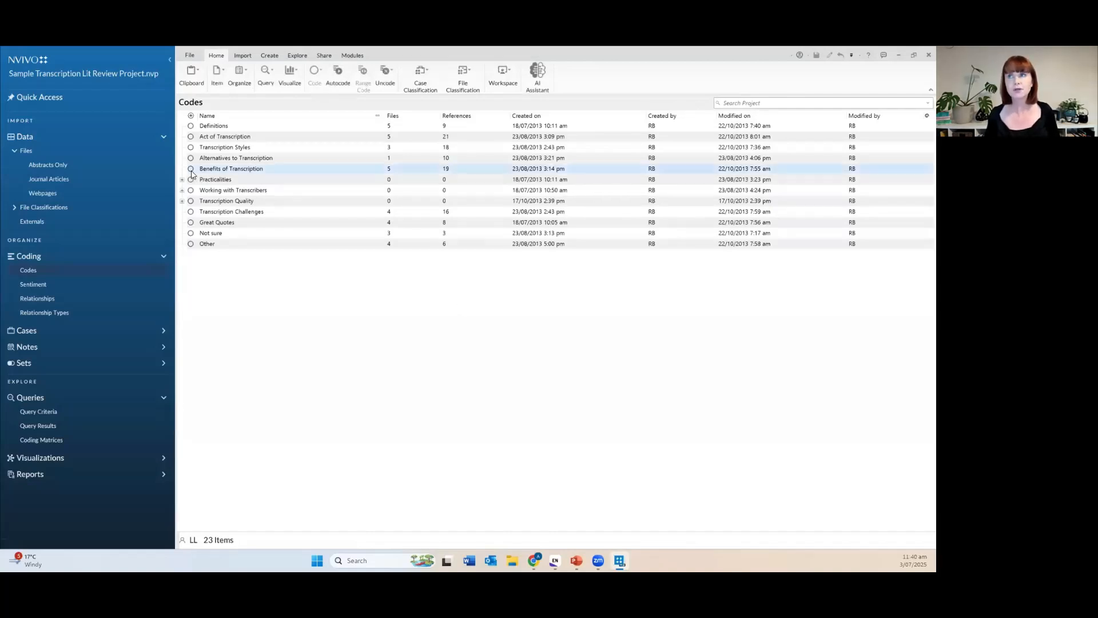
pyautogui.rightClick(238, 180)
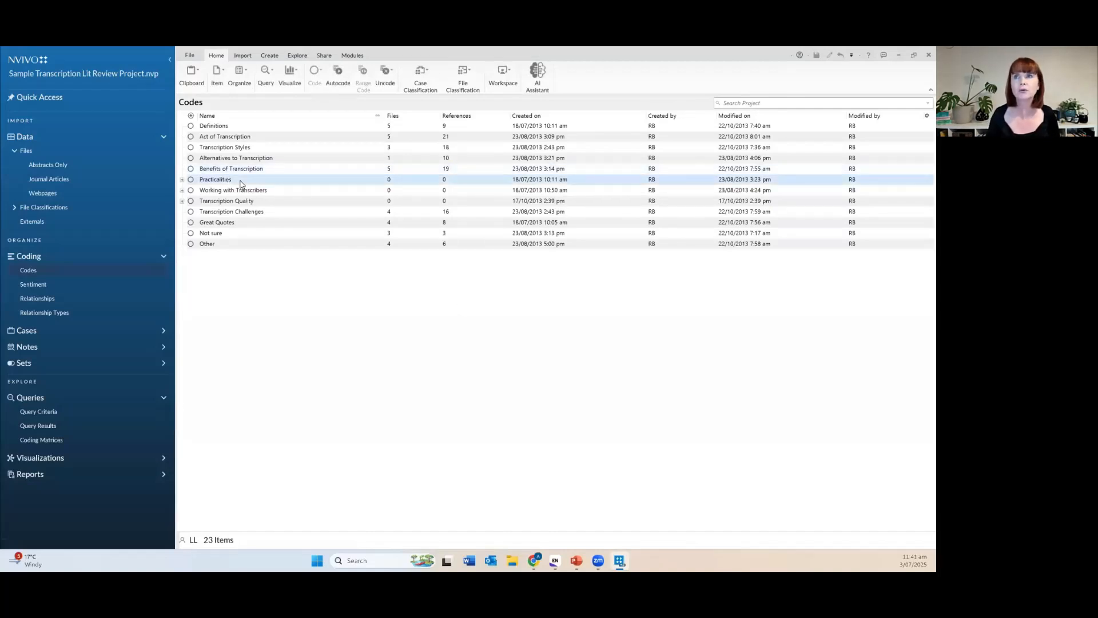
pyautogui.moveTo(218, 317)
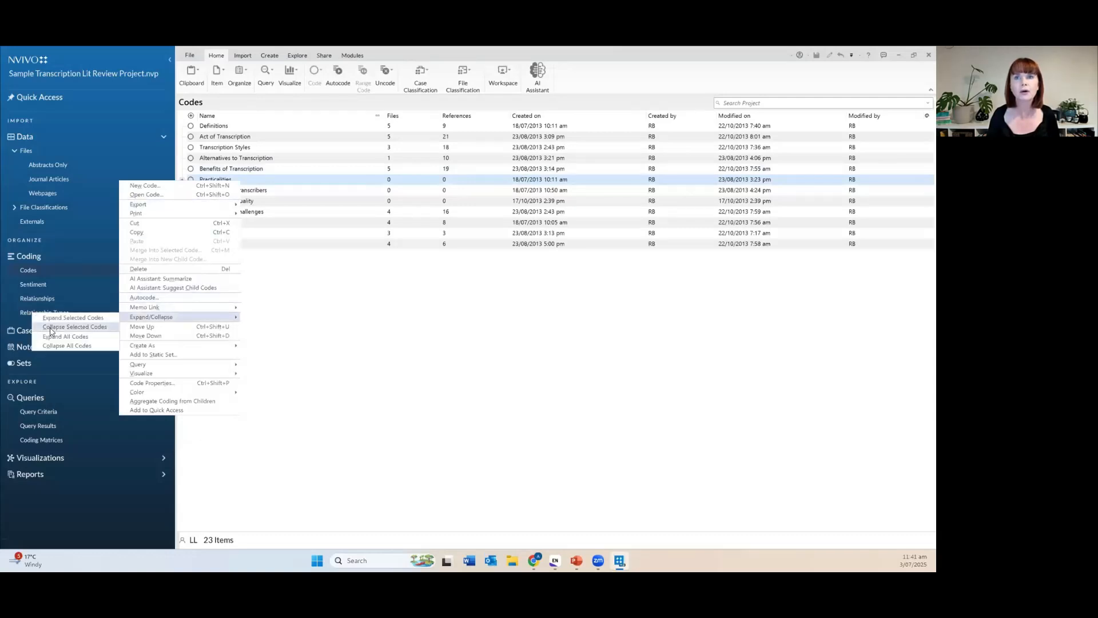
pyautogui.click(67, 338)
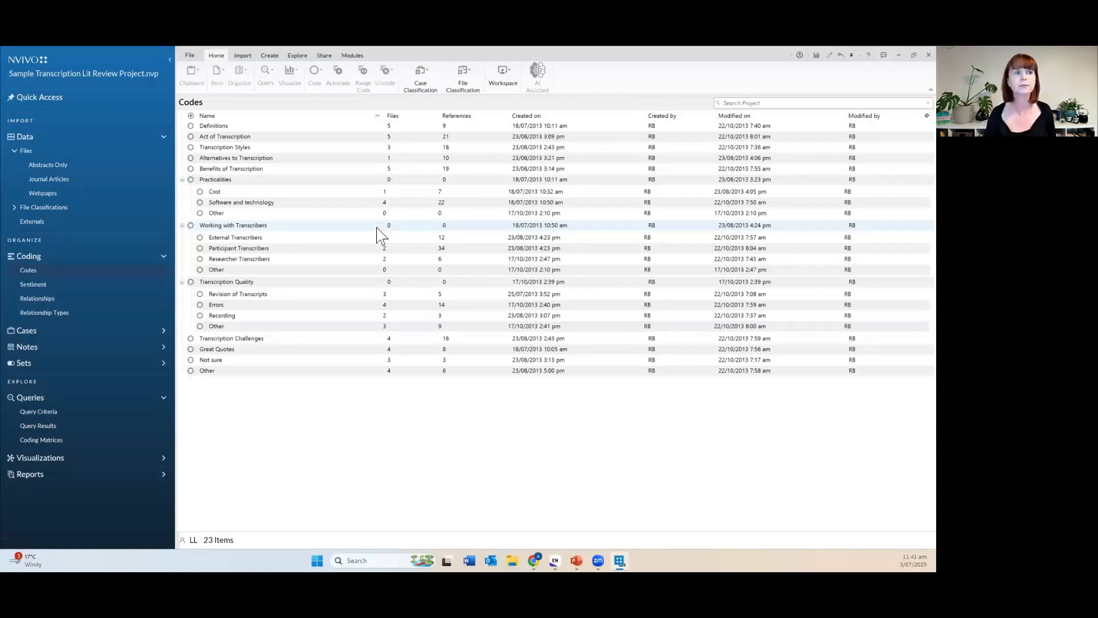
pyautogui.click(192, 170)
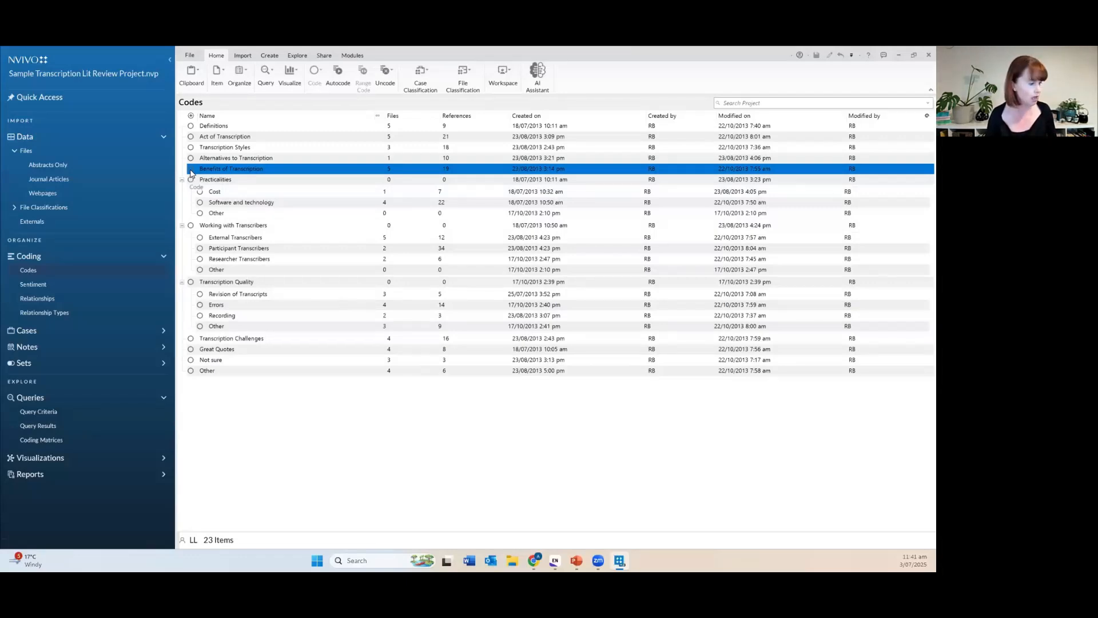
# Open the Benefits of Transcription code and scroll through its 19 coded references.
pyautogui.doubleClick(191, 171)
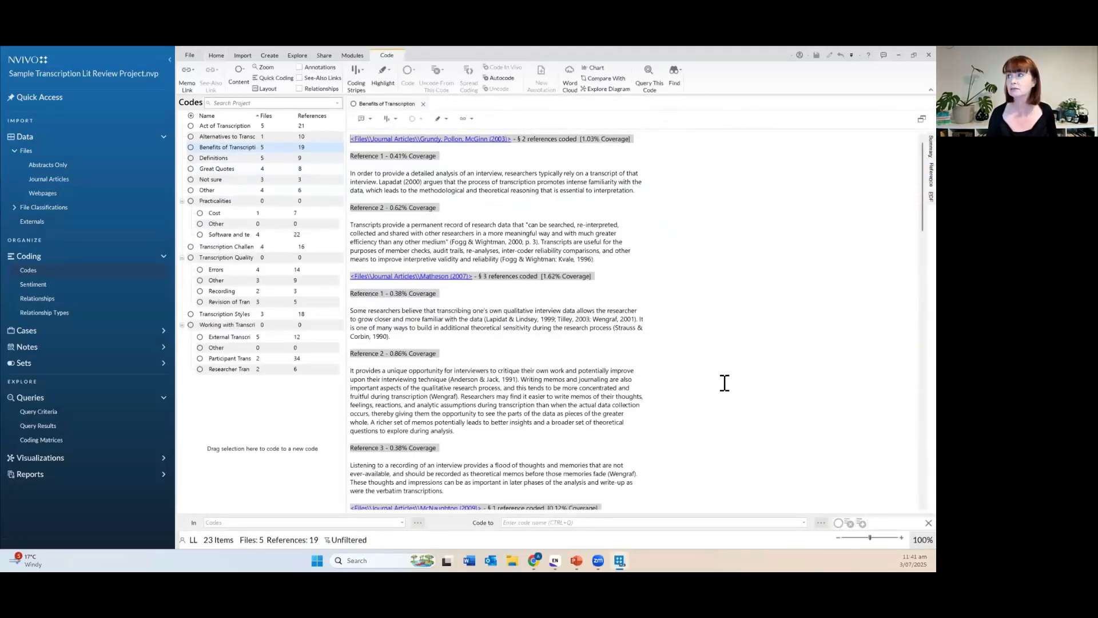
pyautogui.keyDown('ctrl'); pyautogui.scroll(3, 724, 372); pyautogui.keyUp('ctrl')
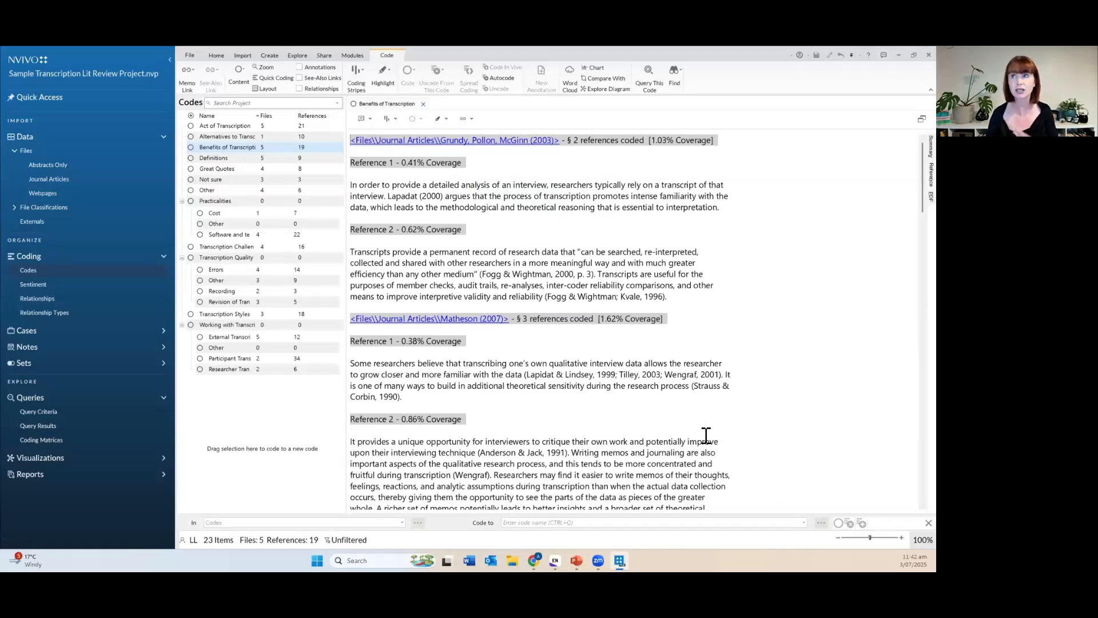
pyautogui.scroll(-5, 704, 439)
pyautogui.scroll(-8, 705, 435)
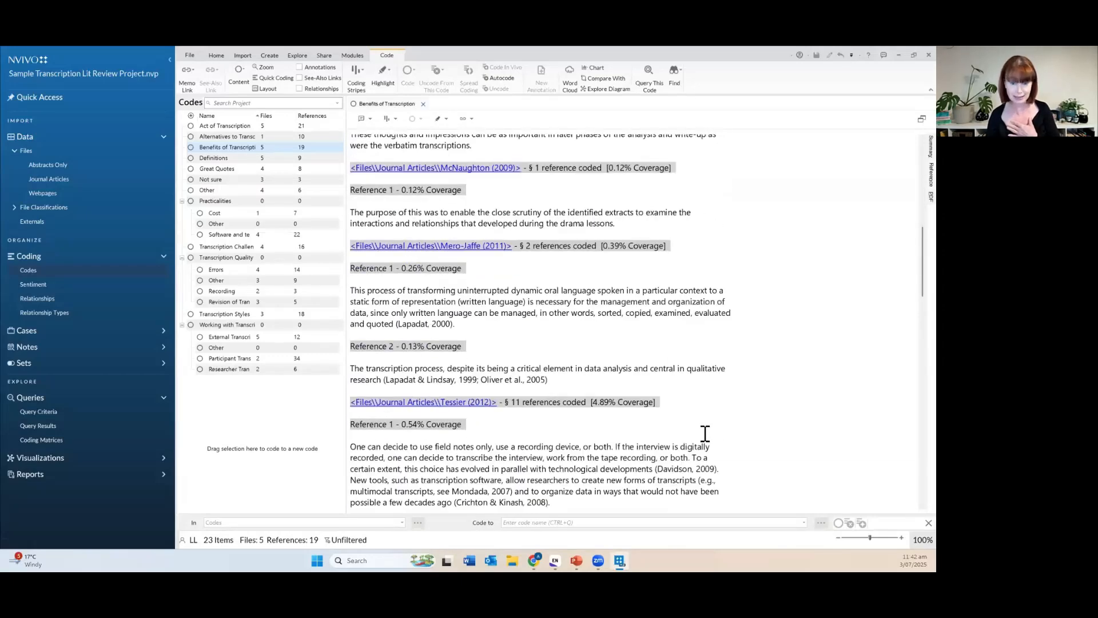
pyautogui.scroll(-10, 704, 433)
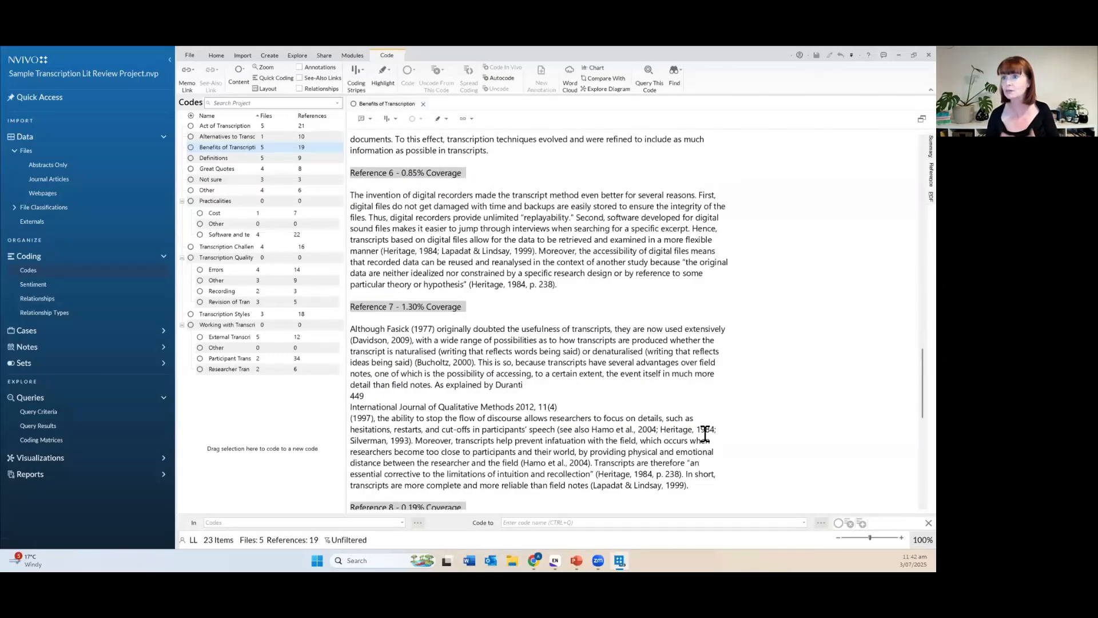
pyautogui.scroll(10, 704, 434)
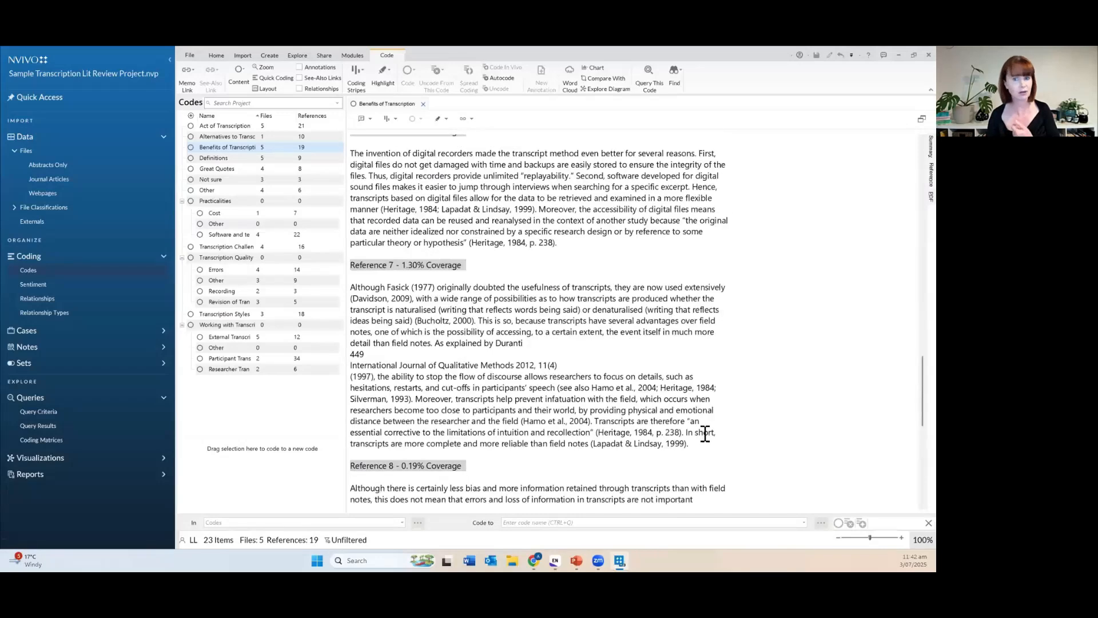
pyautogui.scroll(10, 705, 434)
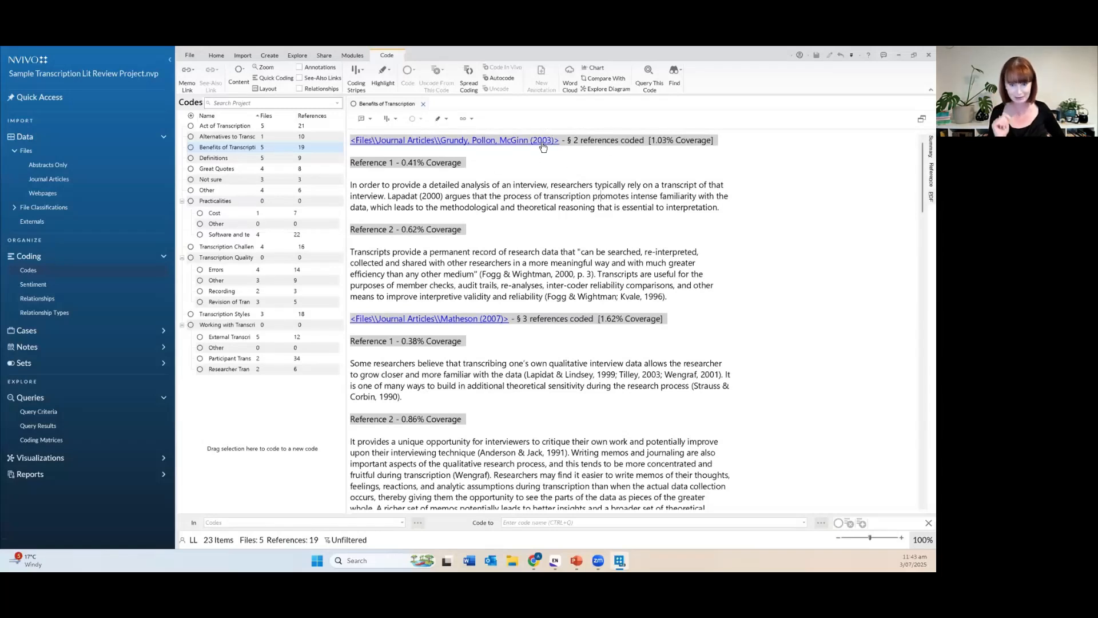
# Open the Grundy, Pollon, McGinn (2003) PDF from its coded reference and zoom to about 200%.
pyautogui.rightClick(566, 199)
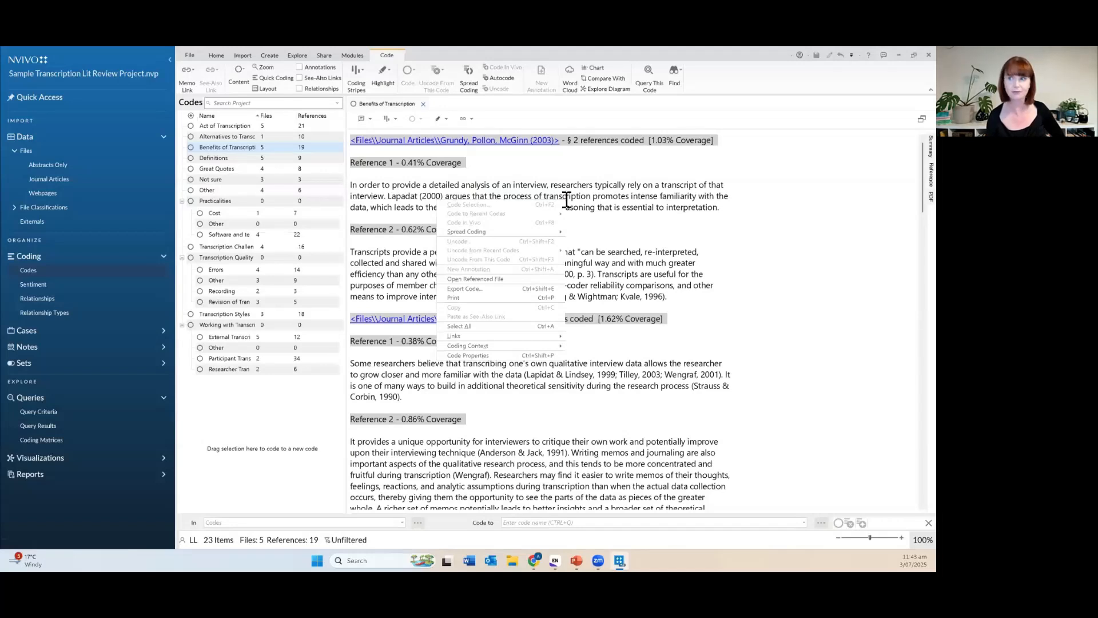
pyautogui.click(547, 280)
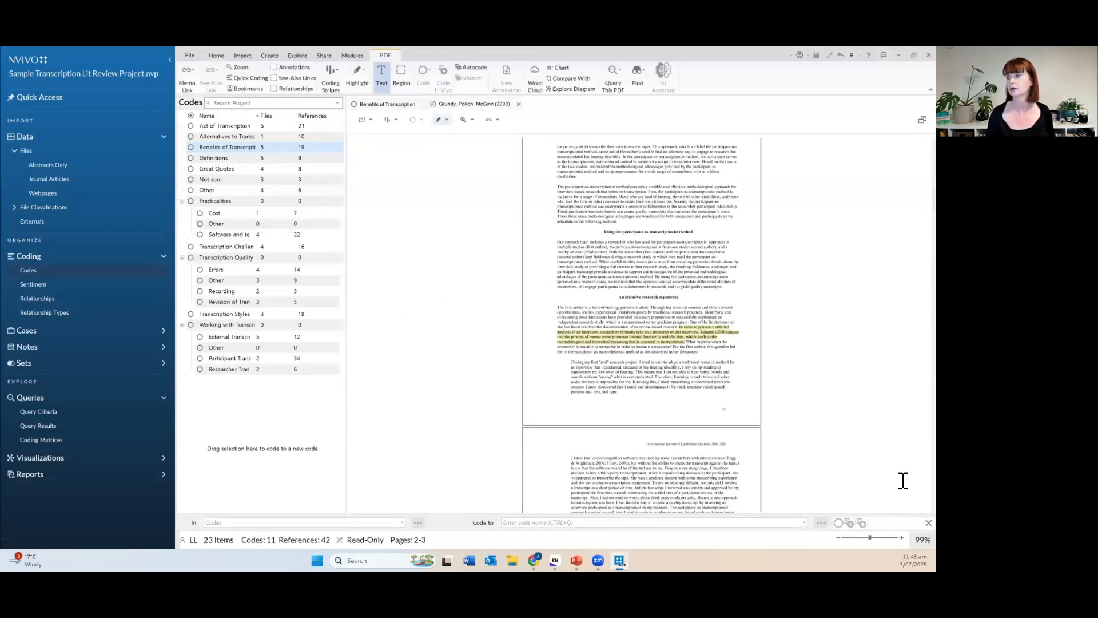
pyautogui.click(881, 538)
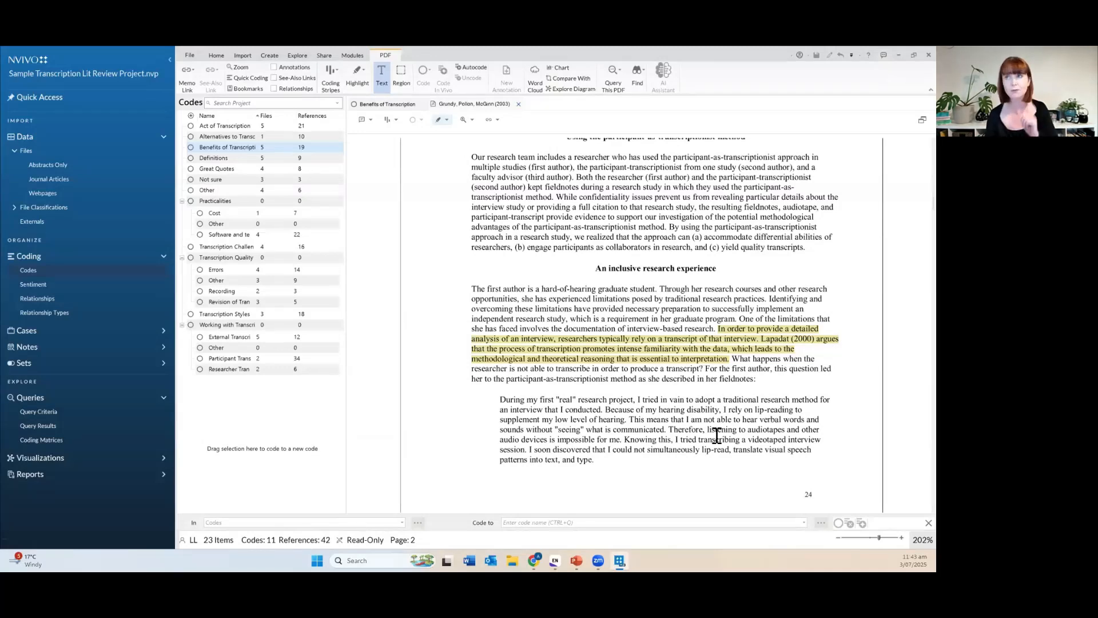
pyautogui.click(447, 120)
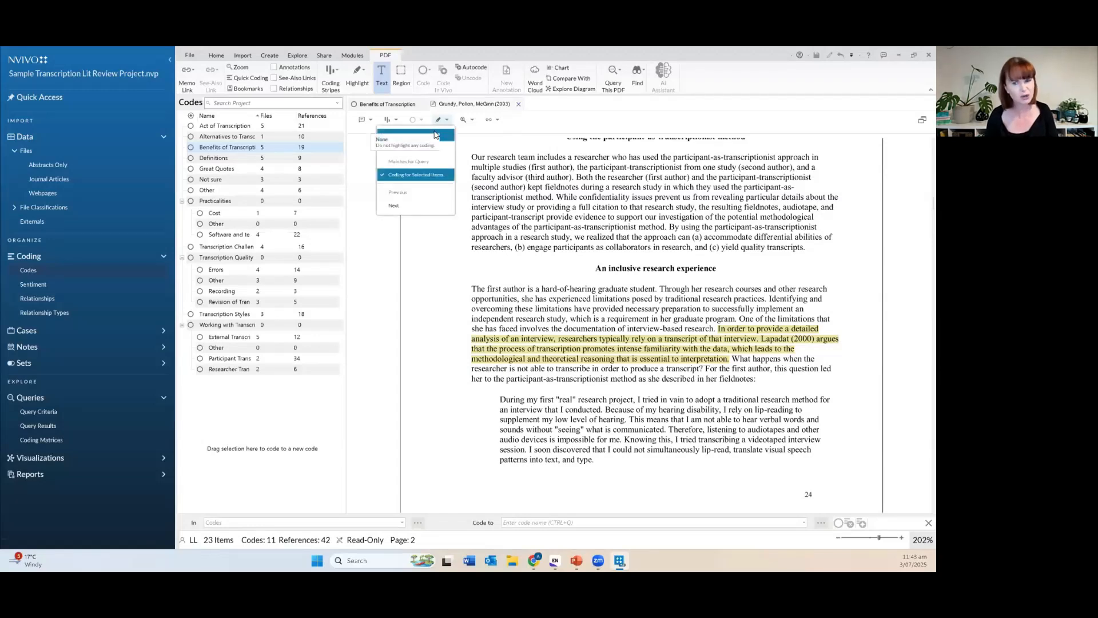
pyautogui.click(435, 136)
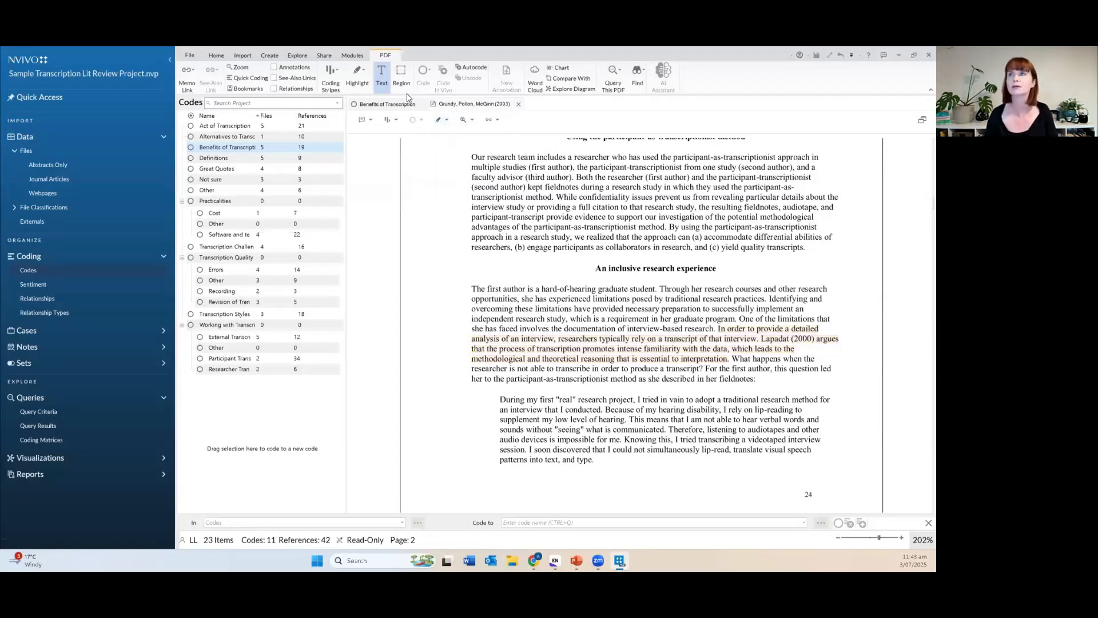
pyautogui.click(394, 120)
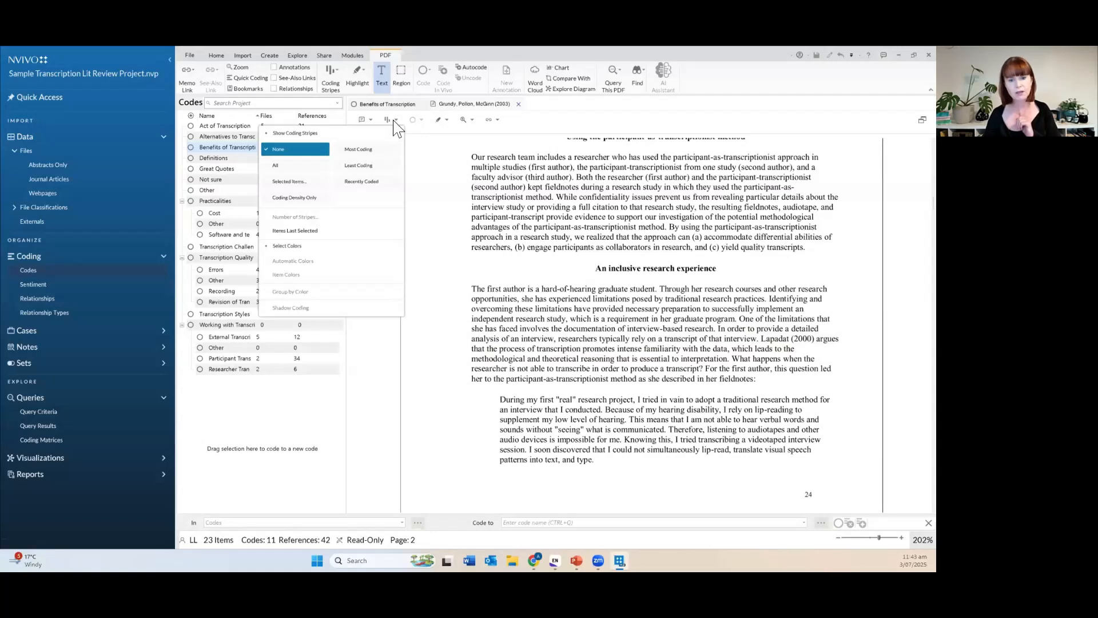
pyautogui.click(293, 167)
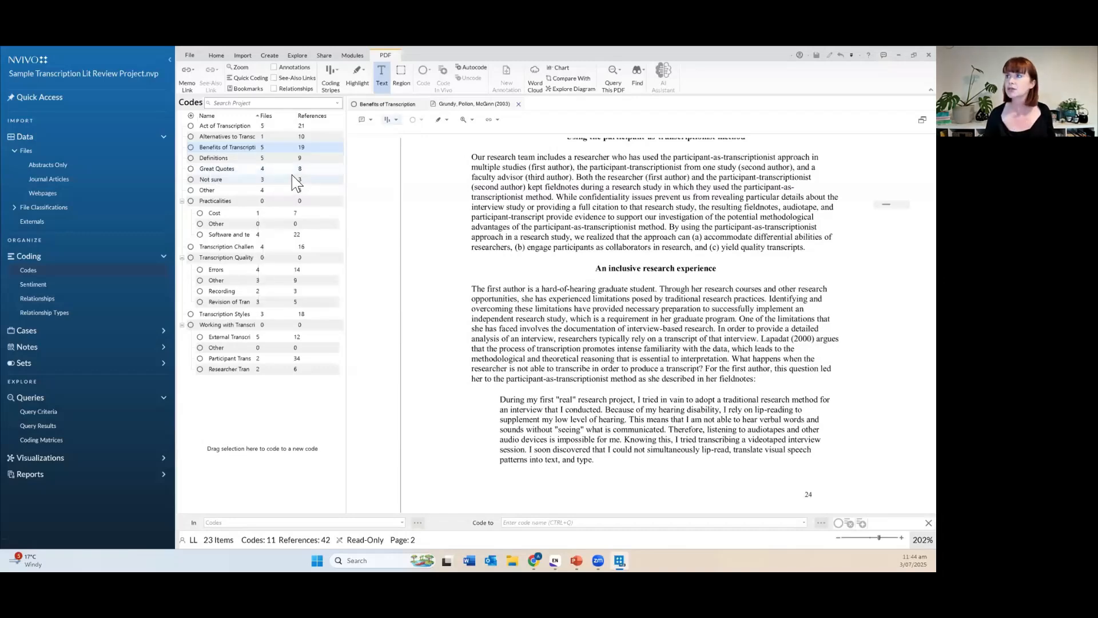
pyautogui.scroll(3, 787, 372)
pyautogui.scroll(10, 787, 369)
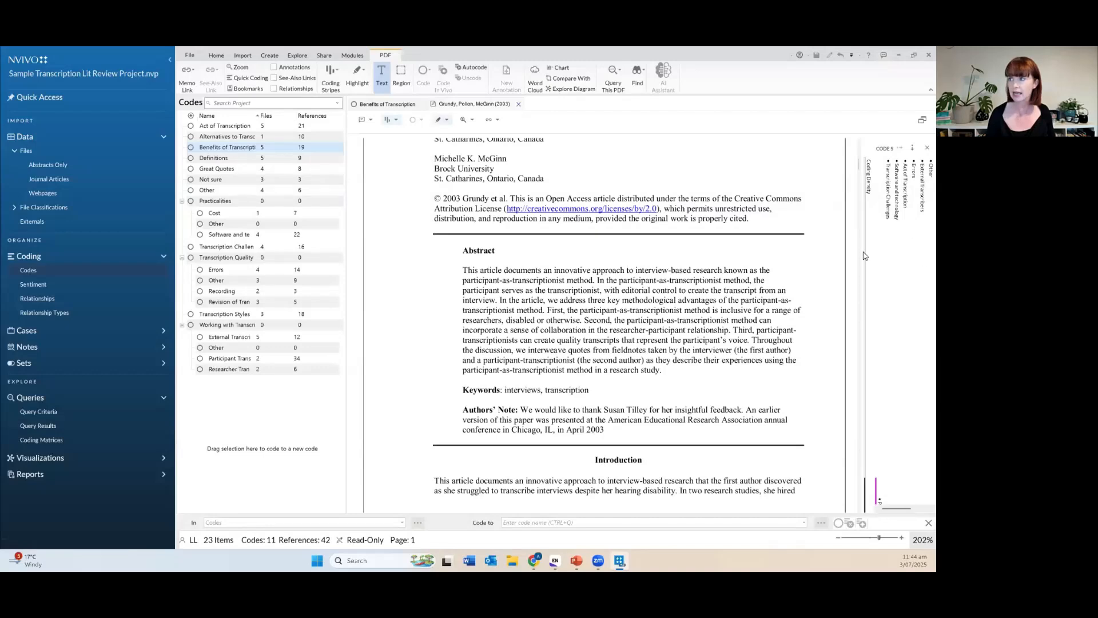
pyautogui.scroll(-2, 769, 425)
pyautogui.scroll(-8, 769, 424)
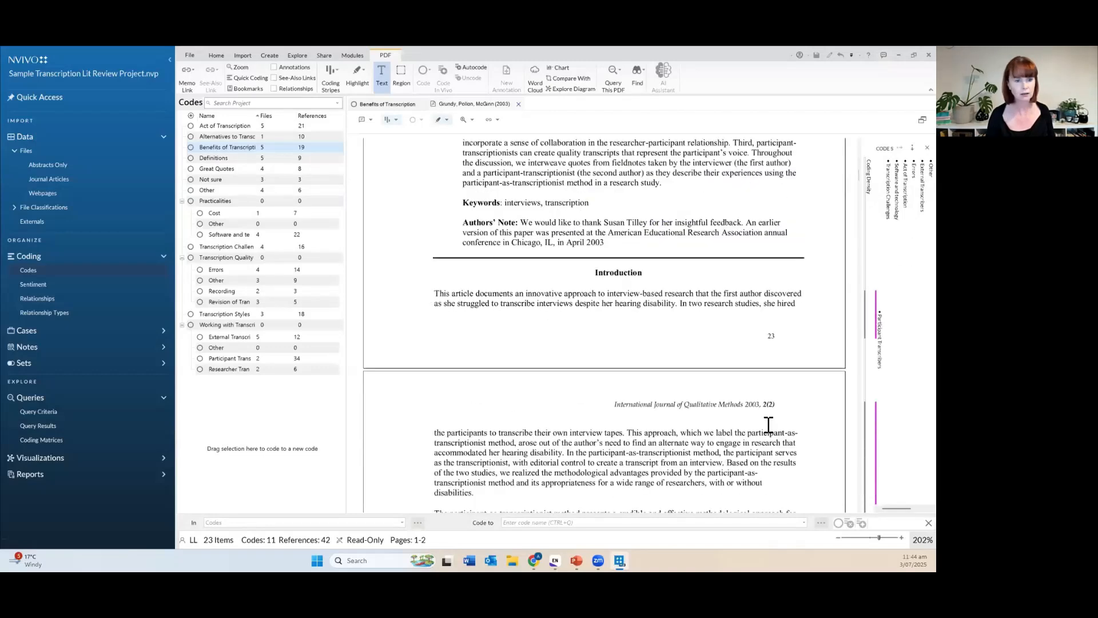
pyautogui.scroll(-4, 769, 424)
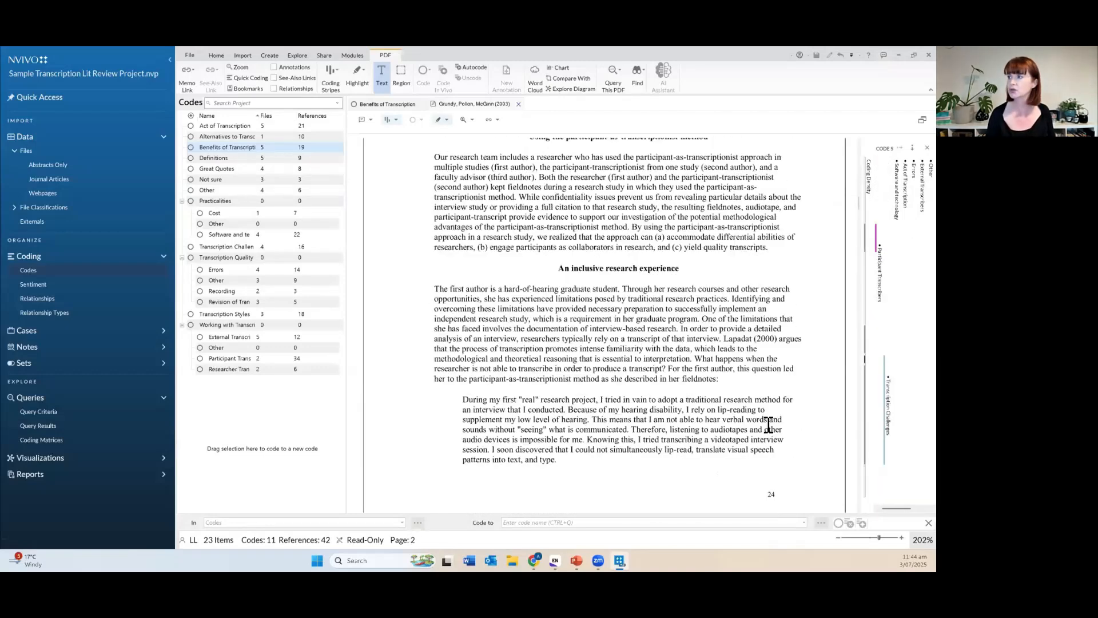
pyautogui.scroll(-9, 769, 425)
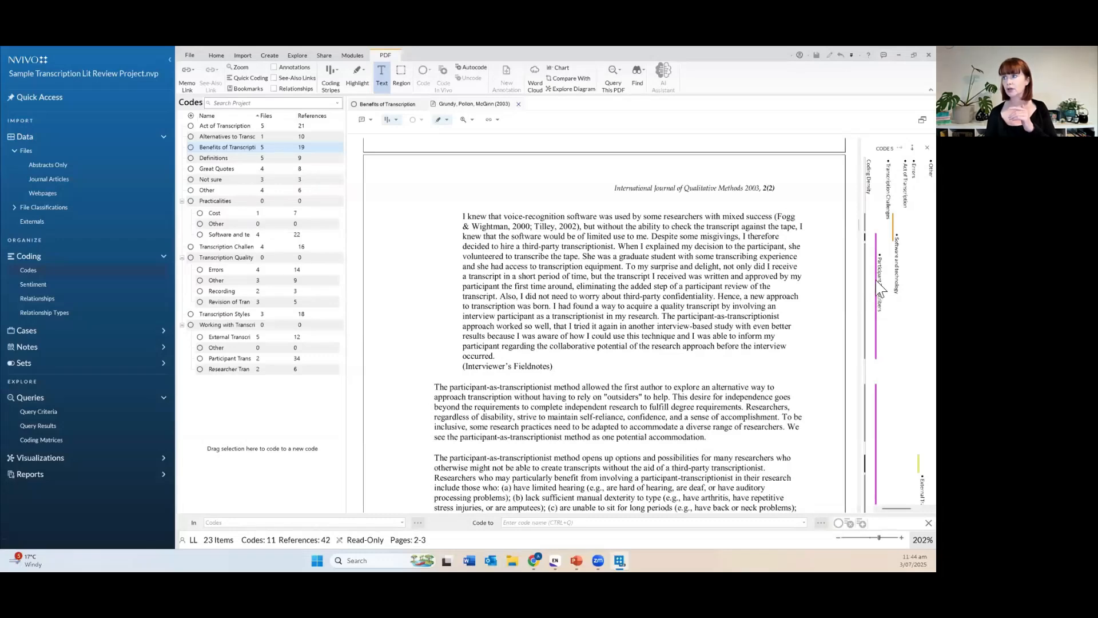
pyautogui.moveTo(879, 286)
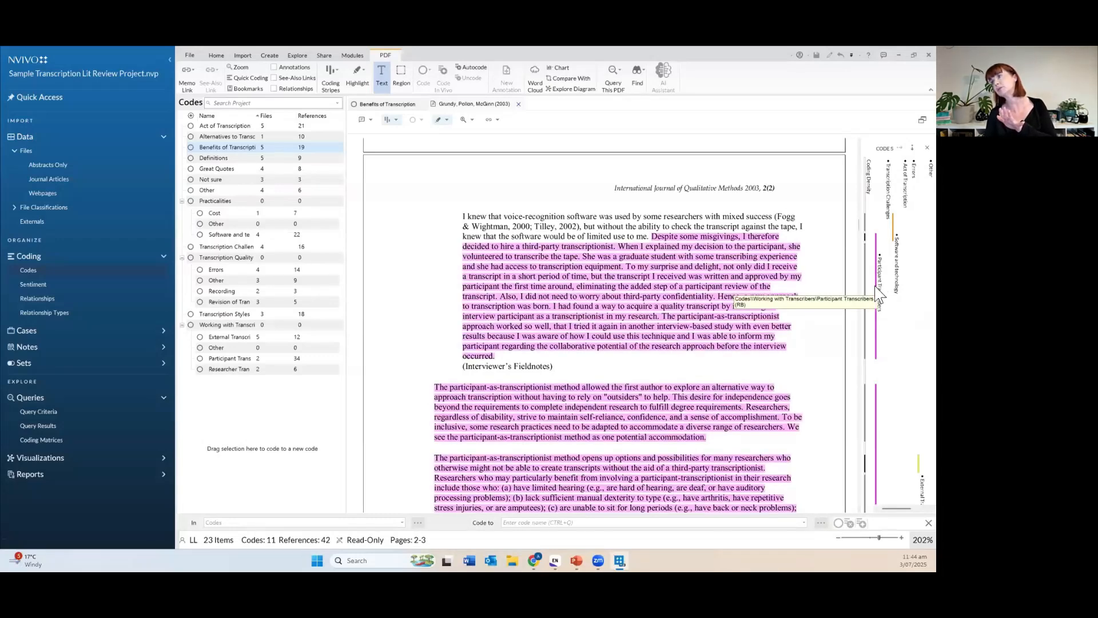
pyautogui.moveTo(893, 226)
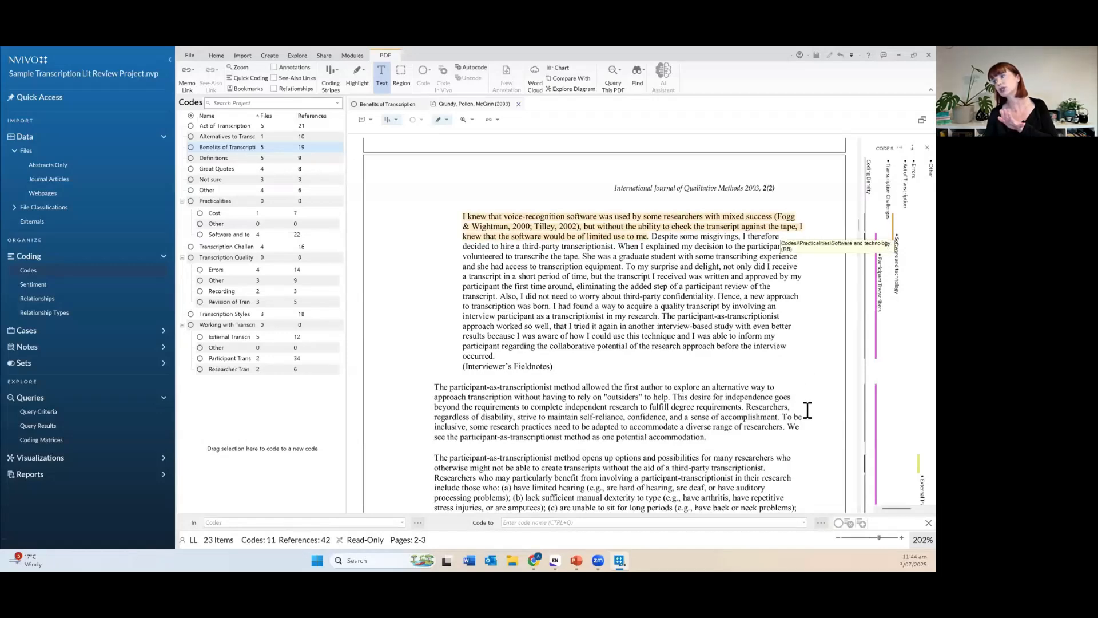
pyautogui.scroll(-3, 798, 449)
pyautogui.moveTo(910, 377)
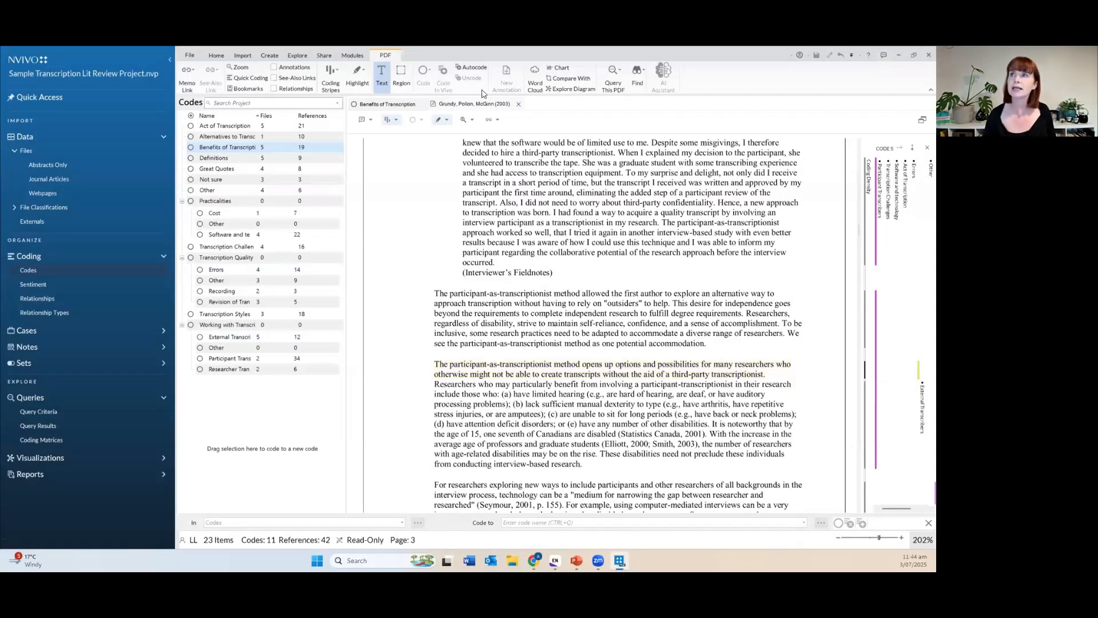
# Close the Grundy, Pollon, McGinn (2003) article tab and the Benefits of Transcription code tab.
pyautogui.click(518, 105)
pyautogui.click(425, 105)
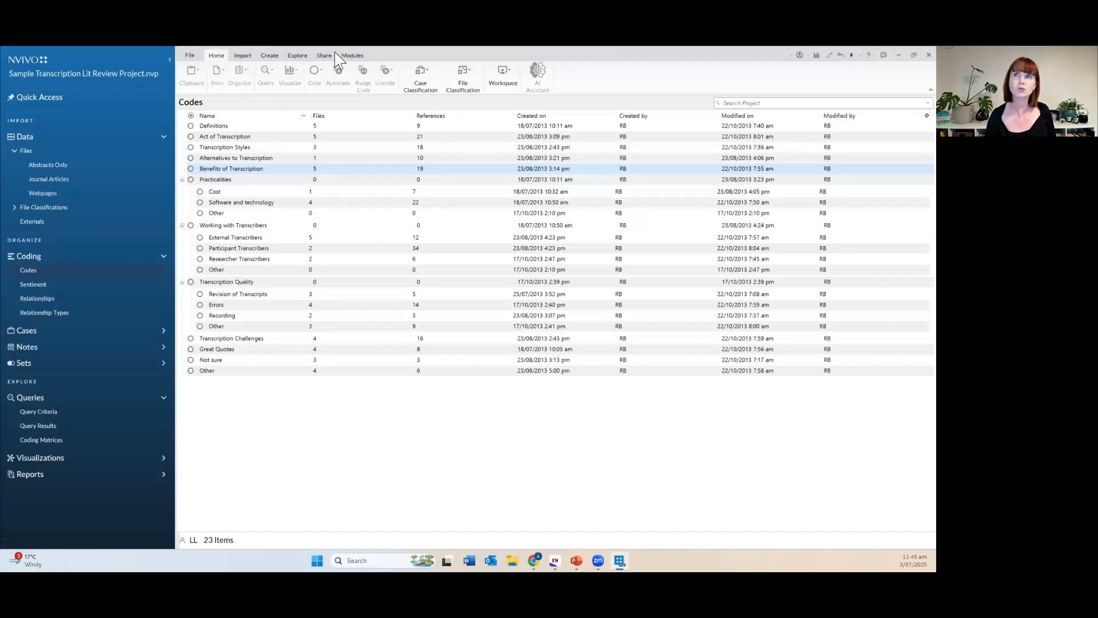
# Run a Word Frequency query with minimum word length 5 across all files and externals.
pyautogui.click(306, 56)
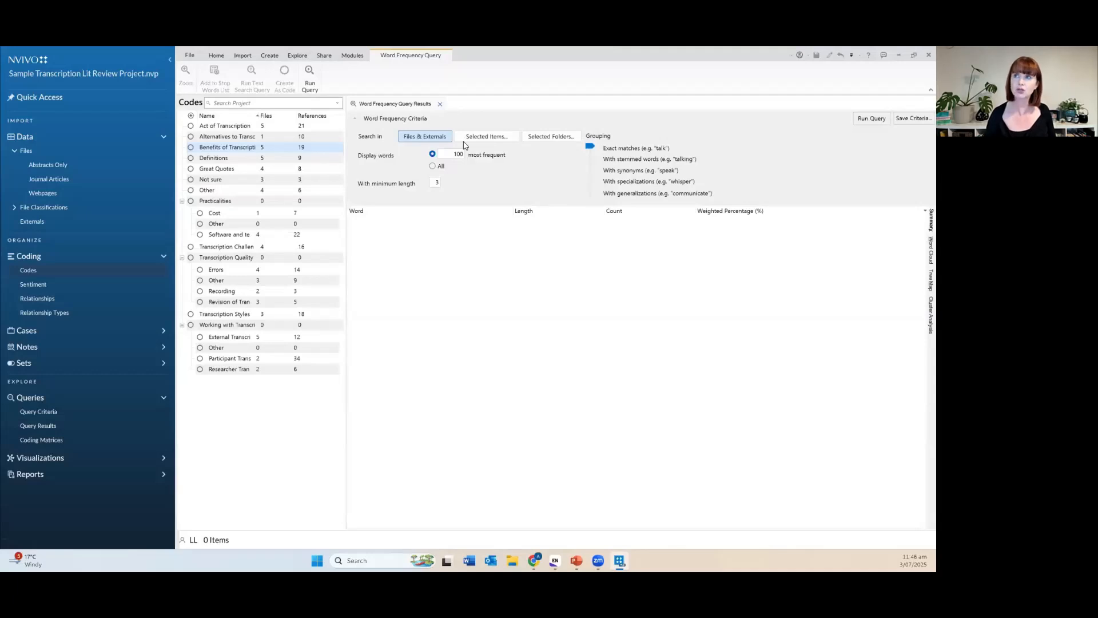
pyautogui.click(435, 182)
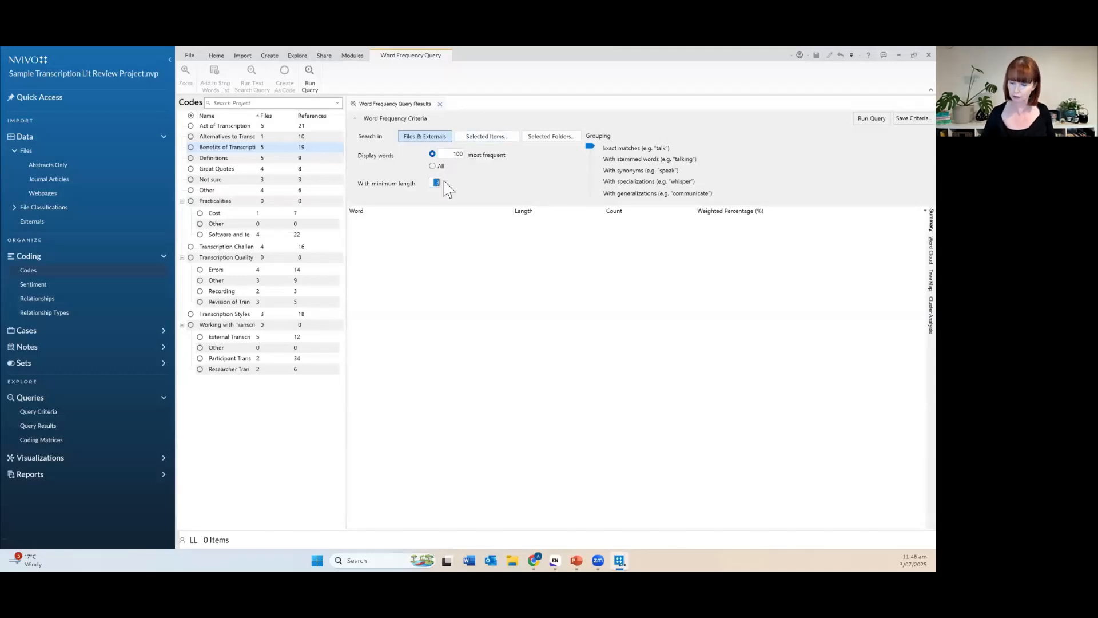
pyautogui.write('5')
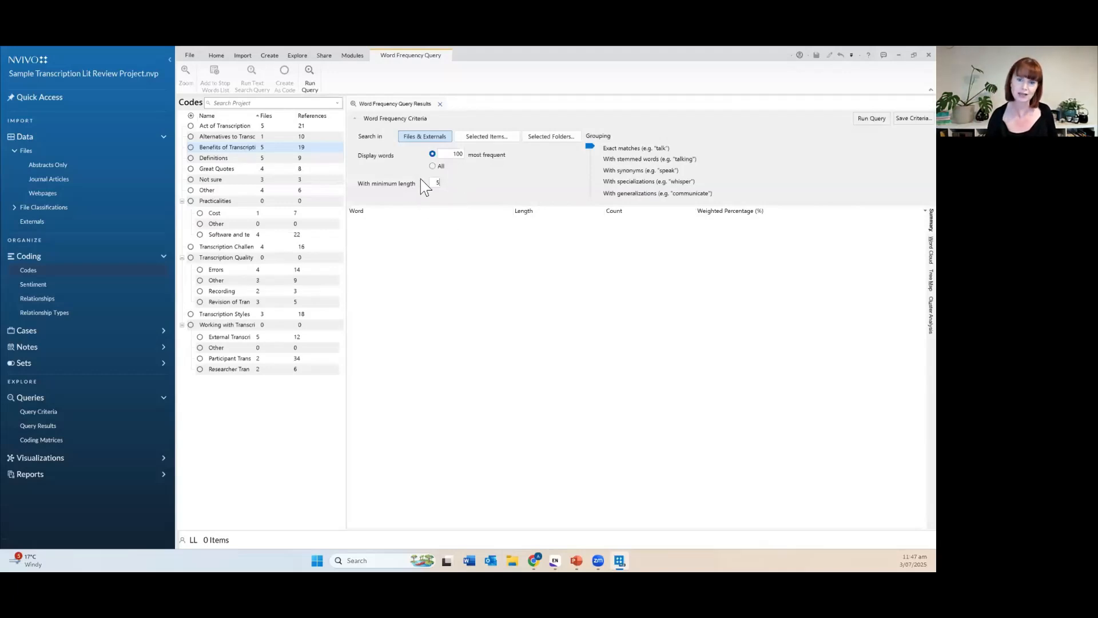
pyautogui.click(877, 119)
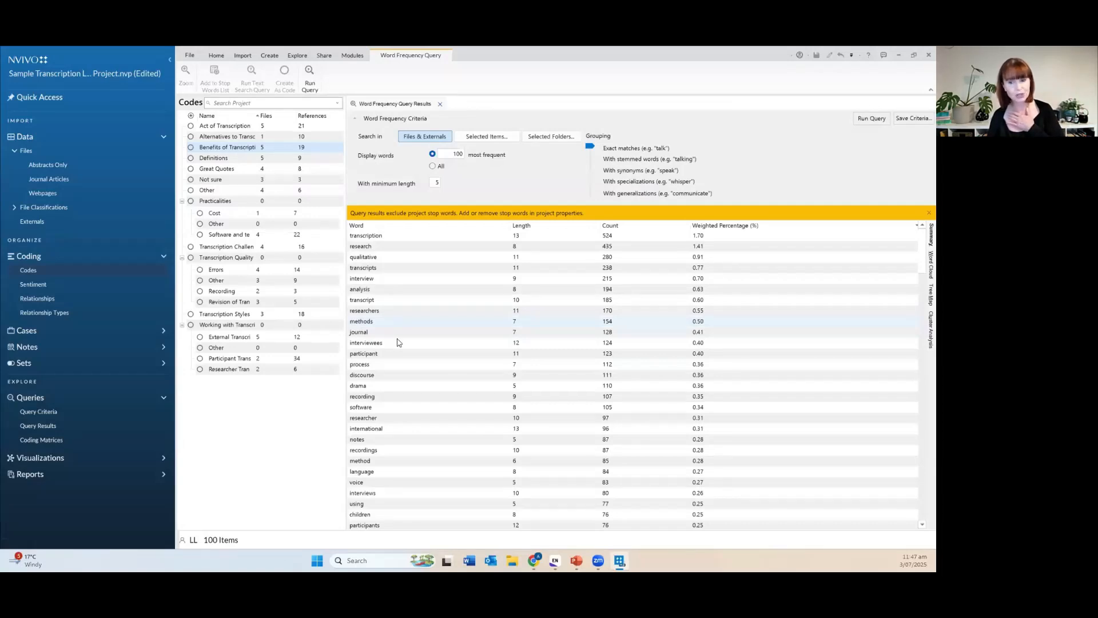
# Display the word frequency results as a word cloud and check its export options.
pyautogui.click(922, 262)
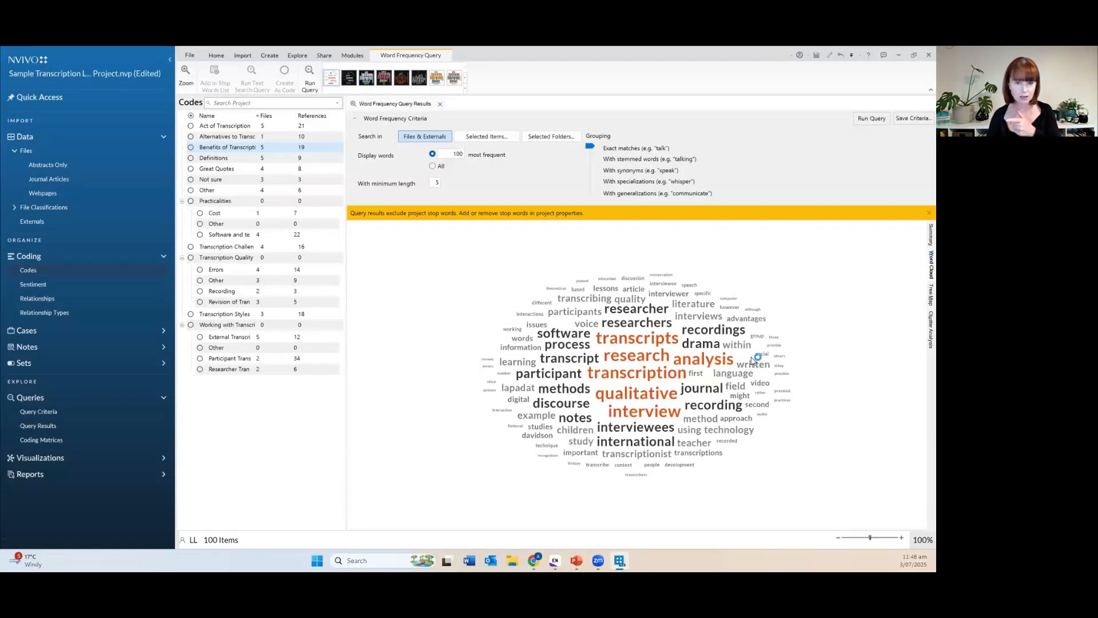
pyautogui.rightClick(442, 296)
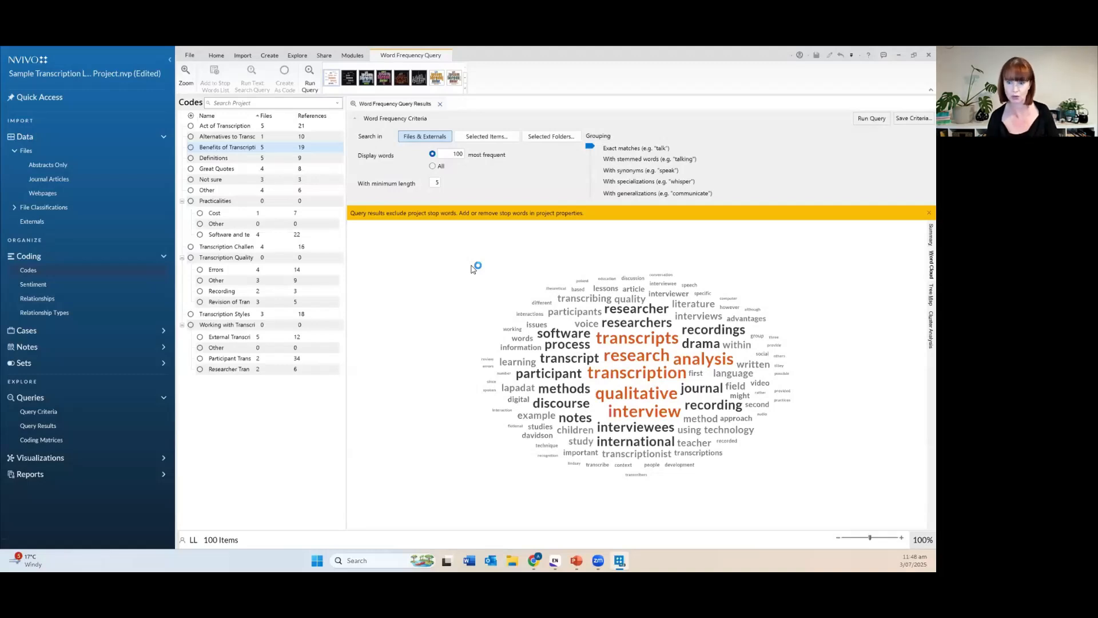
# Close the Word Frequency Query Results tab and bring up the Explore query tools.
pyautogui.click(441, 105)
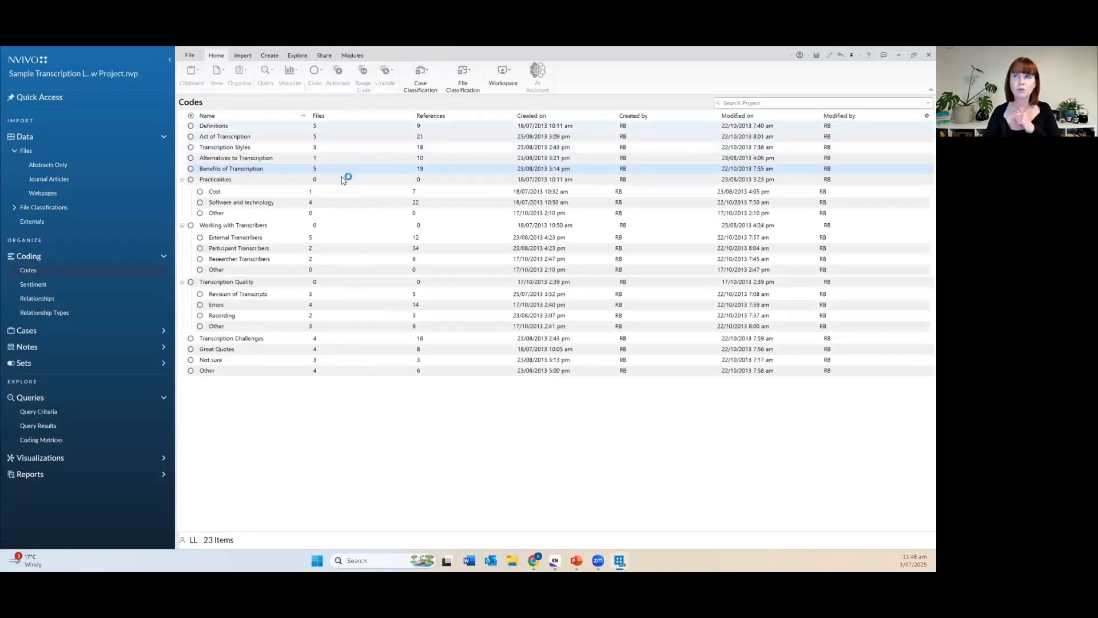
pyautogui.click(297, 56)
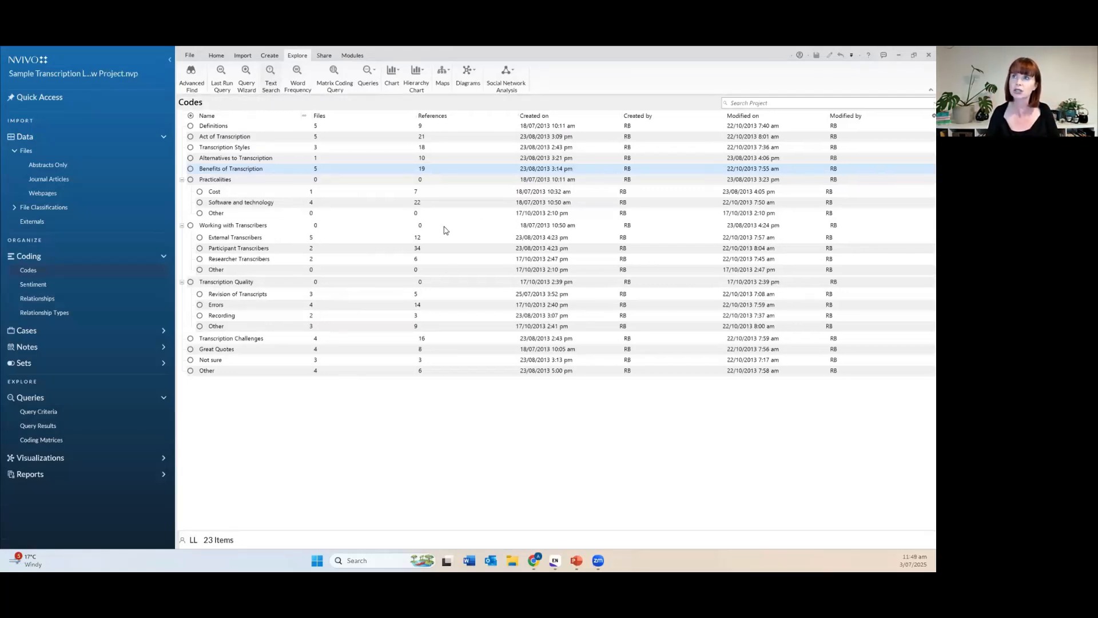
# Run a Text Search Query for 'errors' and view its 33 references in context.
pyautogui.click(500, 172)
pyautogui.write('errors')
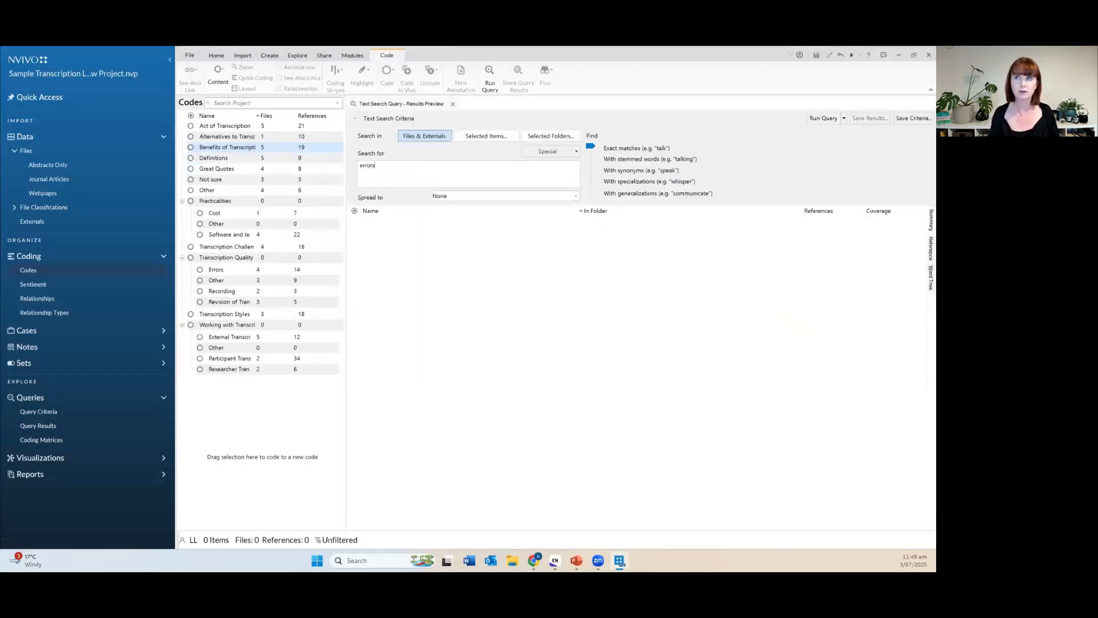
pyautogui.click(824, 118)
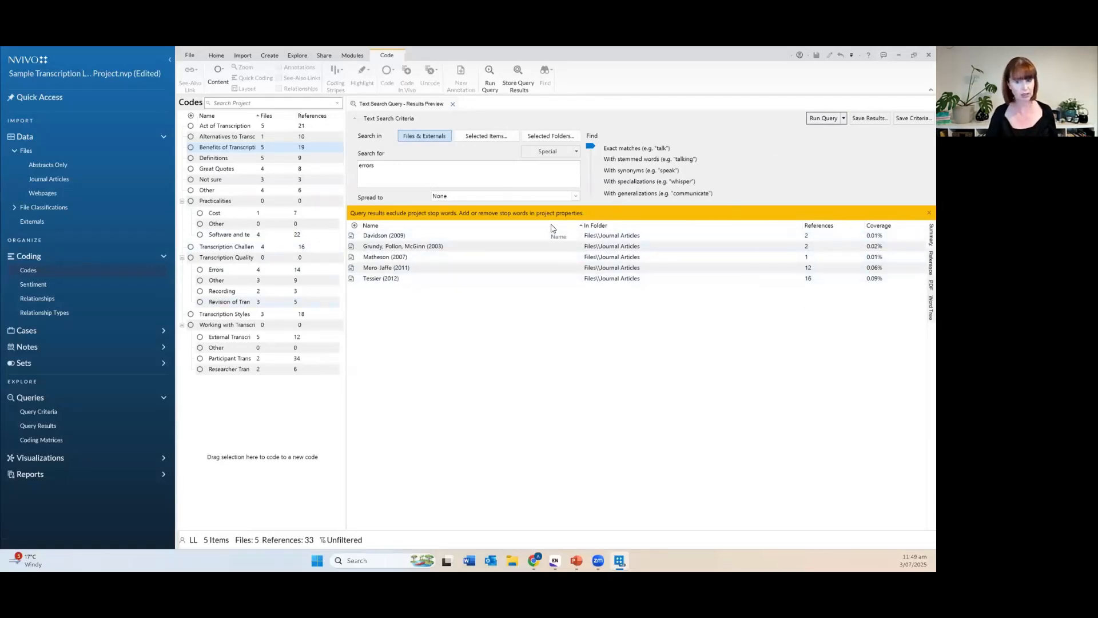
pyautogui.click(928, 263)
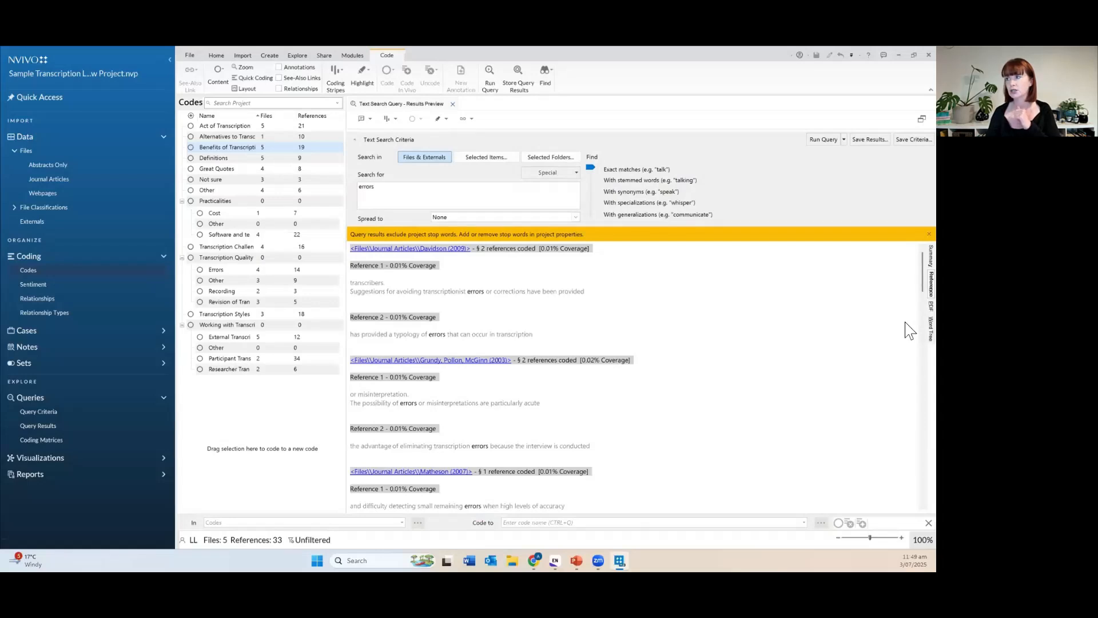
# View the 'errors' matches as a word tree at about 72% zoom, then close the search results.
pyautogui.click(931, 329)
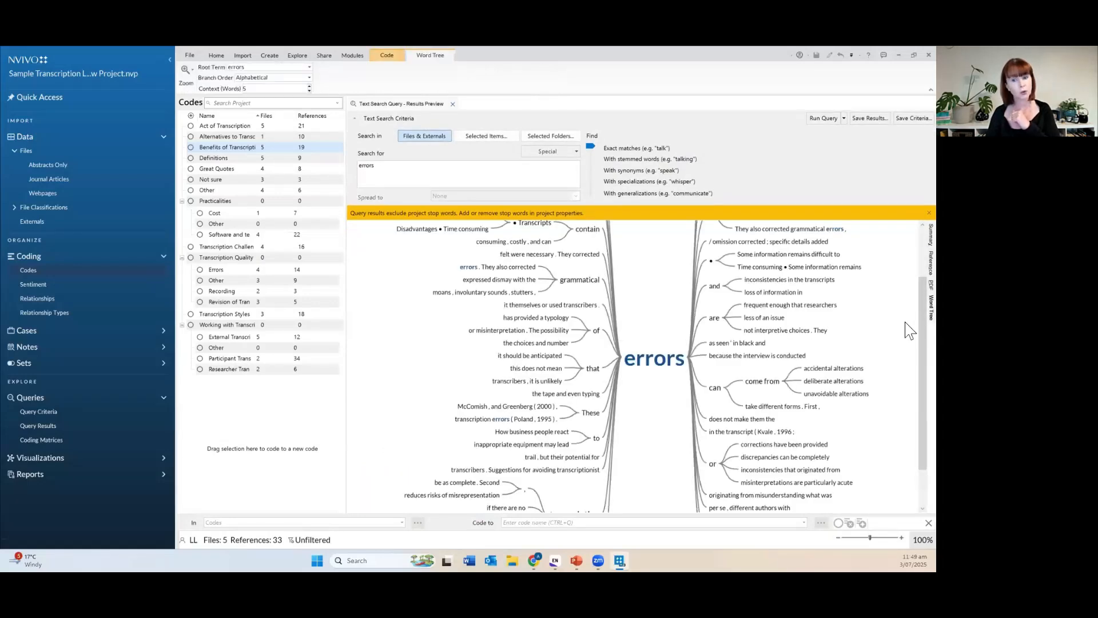
pyautogui.moveTo(870, 538); pyautogui.dragTo(860, 538)
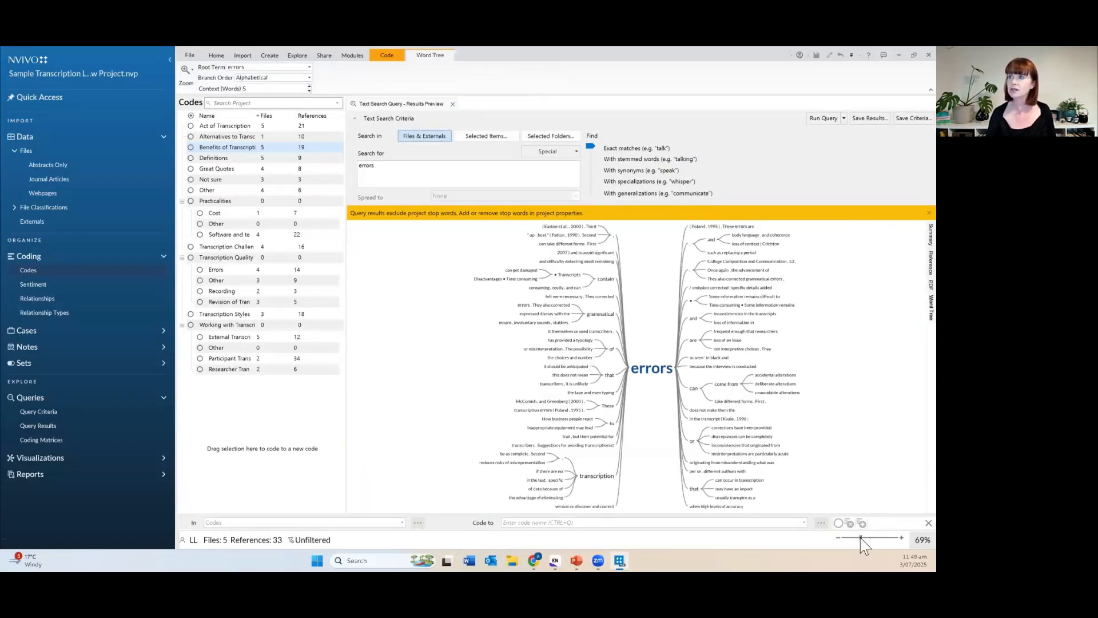
pyautogui.click(848, 537)
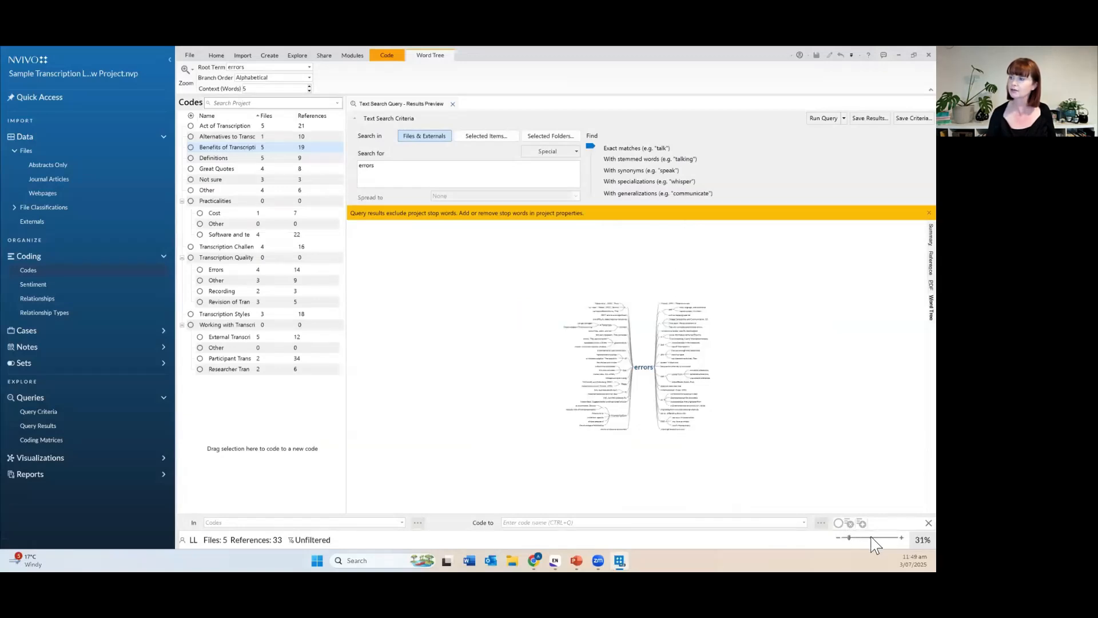
pyautogui.click(862, 537)
pyautogui.moveTo(862, 538); pyautogui.dragTo(856, 538)
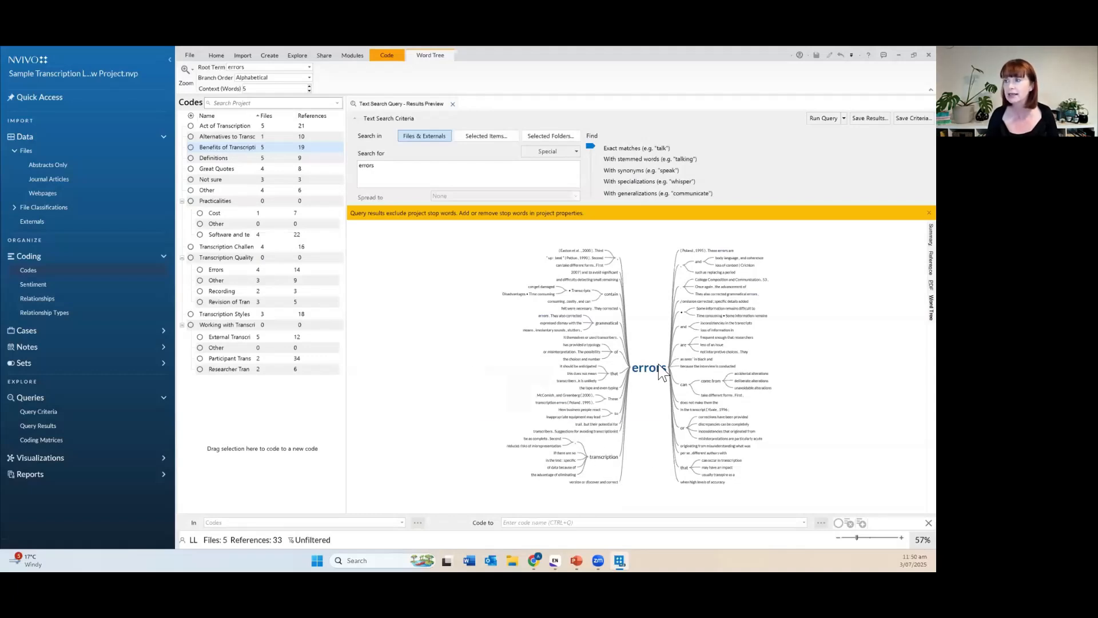
pyautogui.moveTo(662, 372)
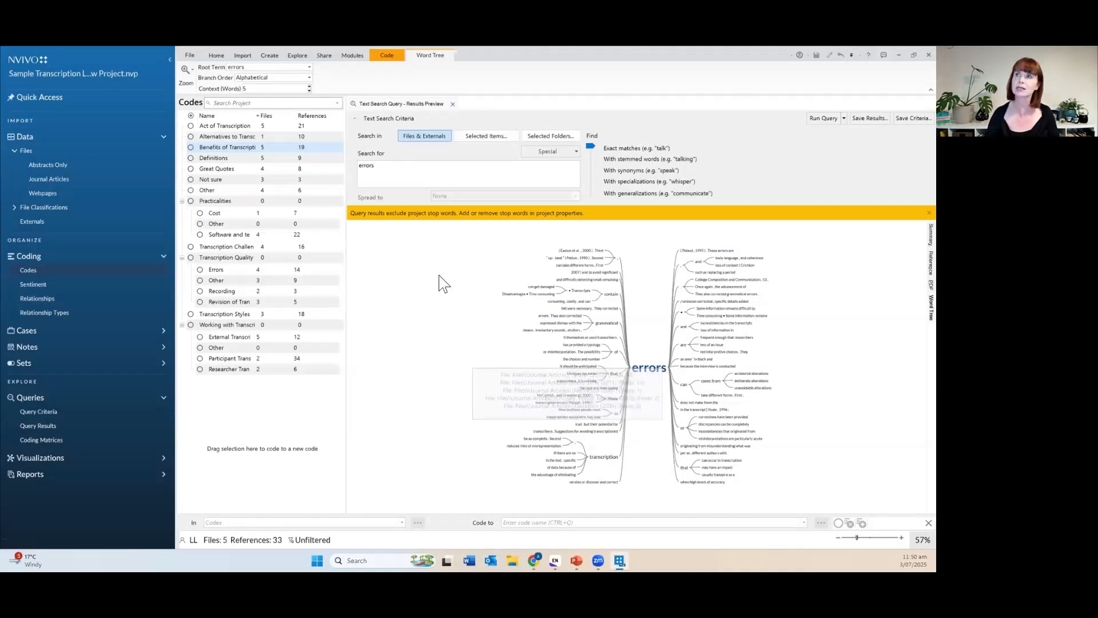
pyautogui.click(453, 104)
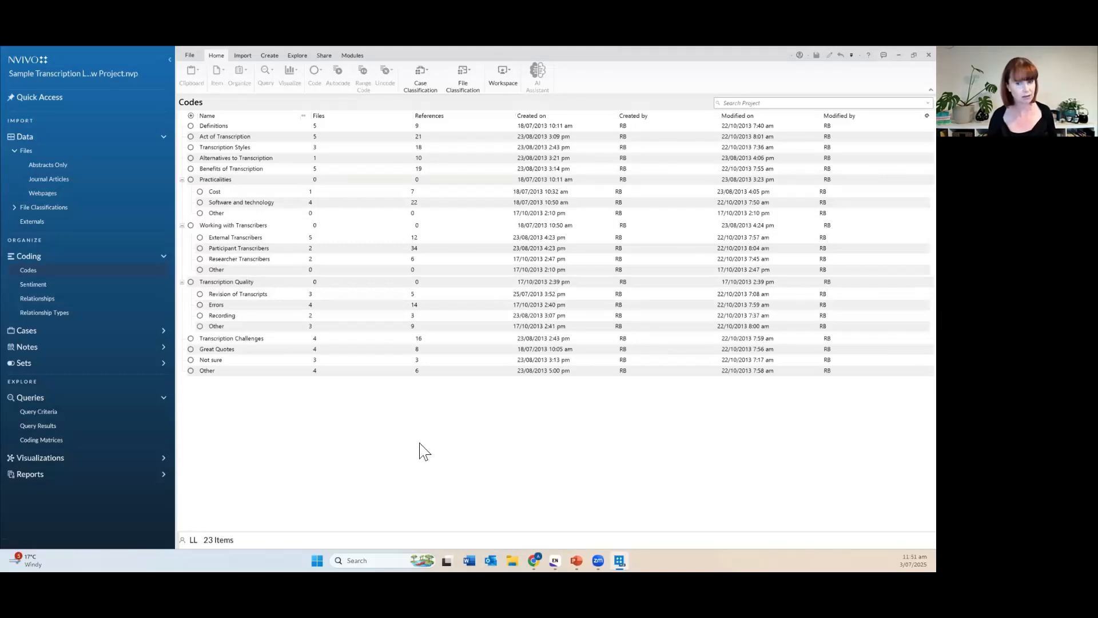
# Open File Classifications under Data in the Navigation pane.
pyautogui.click(54, 208)
# Open the Reference classification sheet and review Year, Discipline, Country and Journal for six articles.
pyautogui.doubleClick(190, 128)
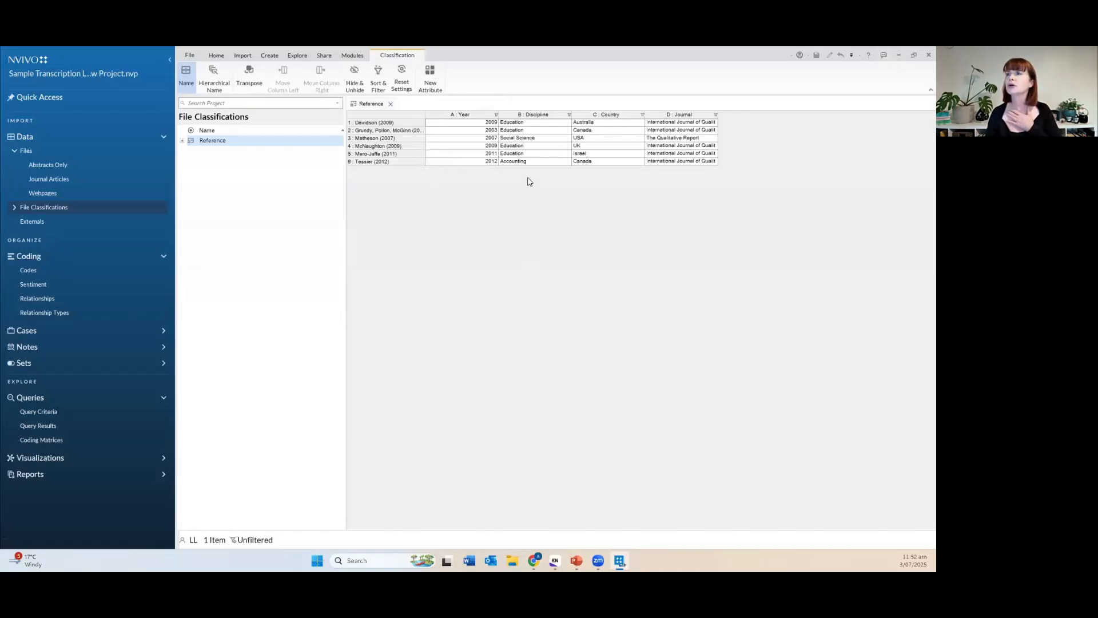
pyautogui.click(623, 131)
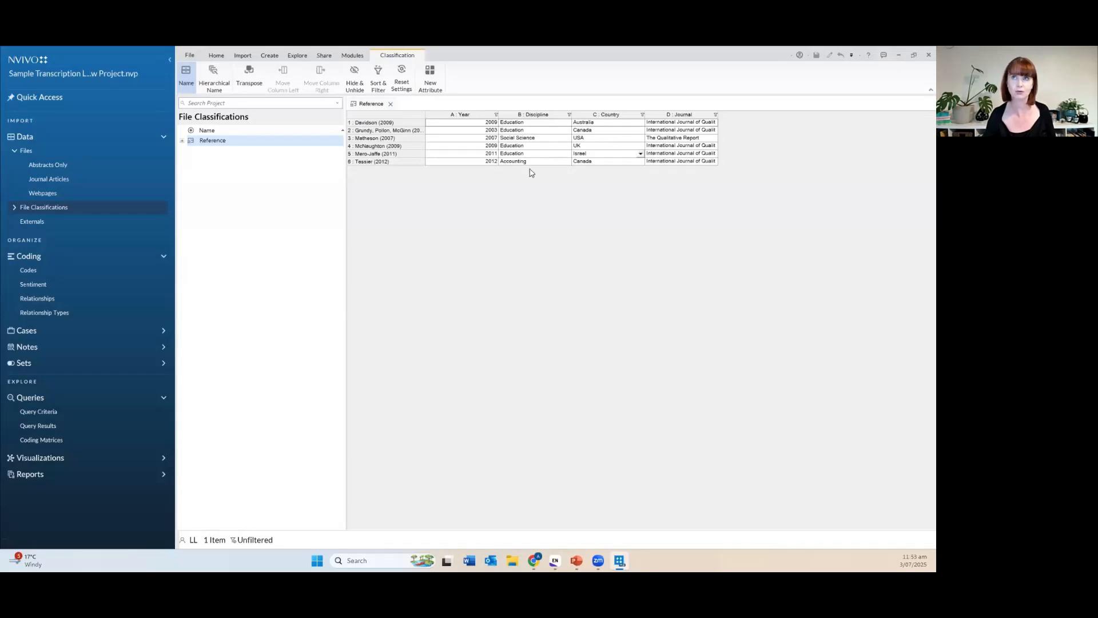
# Close the Reference sheet and show the saved query 'Transcription quality vs author discipline' under Query Criteria.
pyautogui.click(391, 104)
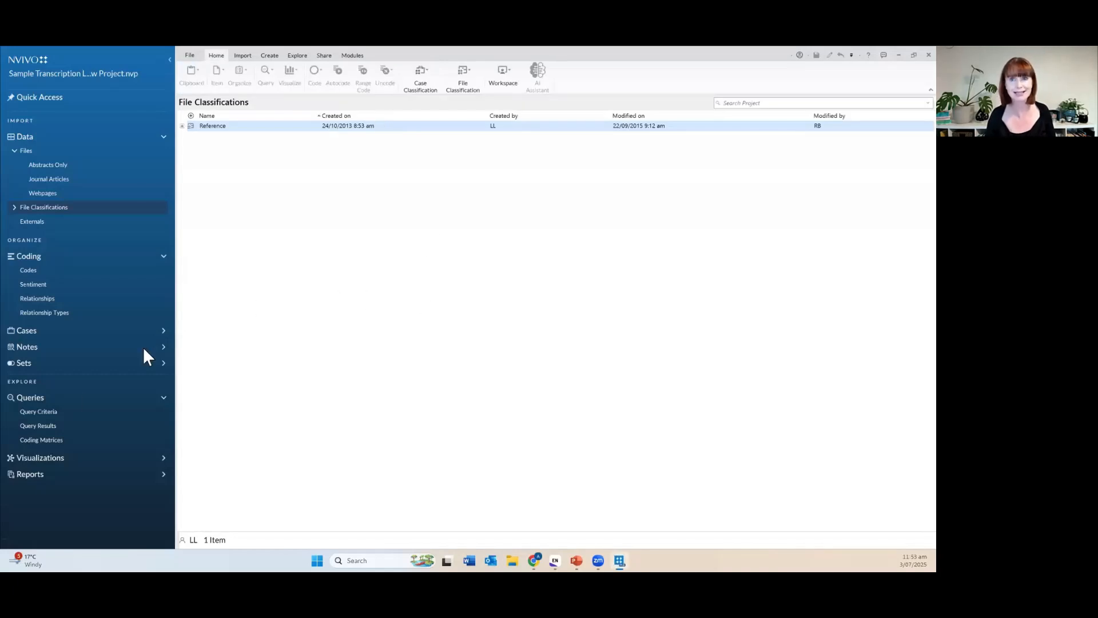
pyautogui.click(58, 414)
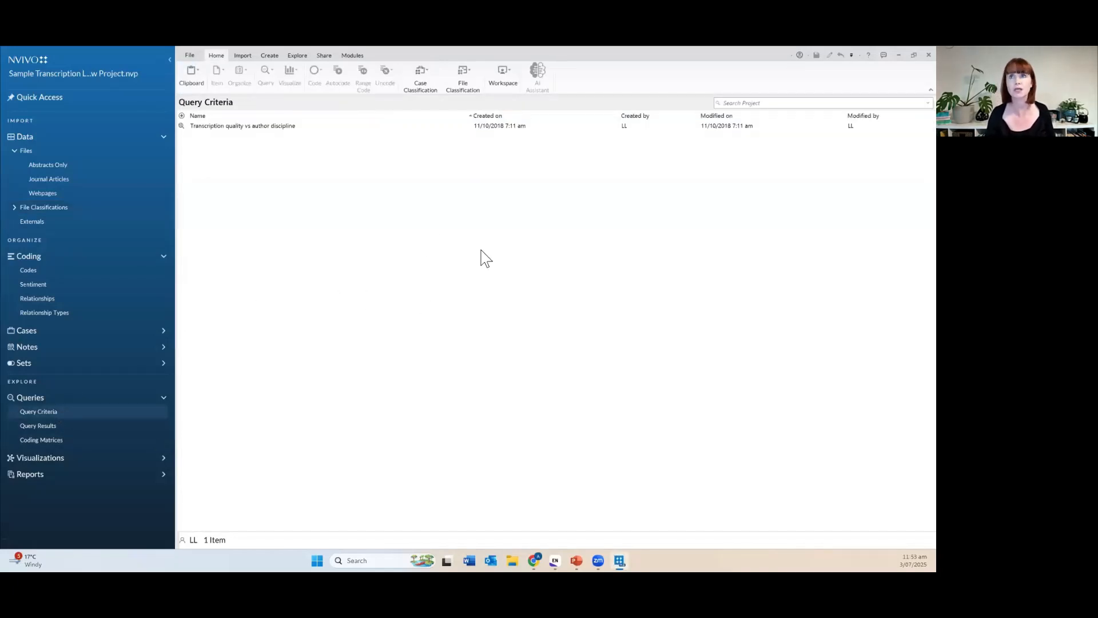
pyautogui.click(278, 126)
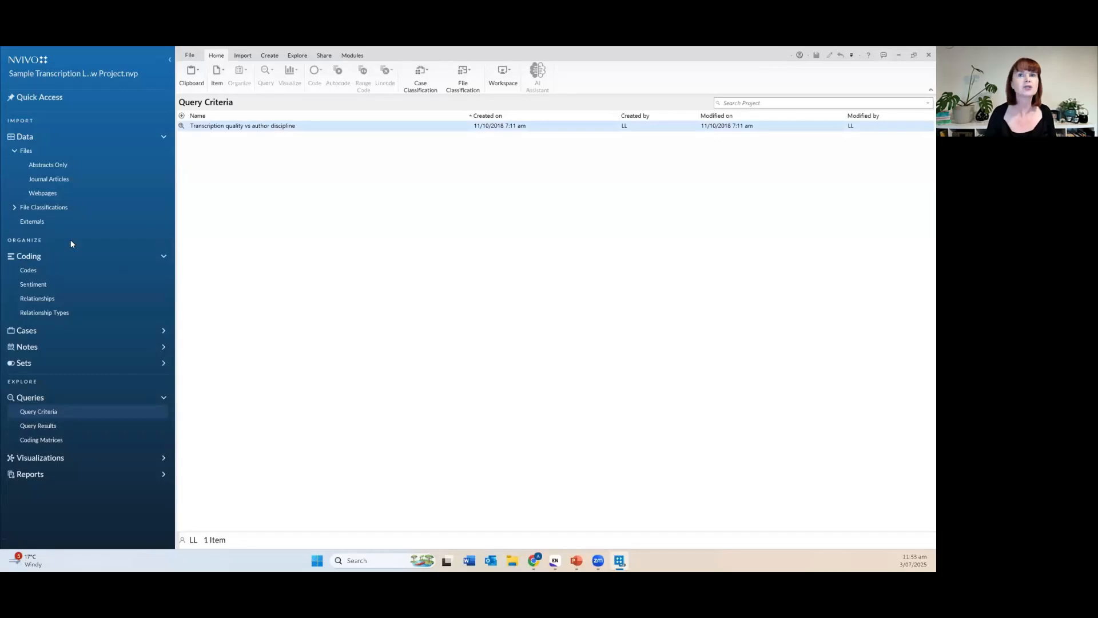
pyautogui.click(29, 271)
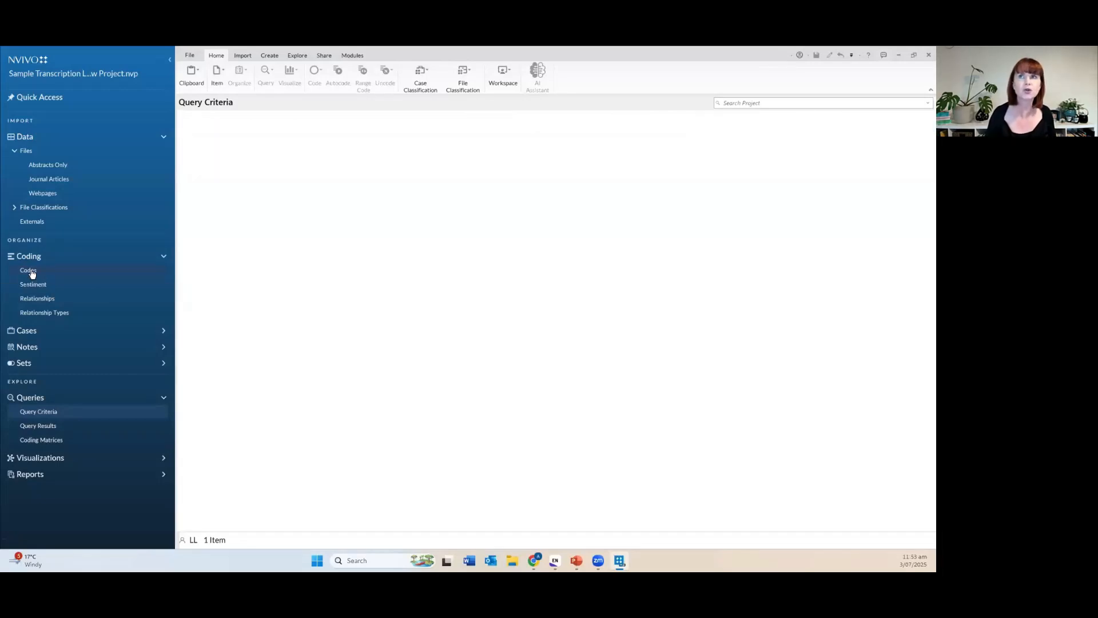
pyautogui.click(272, 293)
pyautogui.keyDown('shift'); pyautogui.click(276, 327); pyautogui.keyUp('shift')
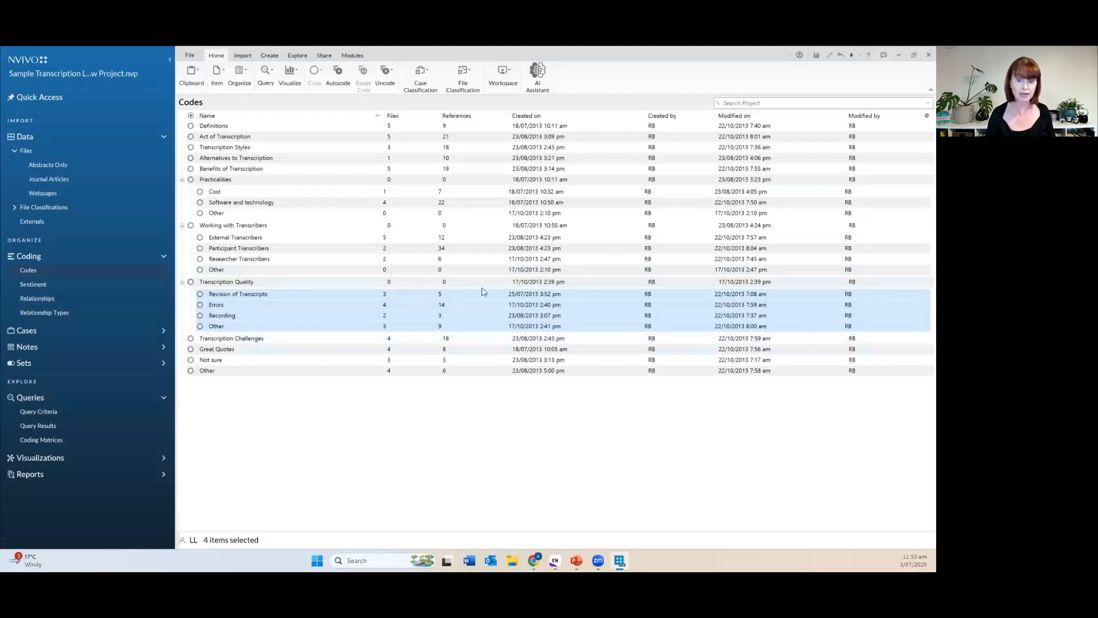
pyautogui.click(66, 417)
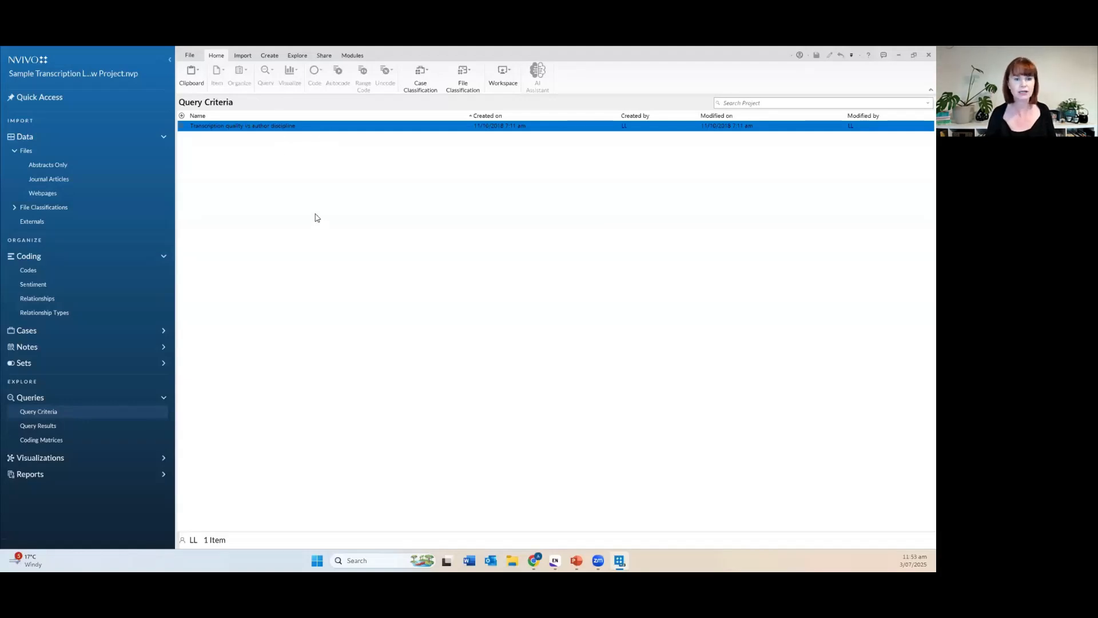
pyautogui.click(299, 179)
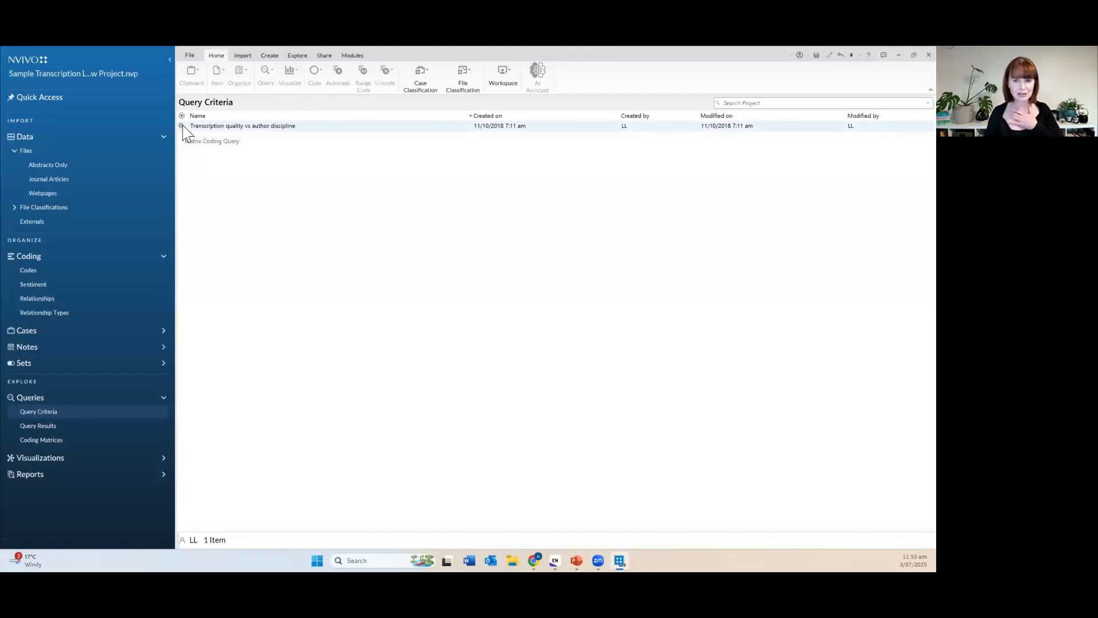
# Open the matrix query results, widen the discipline row labels, and select the Education–Errors cell.
pyautogui.doubleClick(182, 125)
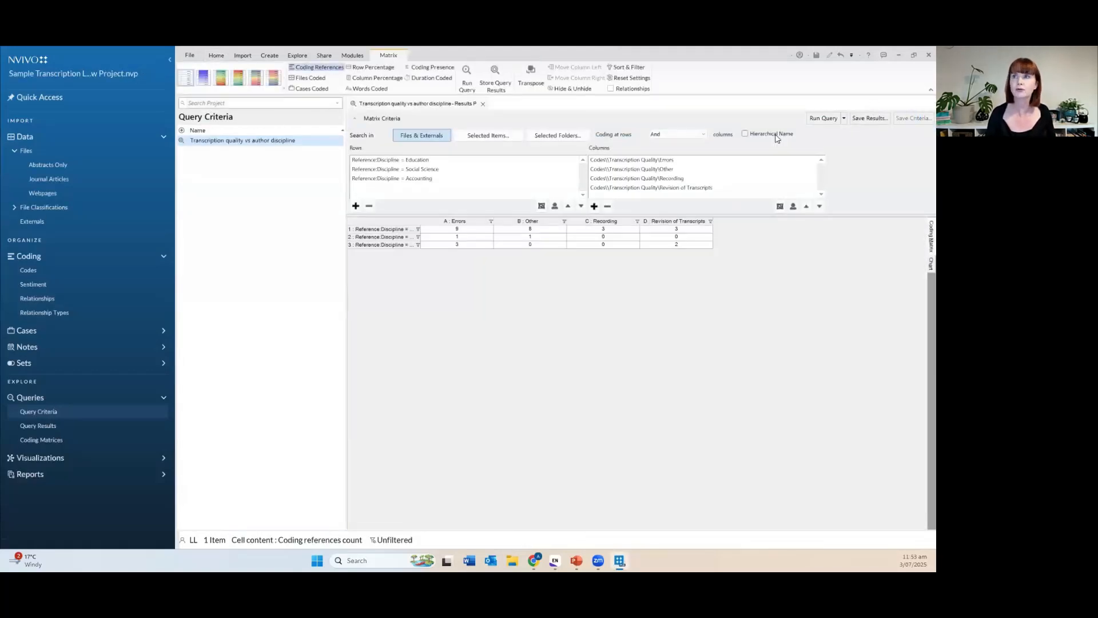
pyautogui.moveTo(421, 221); pyautogui.dragTo(458, 226)
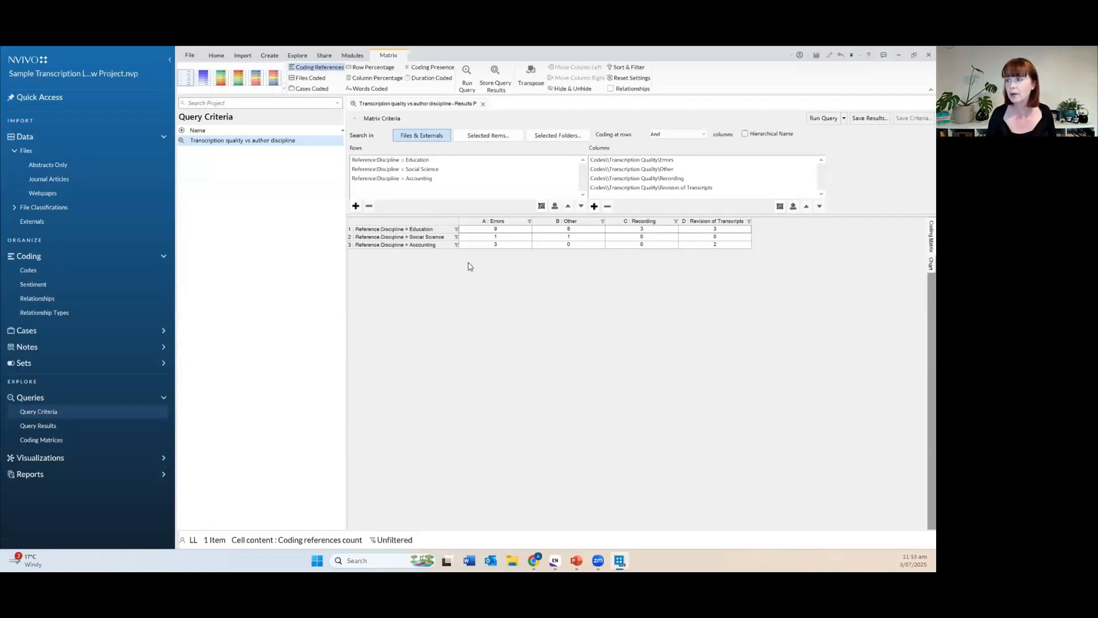
pyautogui.click(493, 231)
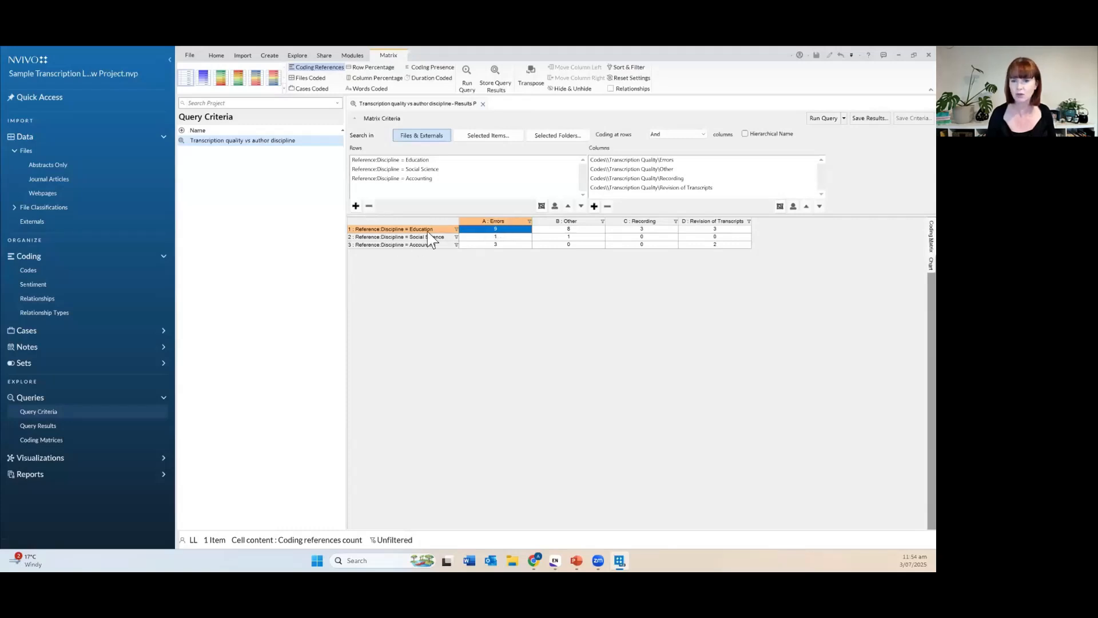
pyautogui.click(518, 246)
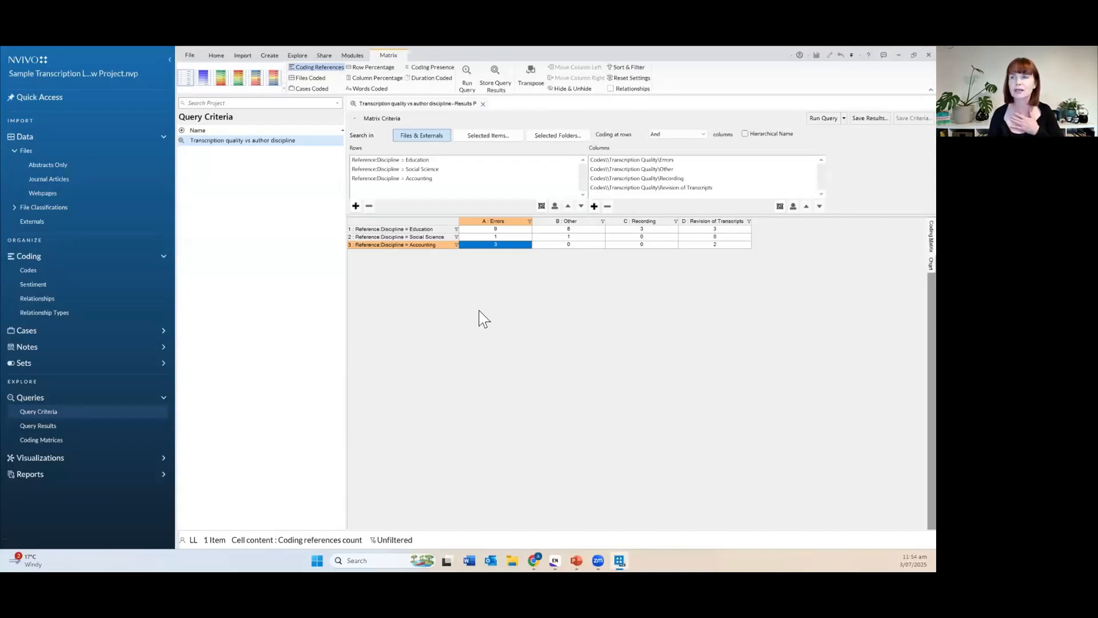
pyautogui.click(553, 286)
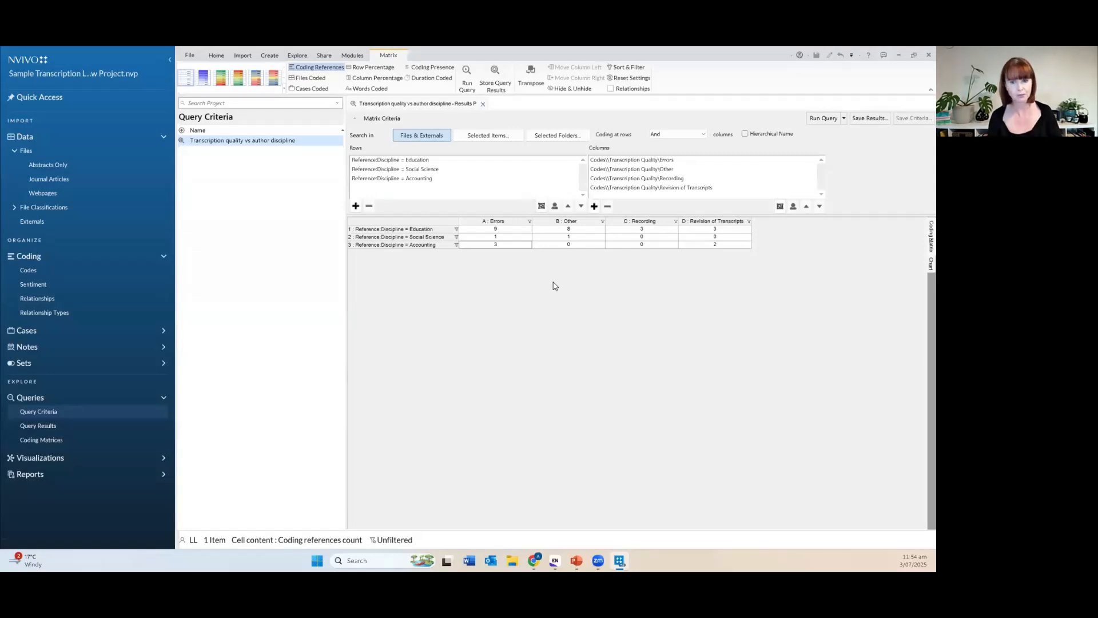
pyautogui.click(513, 230)
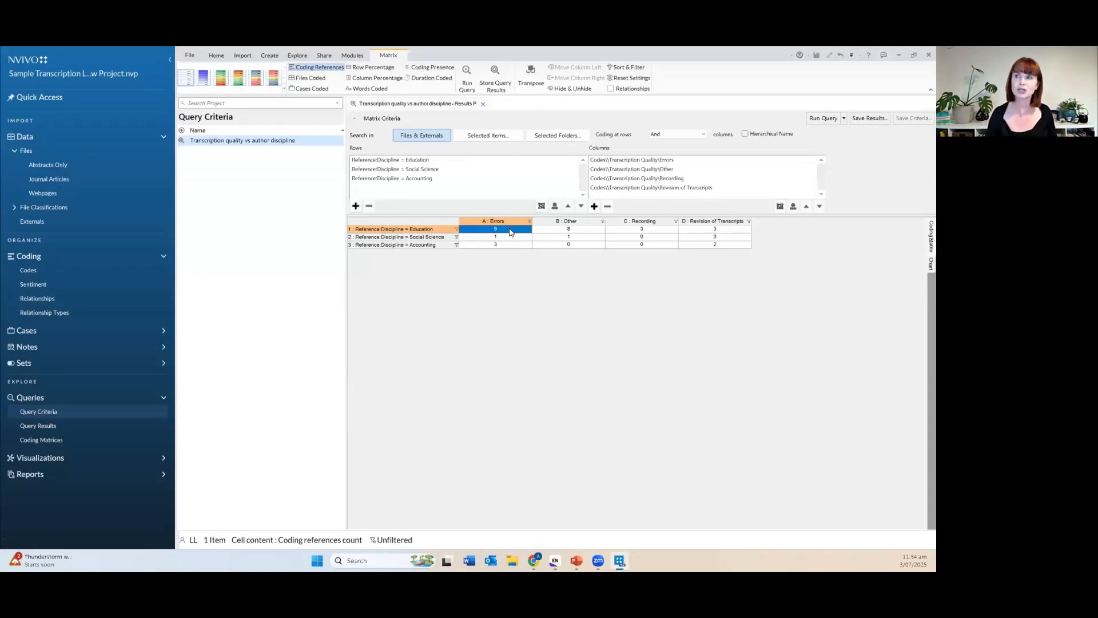
# Open the coded passages behind the Education–Errors and Accounting–Errors matrix cells.
pyautogui.doubleClick(511, 230)
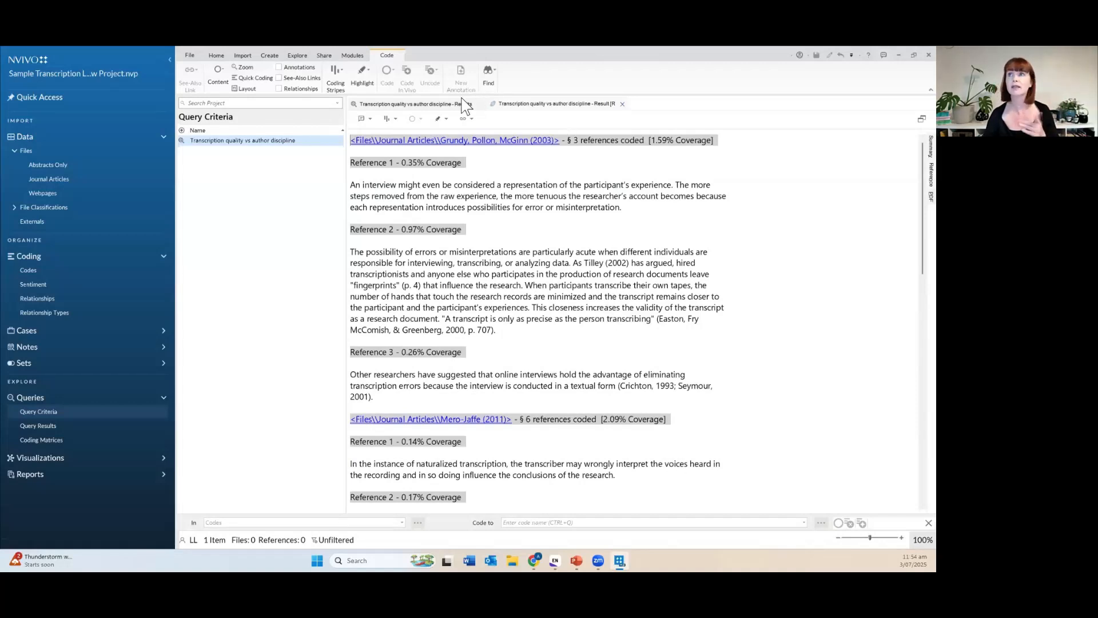
pyautogui.click(445, 100)
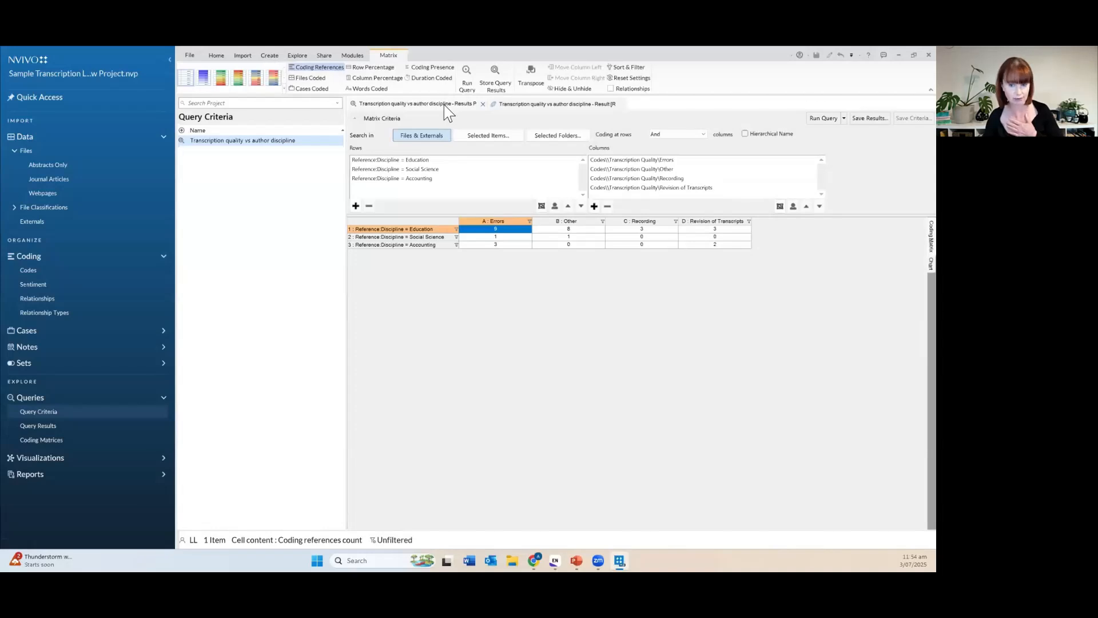
pyautogui.click(504, 245)
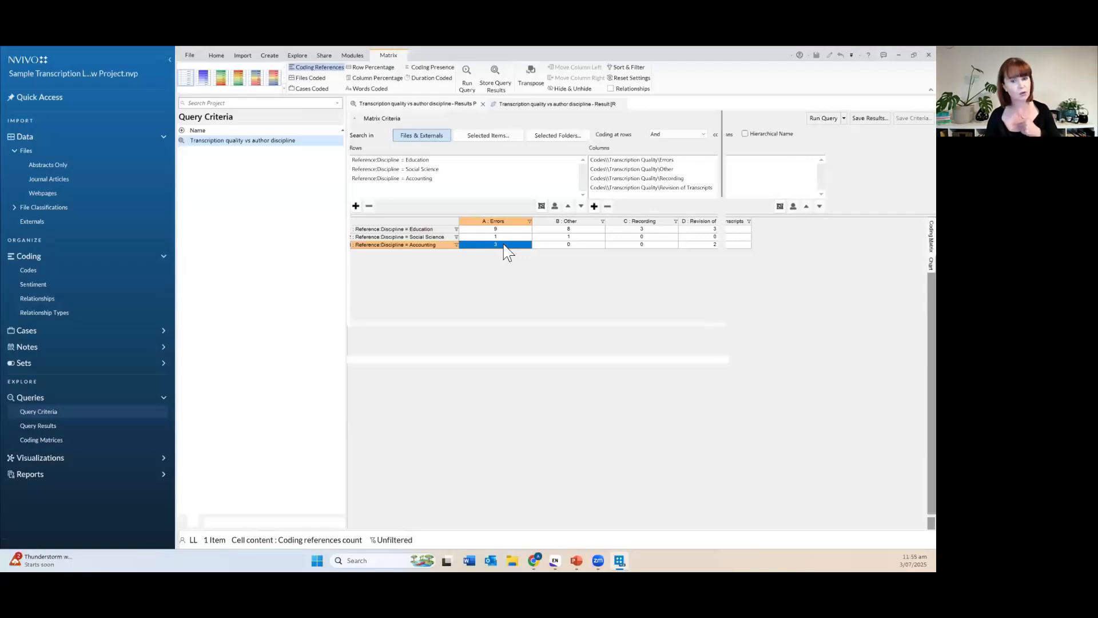
pyautogui.doubleClick(504, 245)
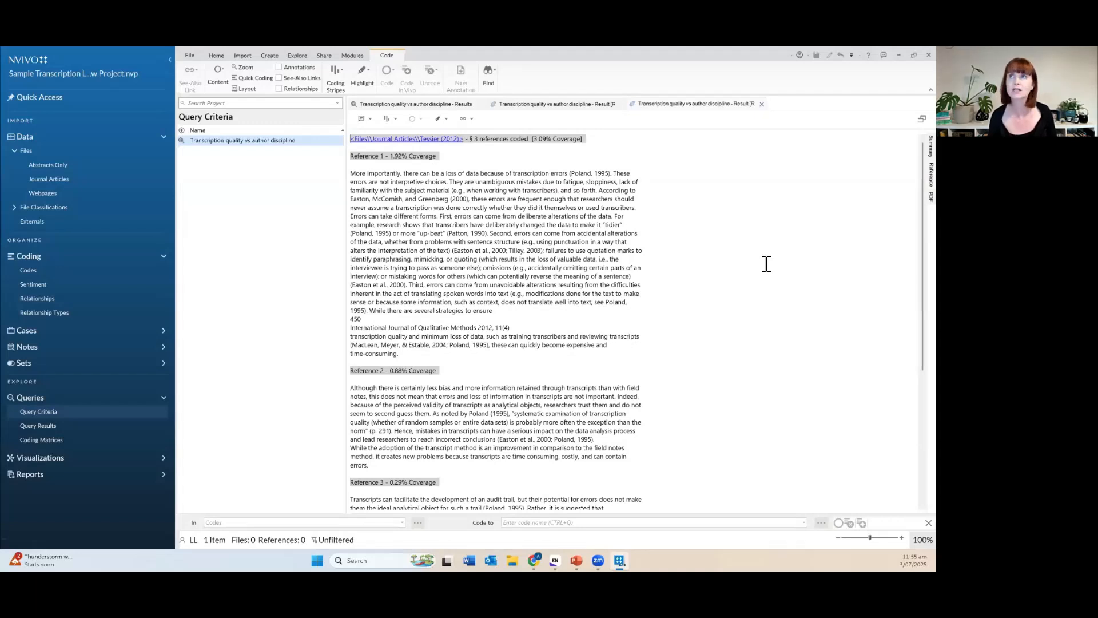
# Close the Accounting–Errors and matrix result tabs, keeping Education–Errors, and bring EndNote forward.
pyautogui.click(762, 104)
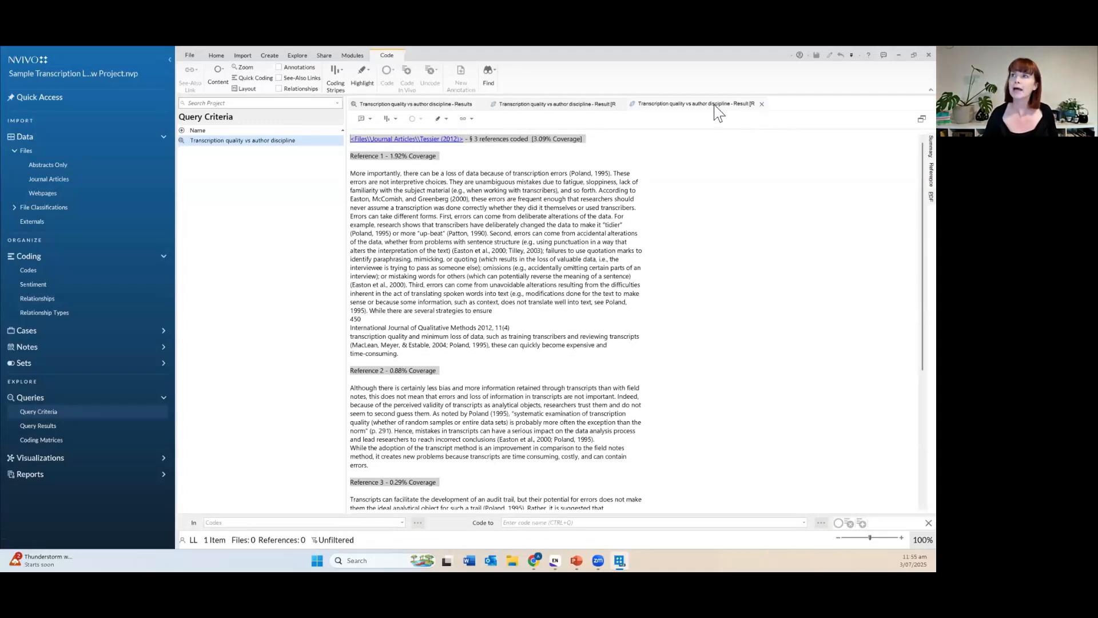
pyautogui.click(622, 104)
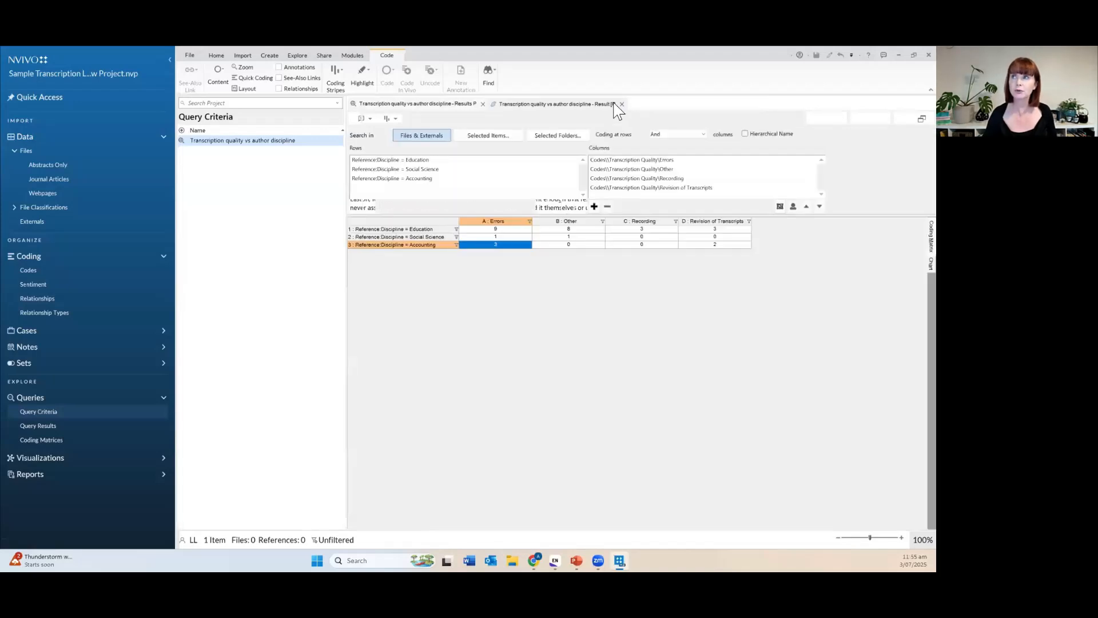
pyautogui.click(484, 104)
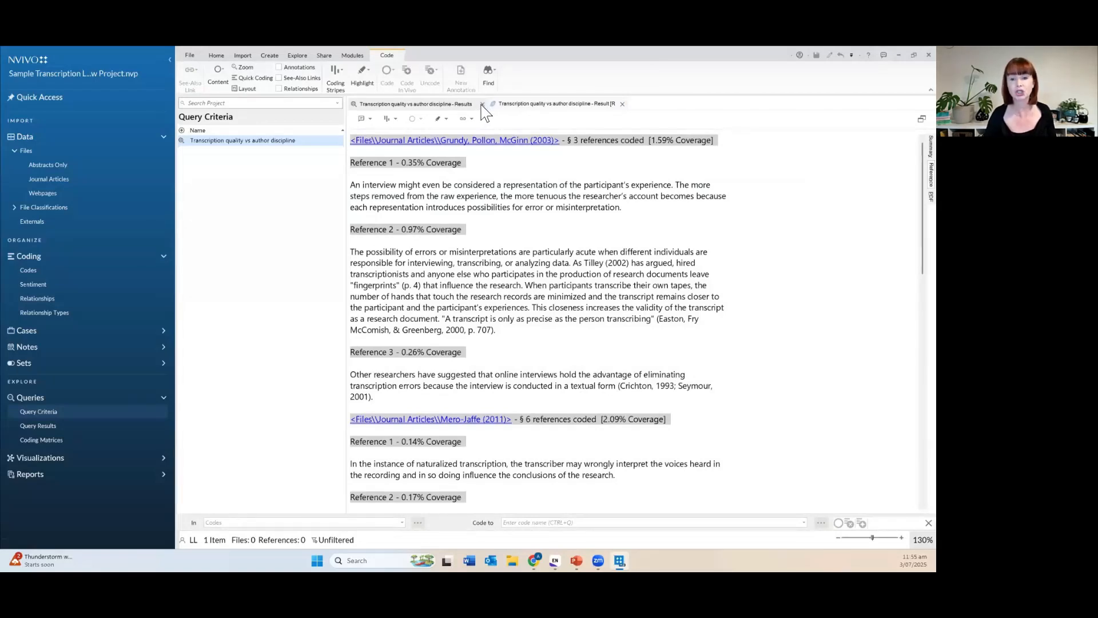
pyautogui.click(482, 104)
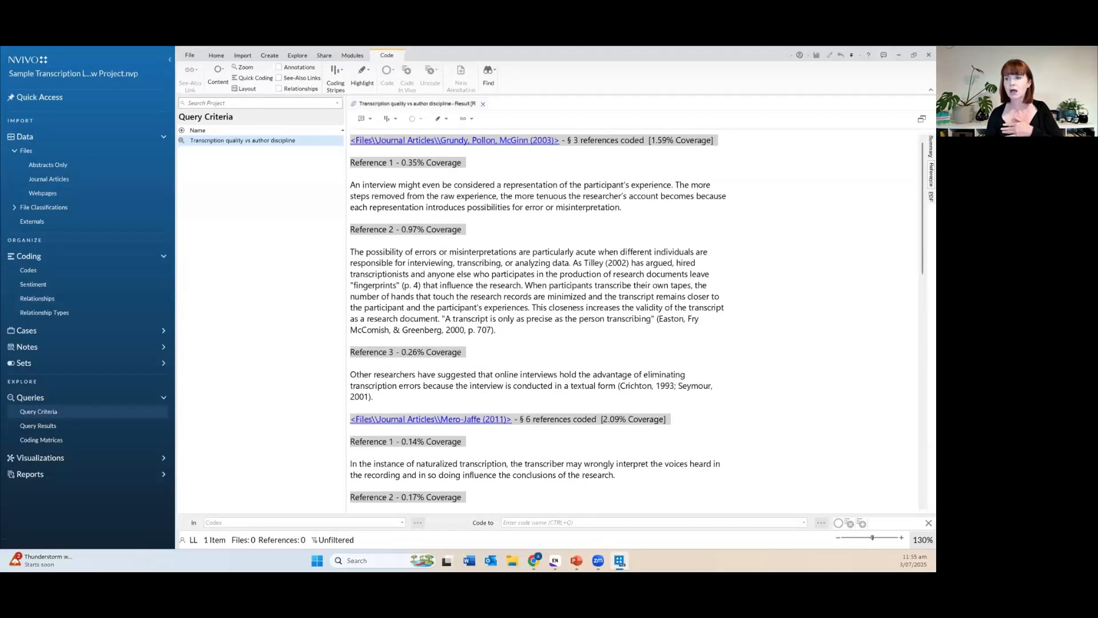
pyautogui.click(554, 561)
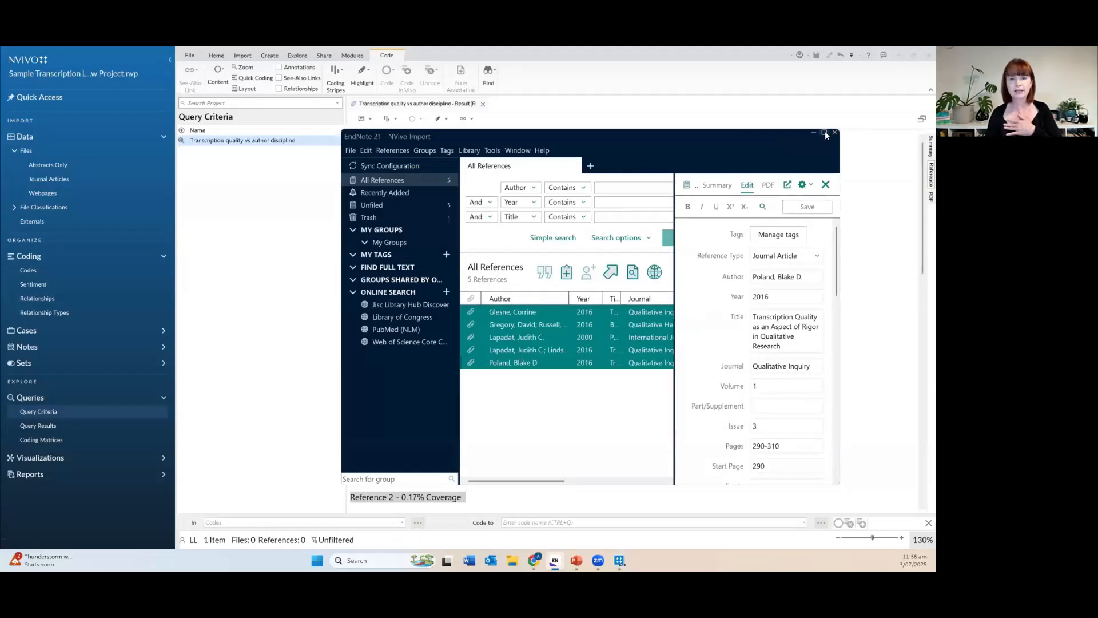
# Maximize the EndNote 21 window so all five NVivo Import references show in full.
pyautogui.click(824, 134)
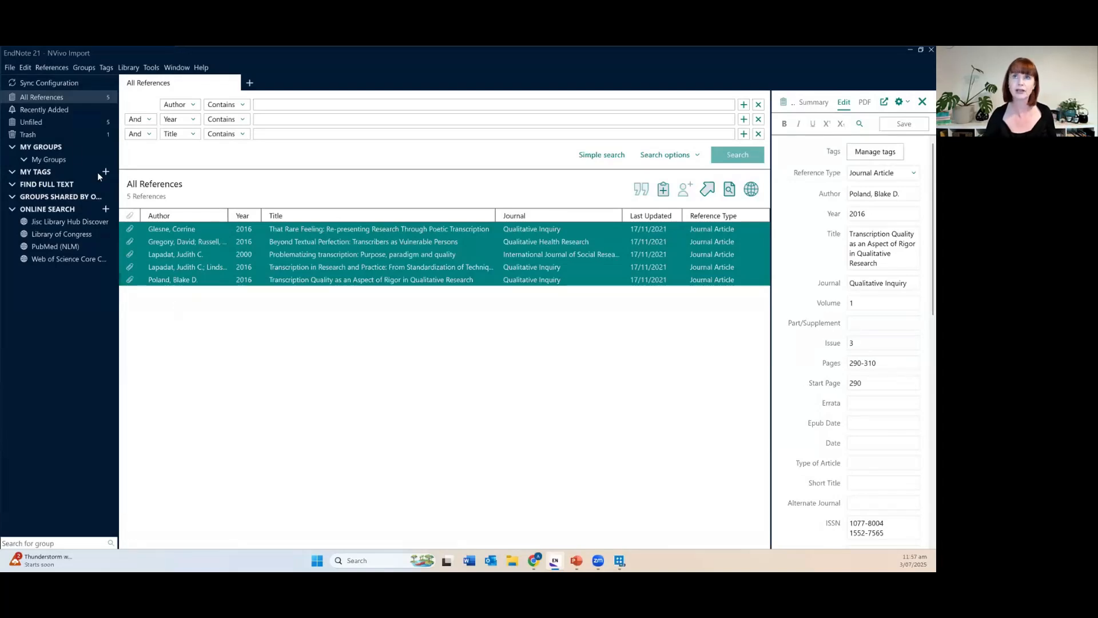
# Export the five references as the XML file 'NVivo Import' using RefMan (RIS) Export style.
pyautogui.click(9, 68)
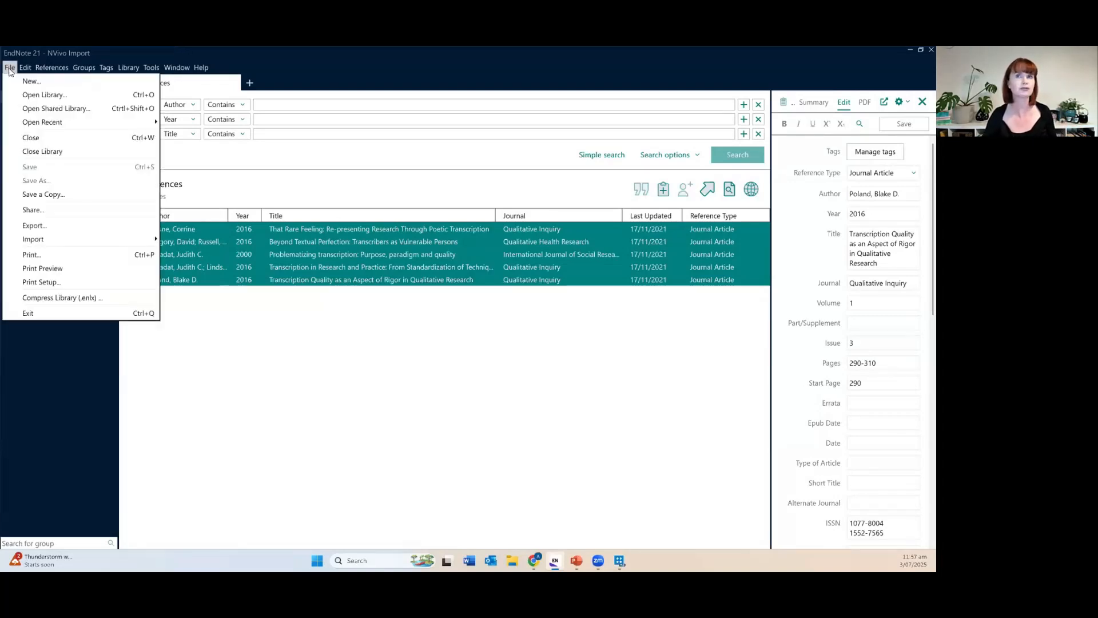
pyautogui.click(70, 227)
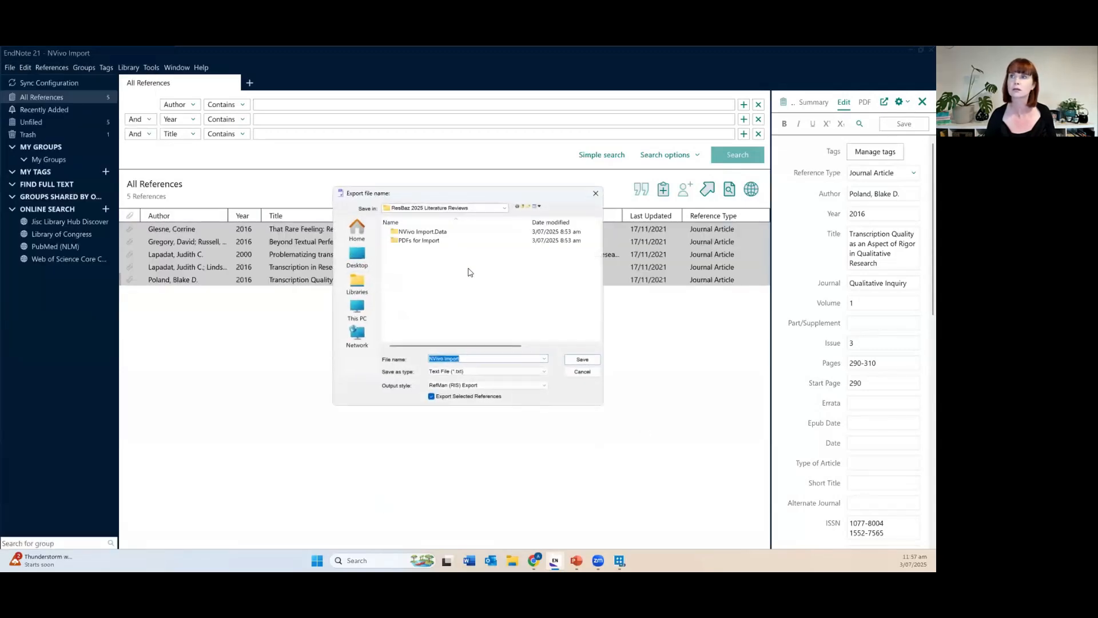
pyautogui.click(496, 373)
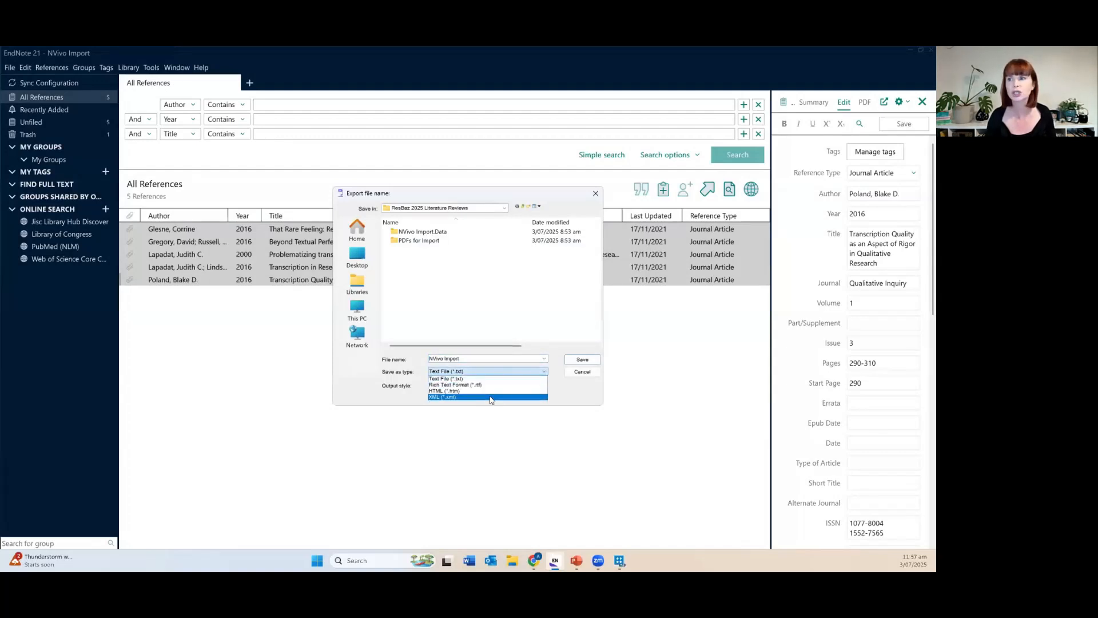
pyautogui.click(490, 396)
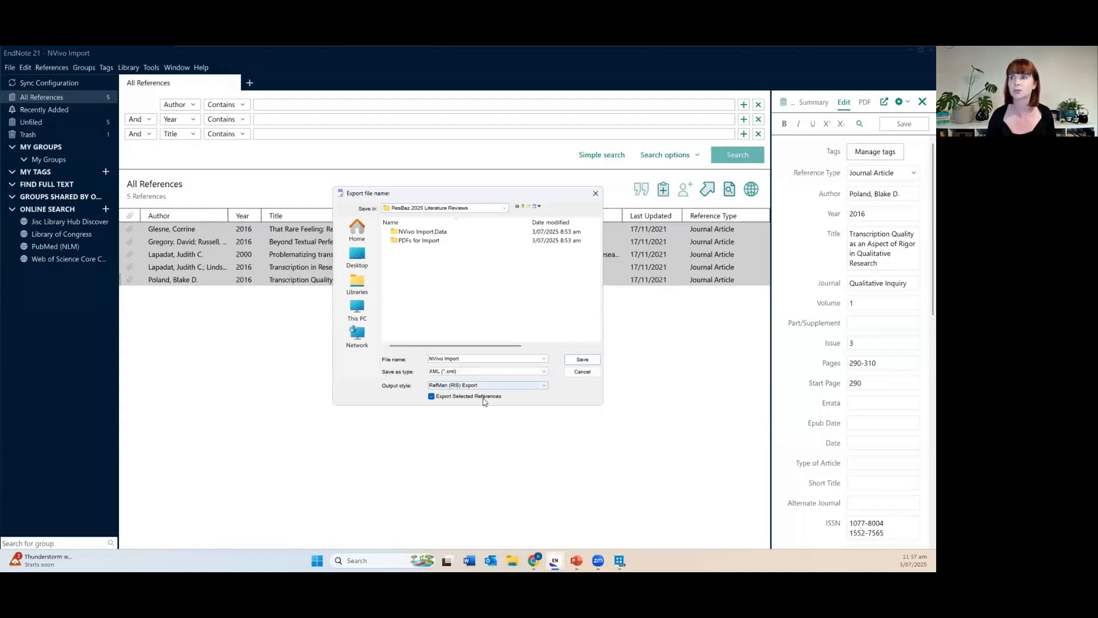
pyautogui.click(573, 363)
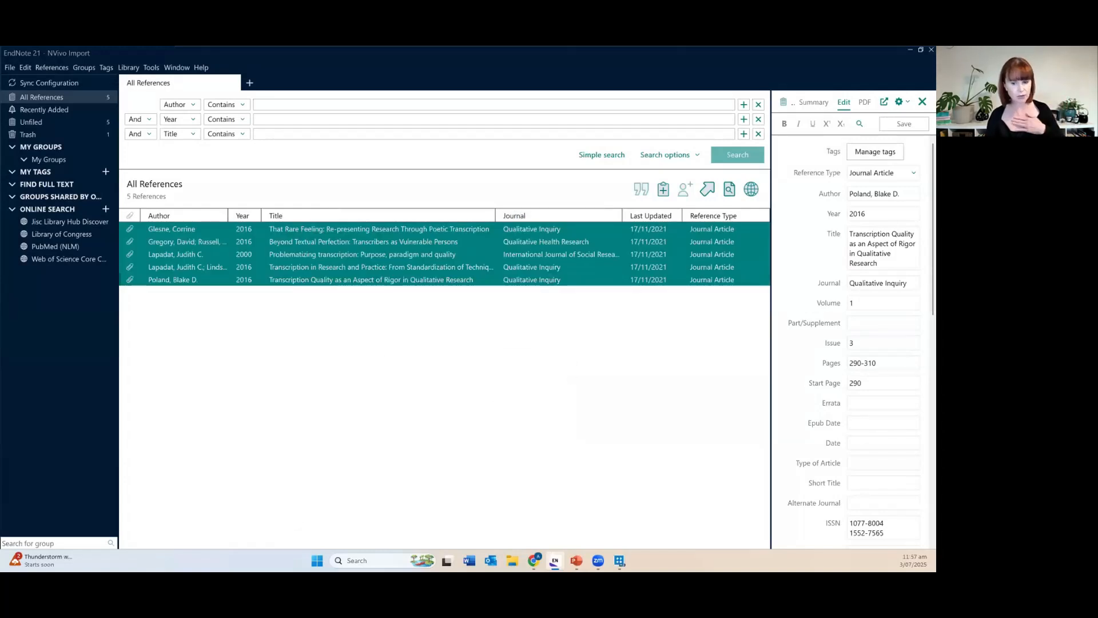
# In NVivo, show the empty Files list and choose Import from EndNote.
pyautogui.click(620, 561)
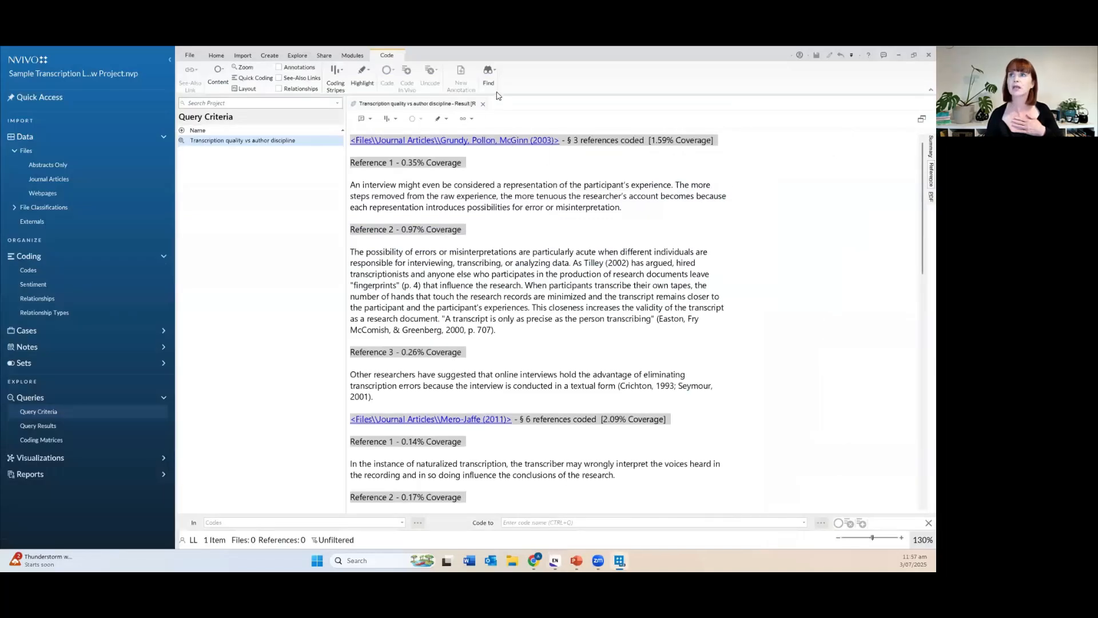
pyautogui.click(483, 104)
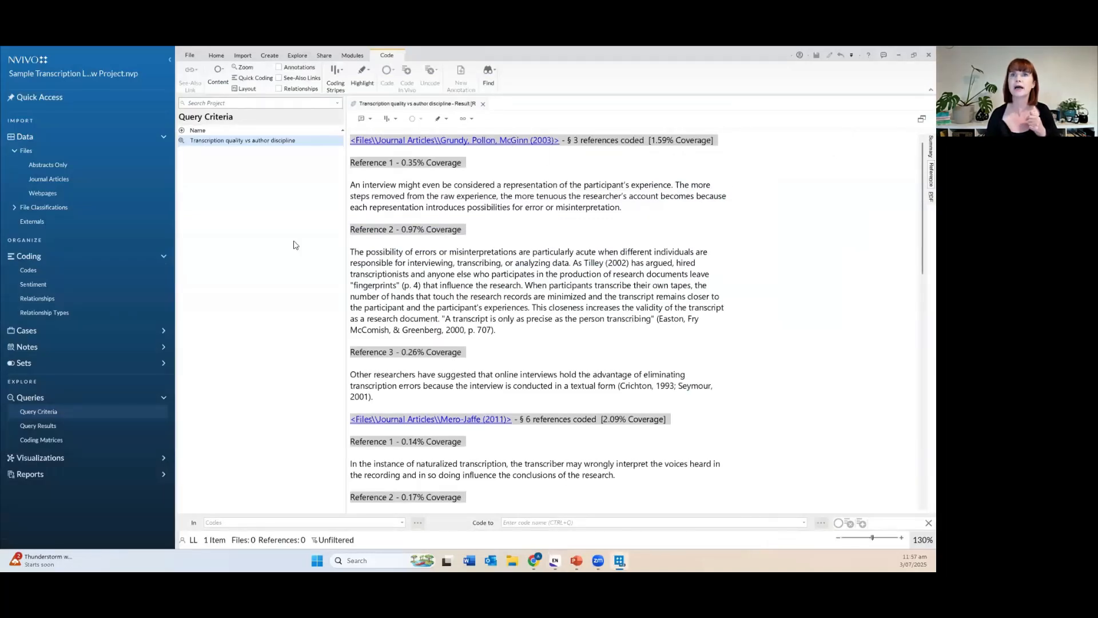
pyautogui.click(50, 151)
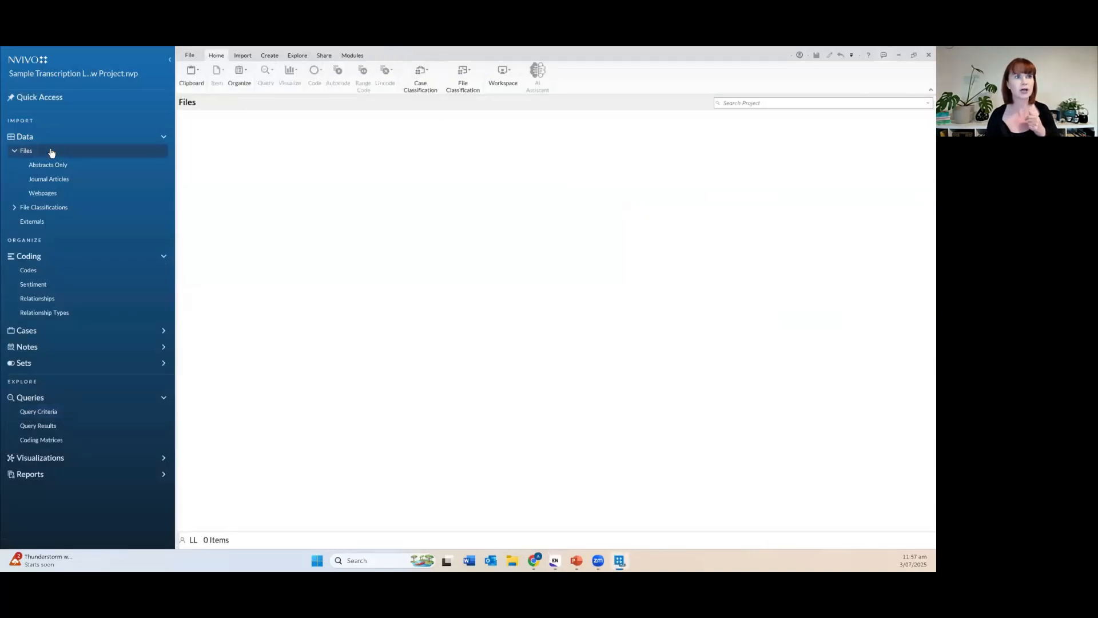
pyautogui.click(587, 521)
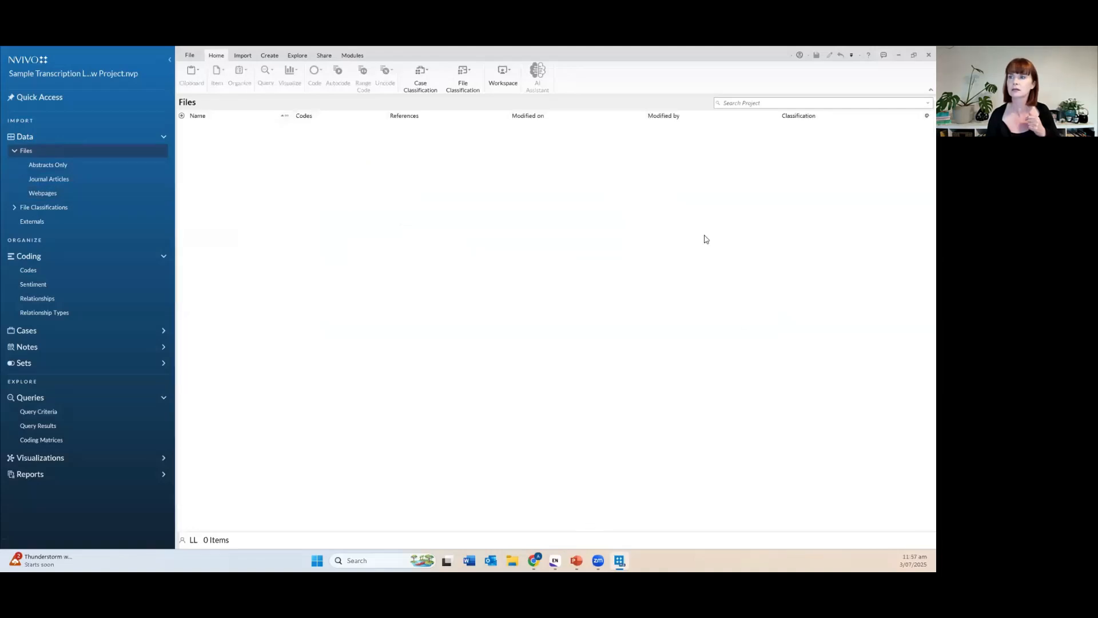
pyautogui.rightClick(476, 280)
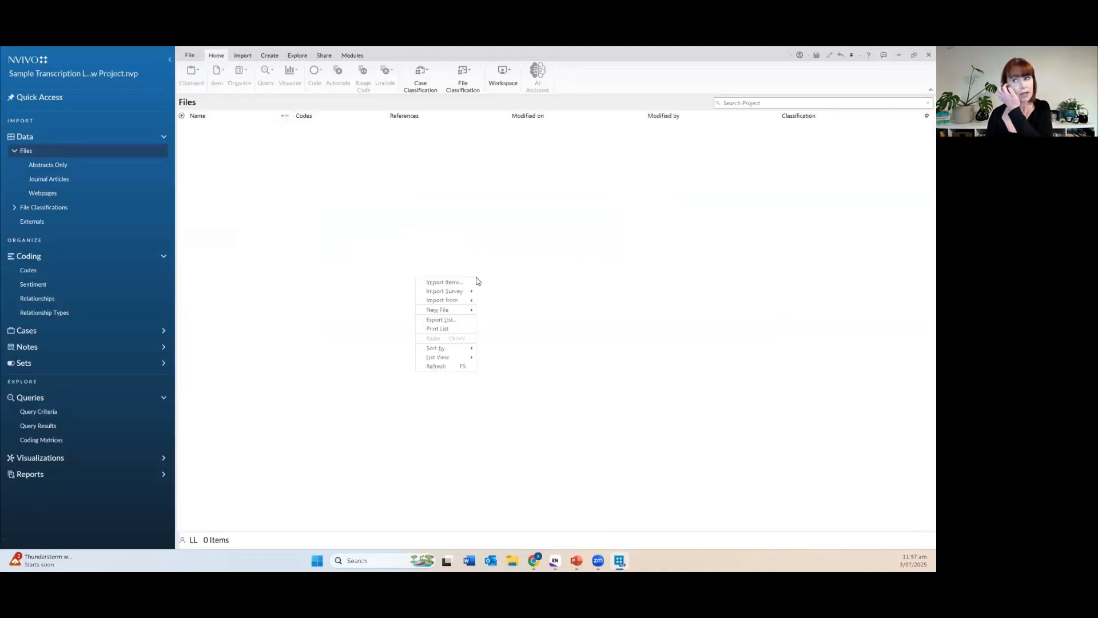
pyautogui.moveTo(462, 304)
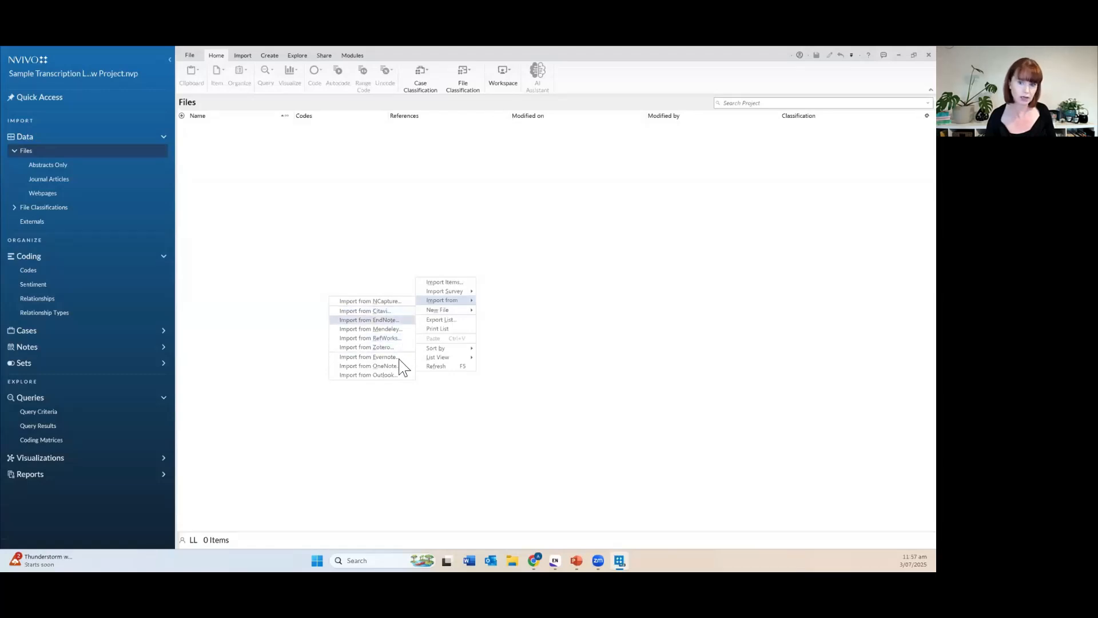
pyautogui.click(403, 322)
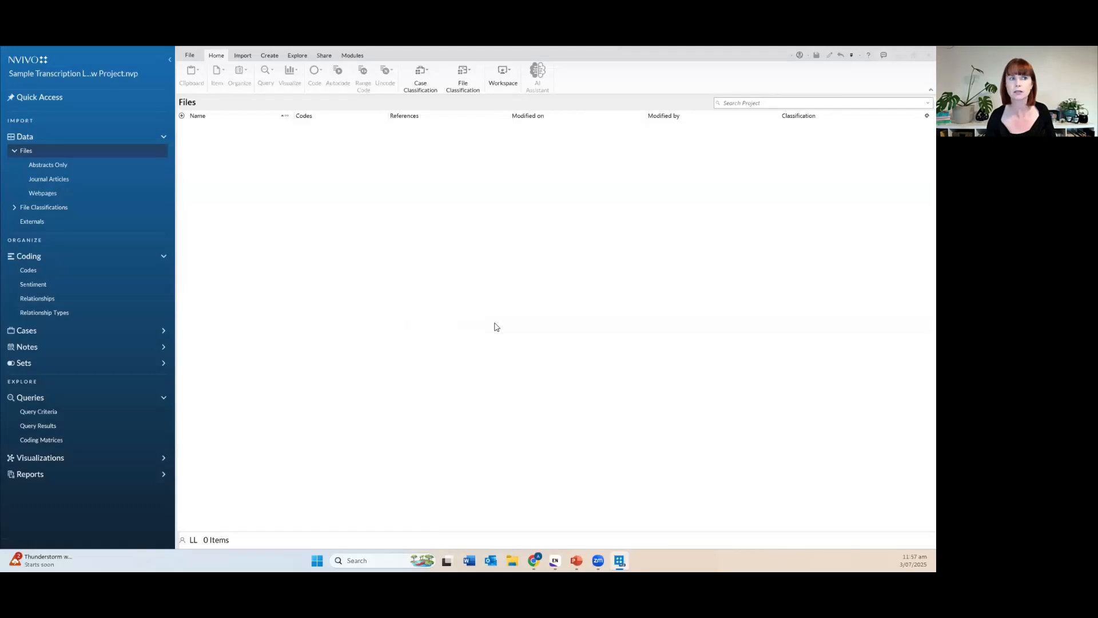
# Import NVivo Import.xml with files named by Author and Year, then open the first imported article.
pyautogui.doubleClick(139, 147)
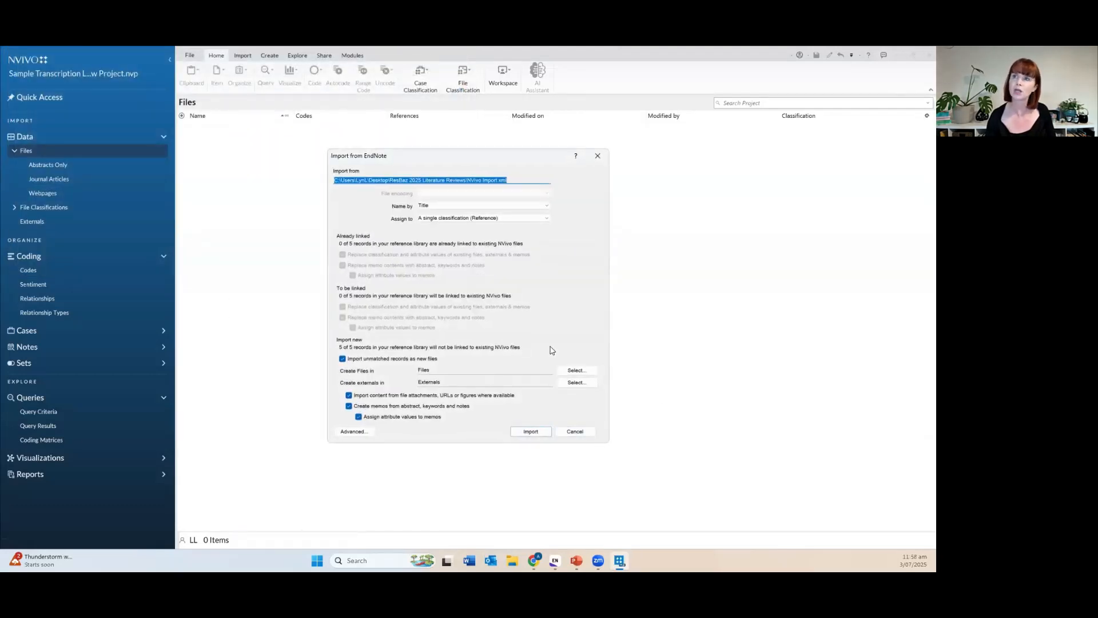
pyautogui.click(460, 206)
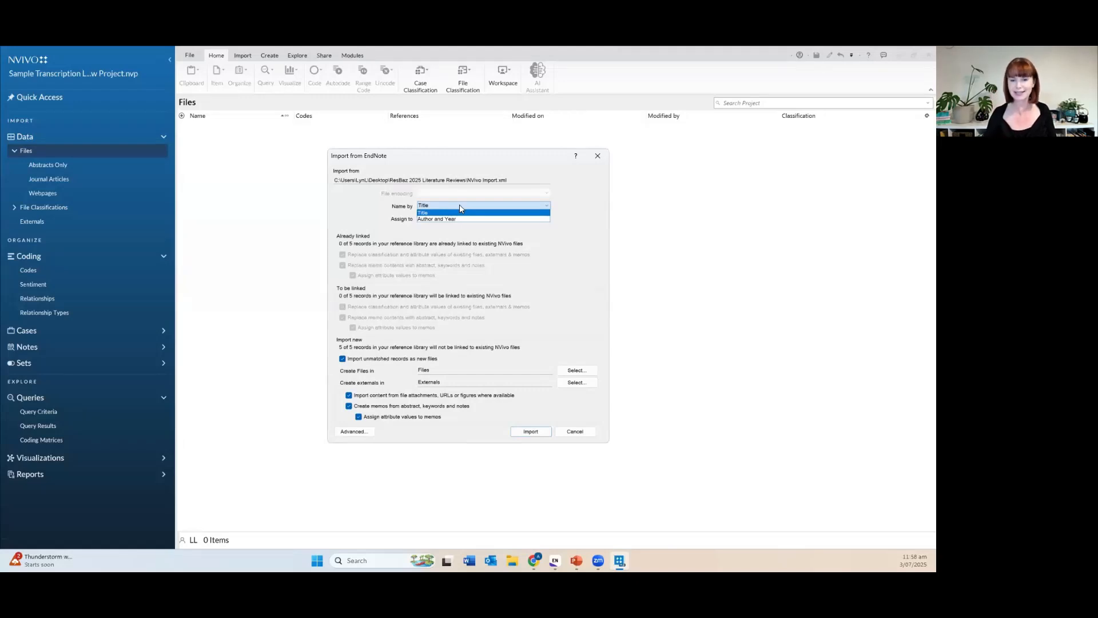
pyautogui.click(583, 256)
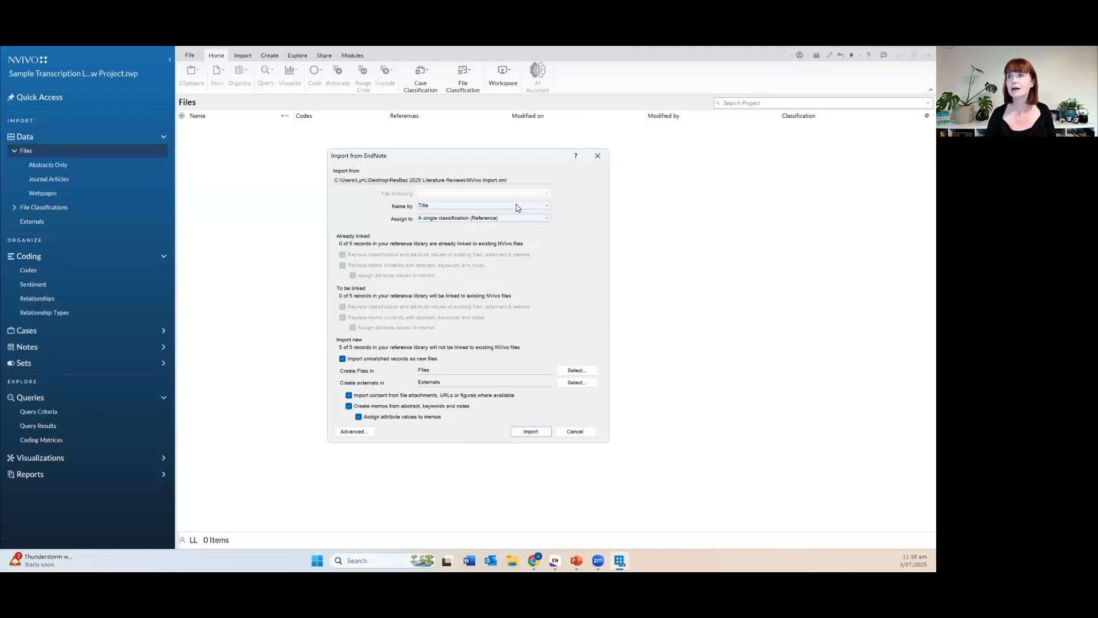
pyautogui.click(516, 208)
pyautogui.click(515, 218)
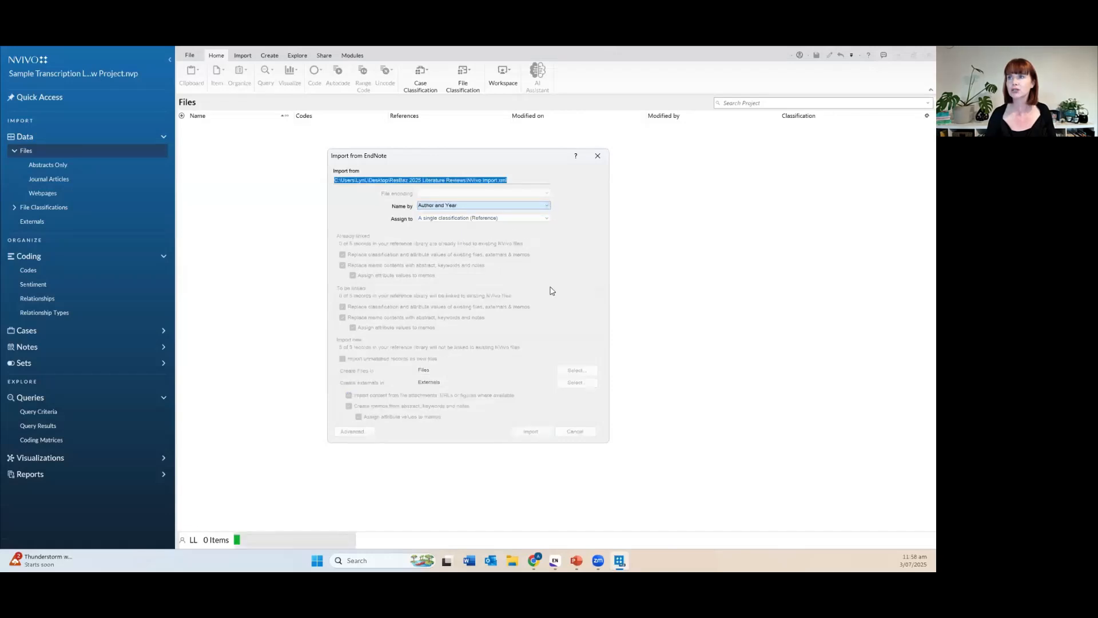
pyautogui.click(530, 432)
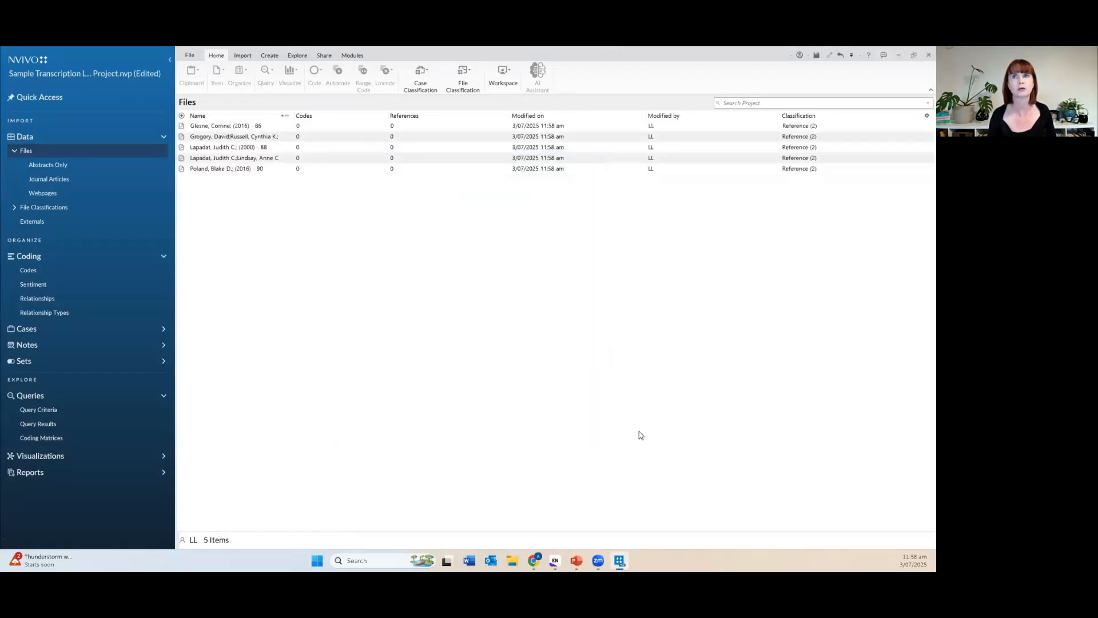
pyautogui.moveTo(289, 116); pyautogui.dragTo(355, 116)
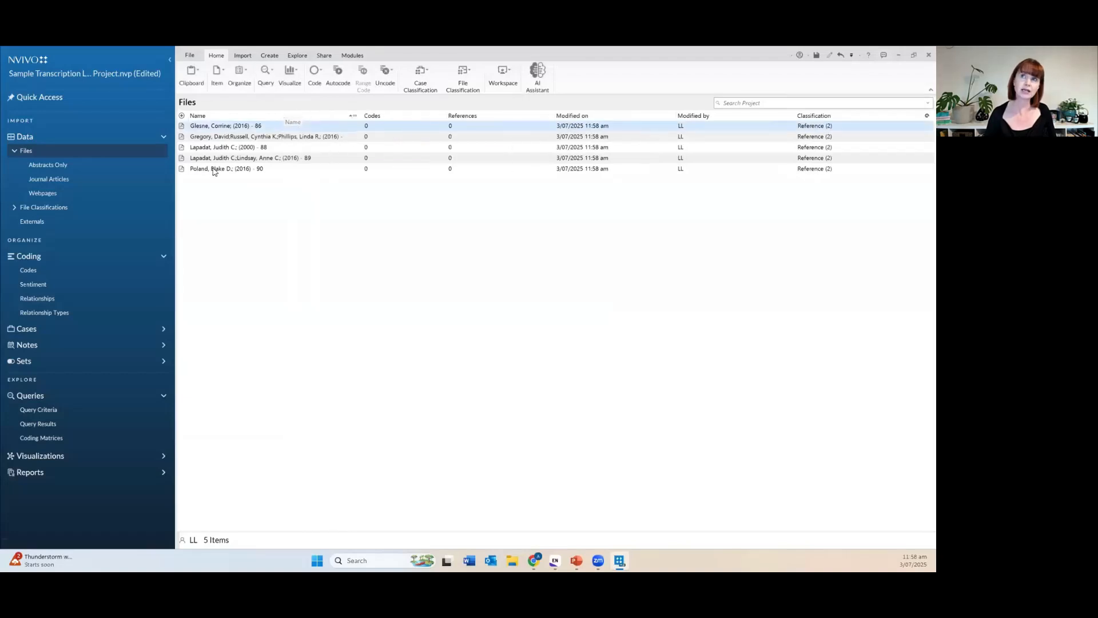
pyautogui.doubleClick(182, 127)
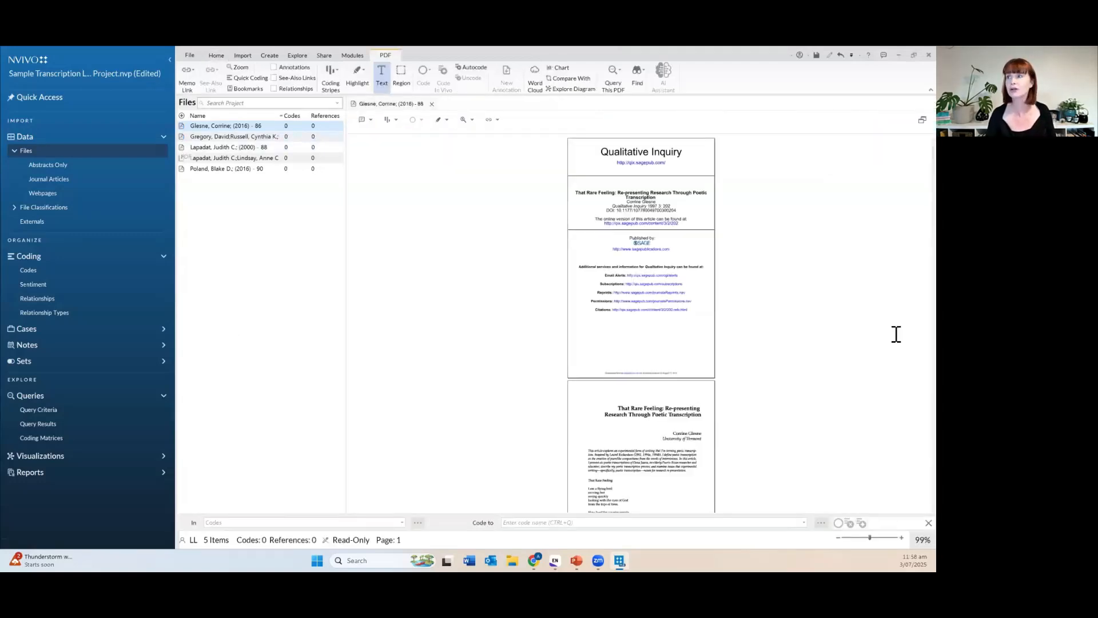
# Enlarge the first article's PDF to 245%, scroll its pages, then select Reference (2) in File Classifications.
pyautogui.click(884, 538)
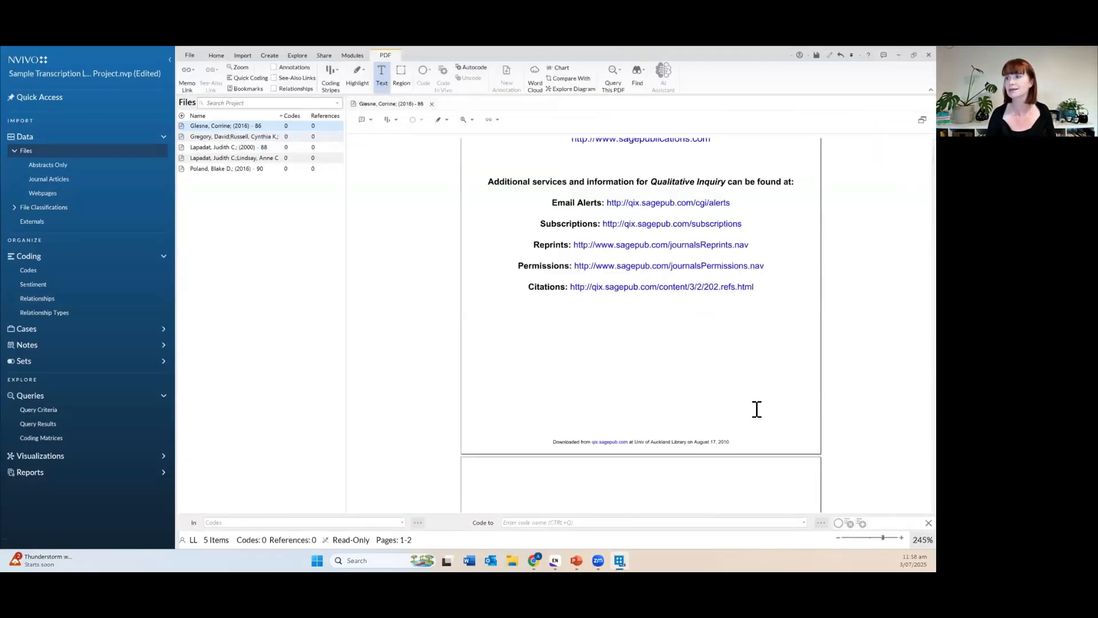
pyautogui.scroll(-5, 755, 408)
pyautogui.scroll(-15, 755, 408)
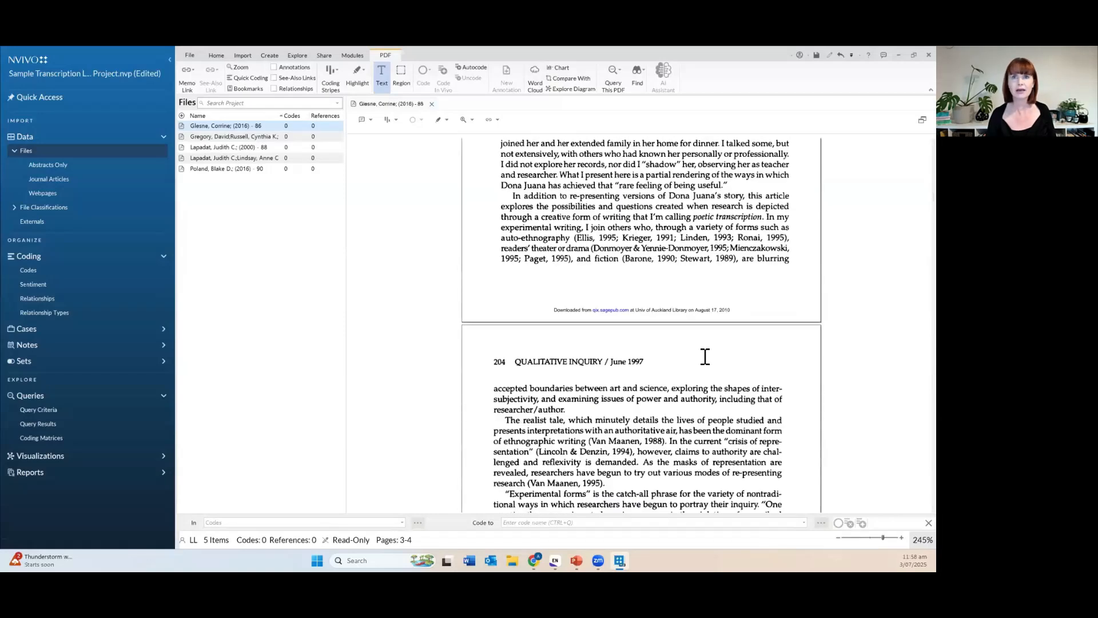
pyautogui.click(47, 209)
pyautogui.click(212, 152)
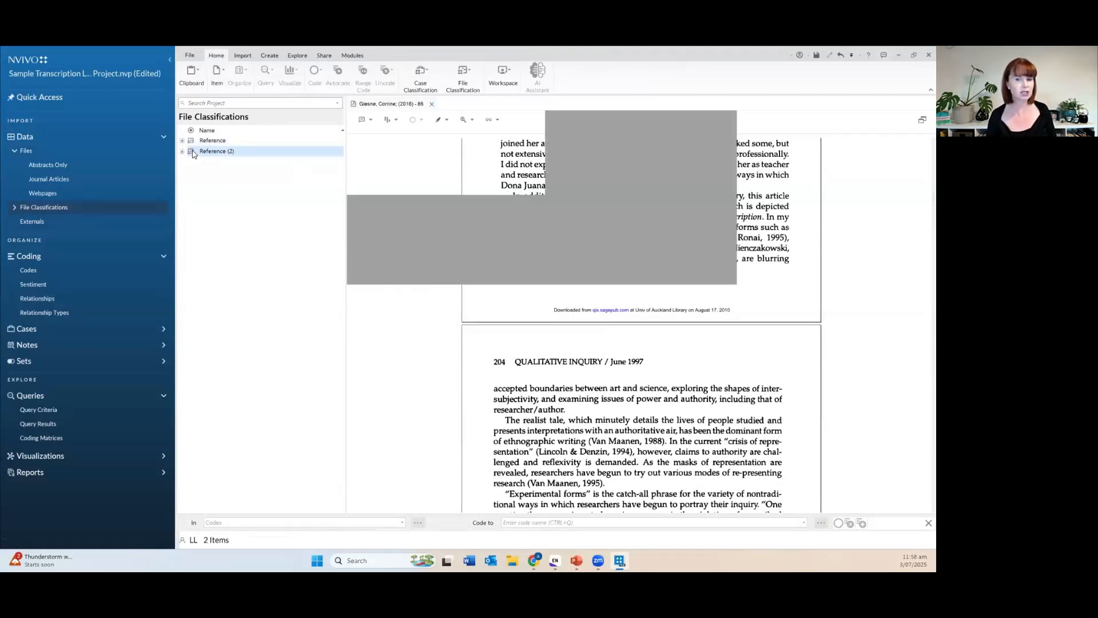
# Open the Reference (2) sheet and scroll across its type, author, year and title columns.
pyautogui.doubleClick(194, 154)
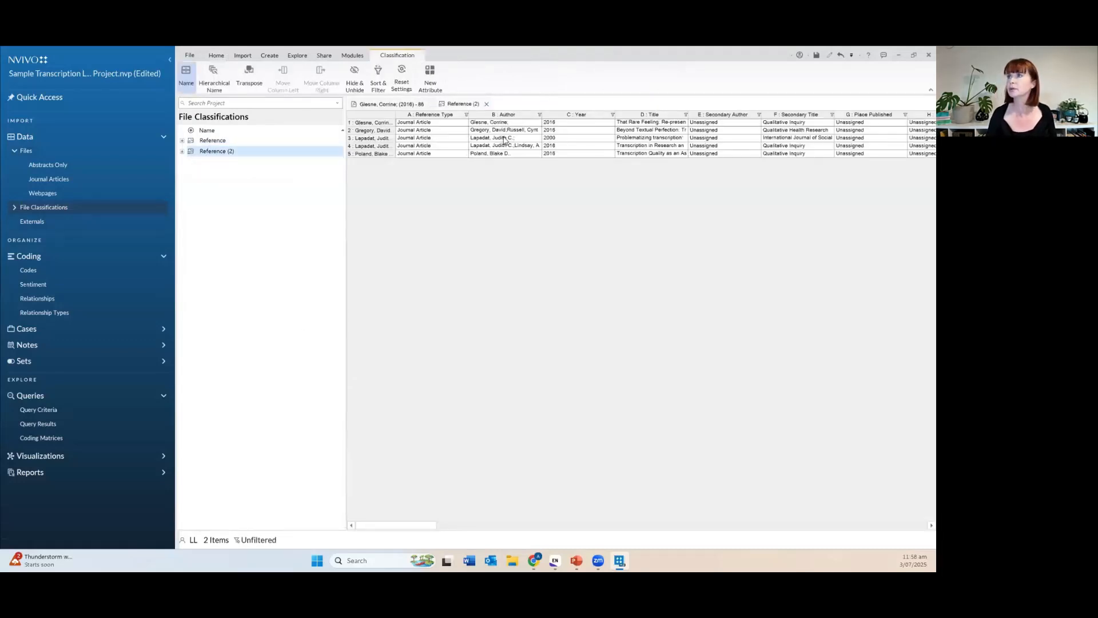
pyautogui.moveTo(413, 525)
pyautogui.mouseDown()
pyautogui.moveTo(547, 526)
pyautogui.moveTo(402, 523)
pyautogui.mouseUp()
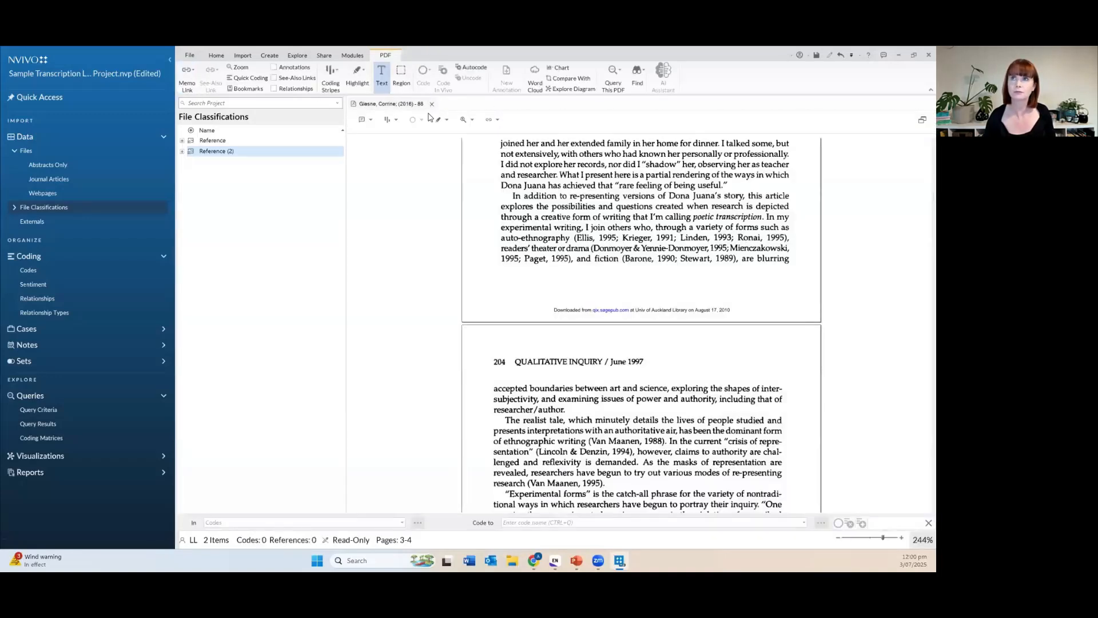
# Close the open article tab and list the six files in Journal Articles.
pyautogui.click(432, 105)
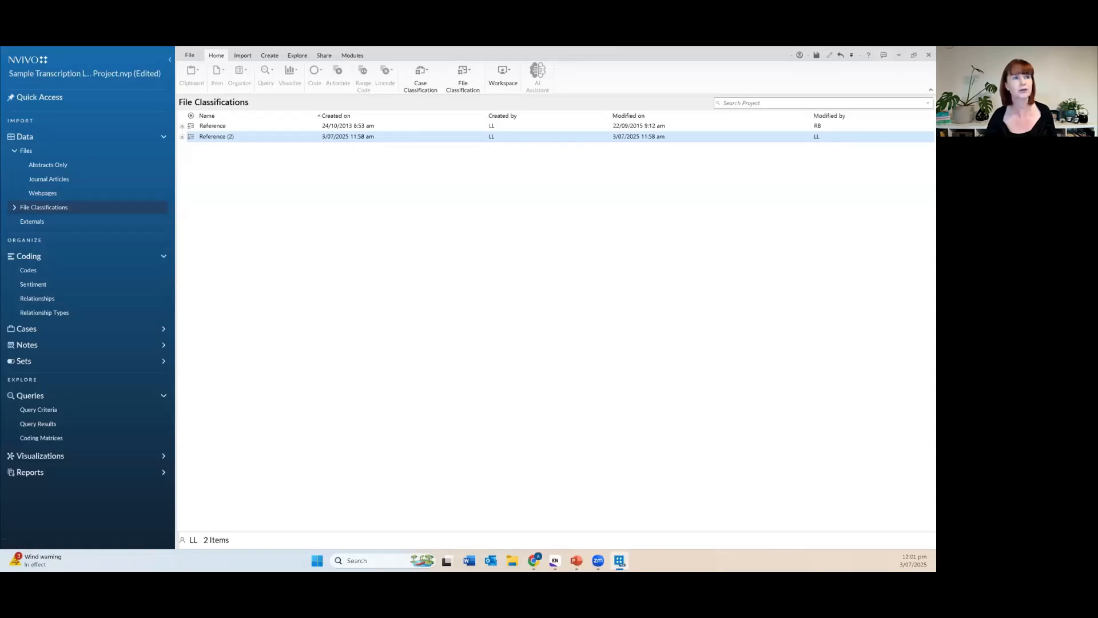
pyautogui.click(109, 180)
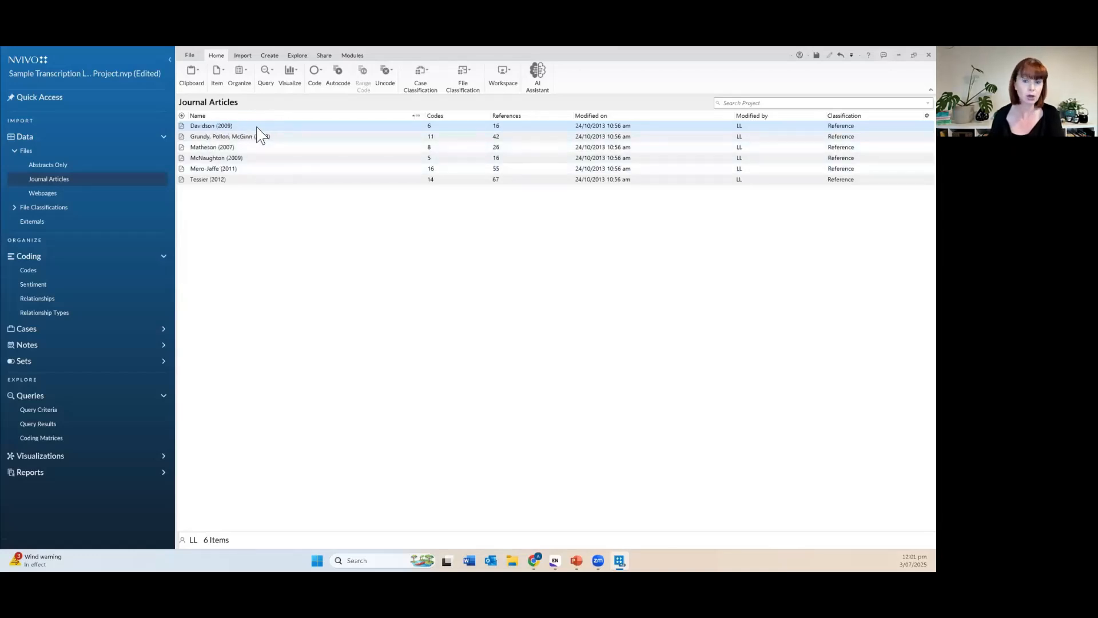
# Link a new memo named 'Memo about Davidson (2009)' to the Davidson (2009) article.
pyautogui.rightClick(299, 130)
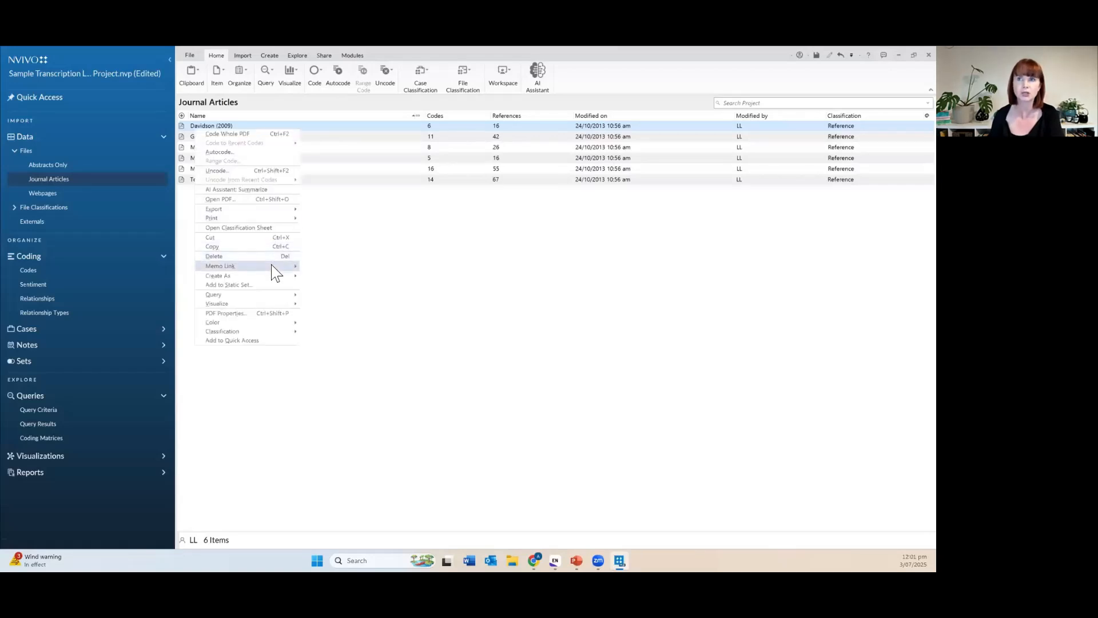
pyautogui.moveTo(262, 266)
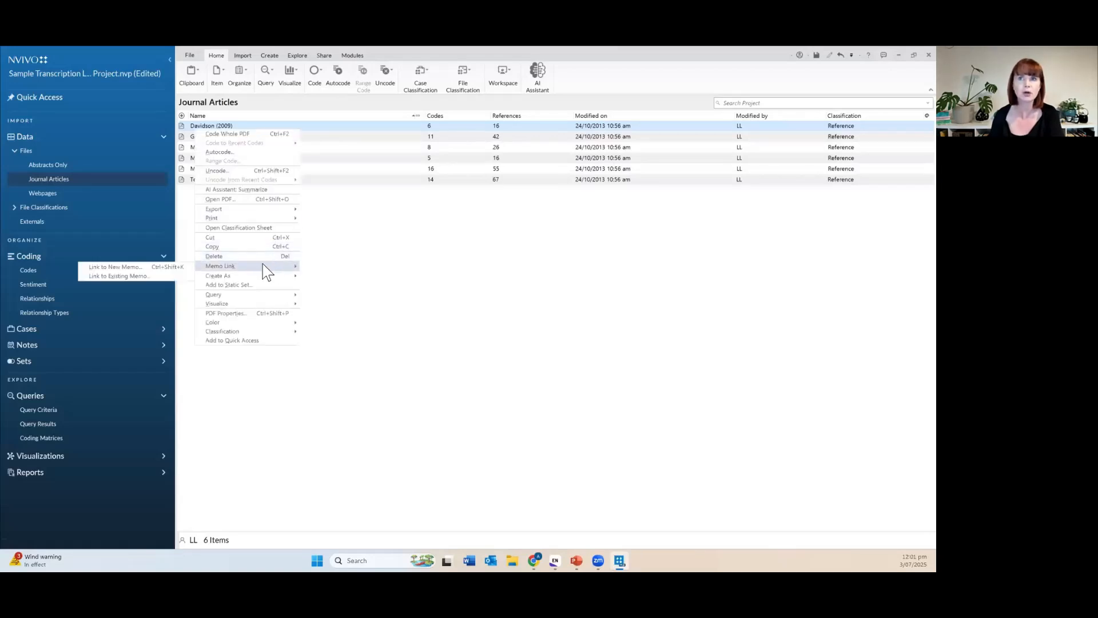
pyautogui.click(184, 265)
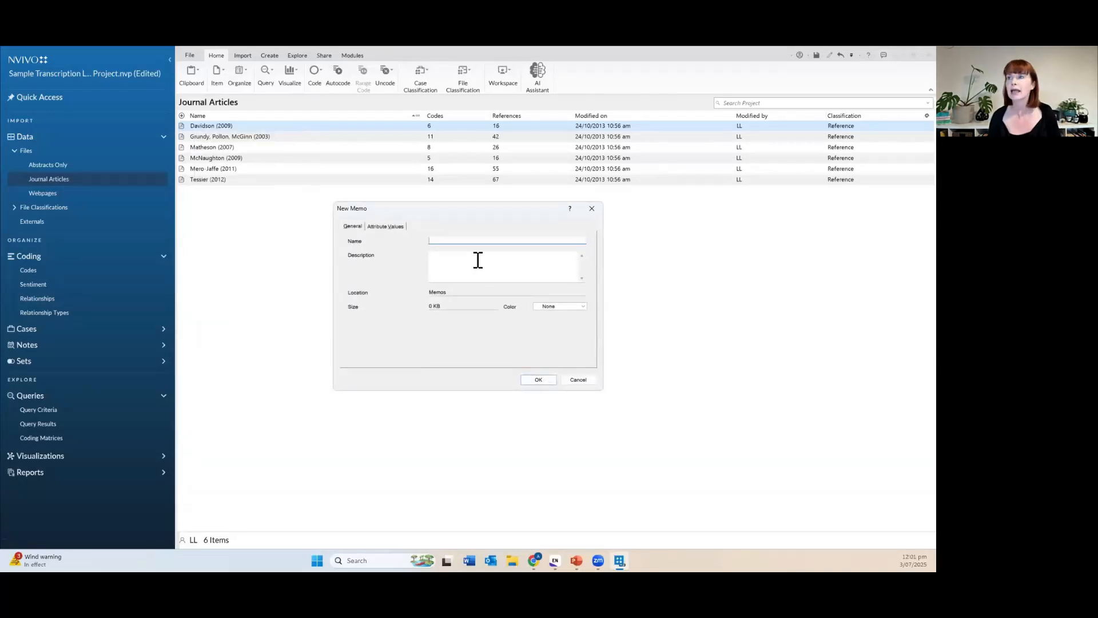
pyautogui.write('Memo')
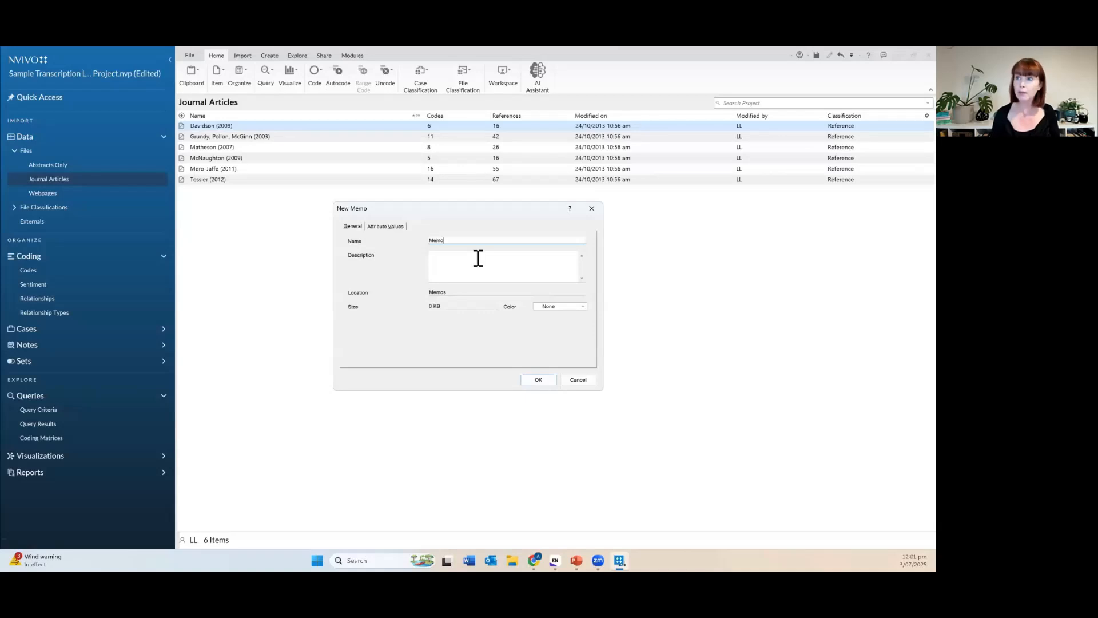
pyautogui.write(' about Davidson (2009)')
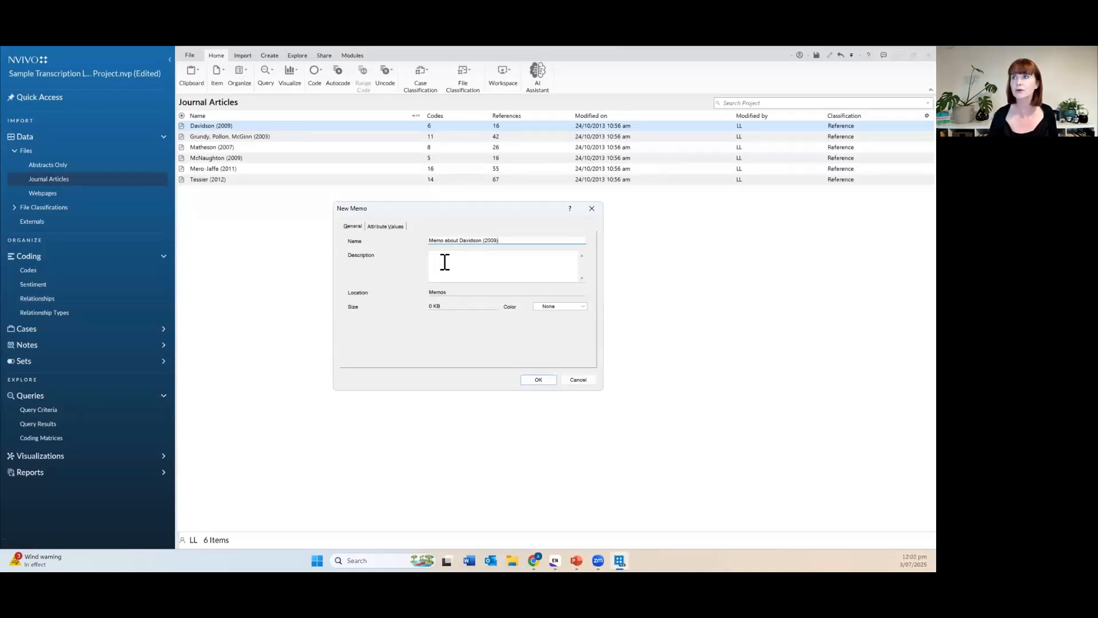
pyautogui.click(539, 380)
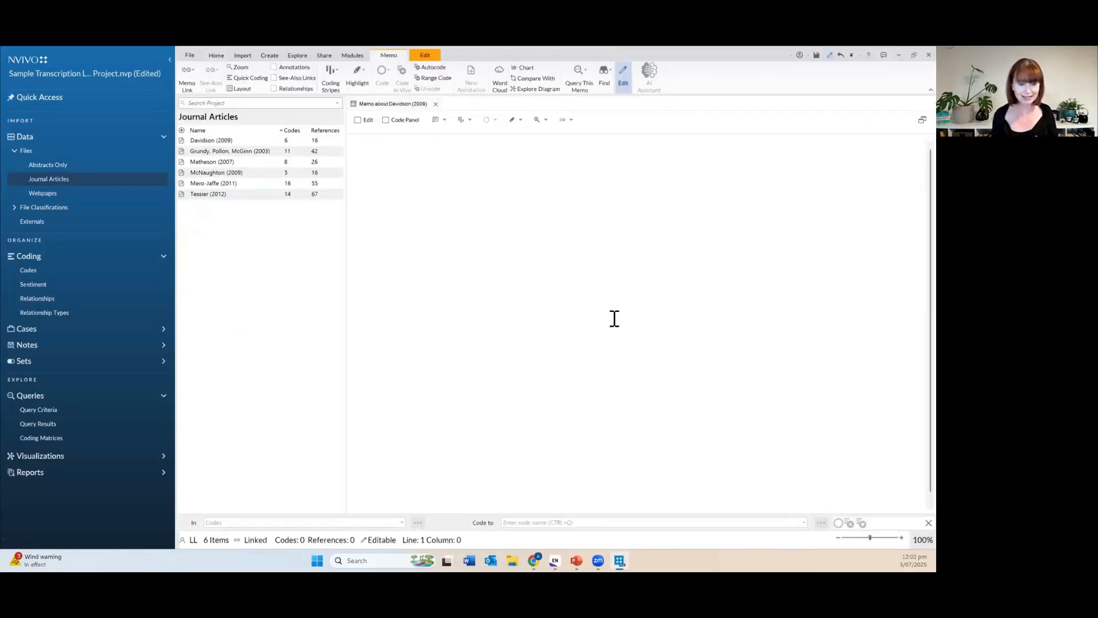
# Close the Davidson memo and select Davidson (2009) in the Journal Articles list.
pyautogui.click(436, 106)
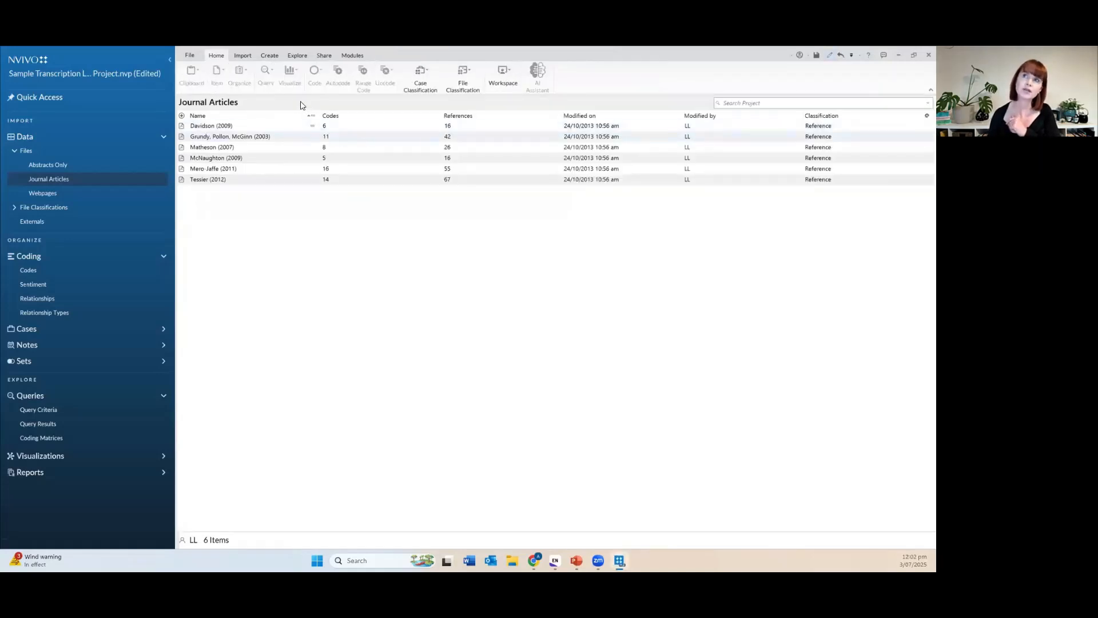
pyautogui.click(323, 135)
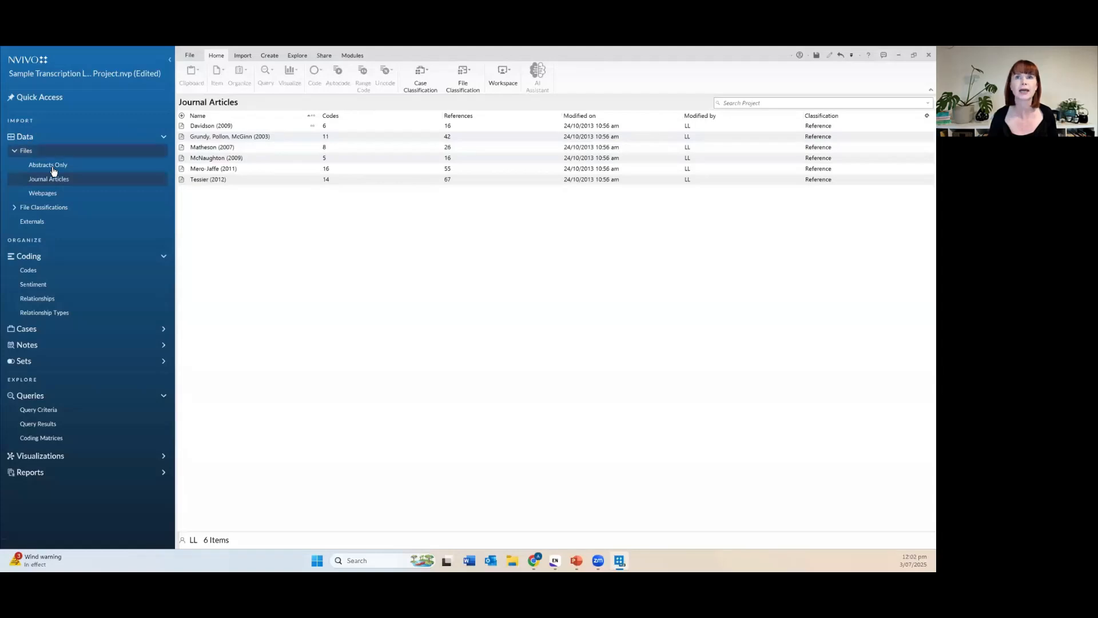
pyautogui.click(59, 183)
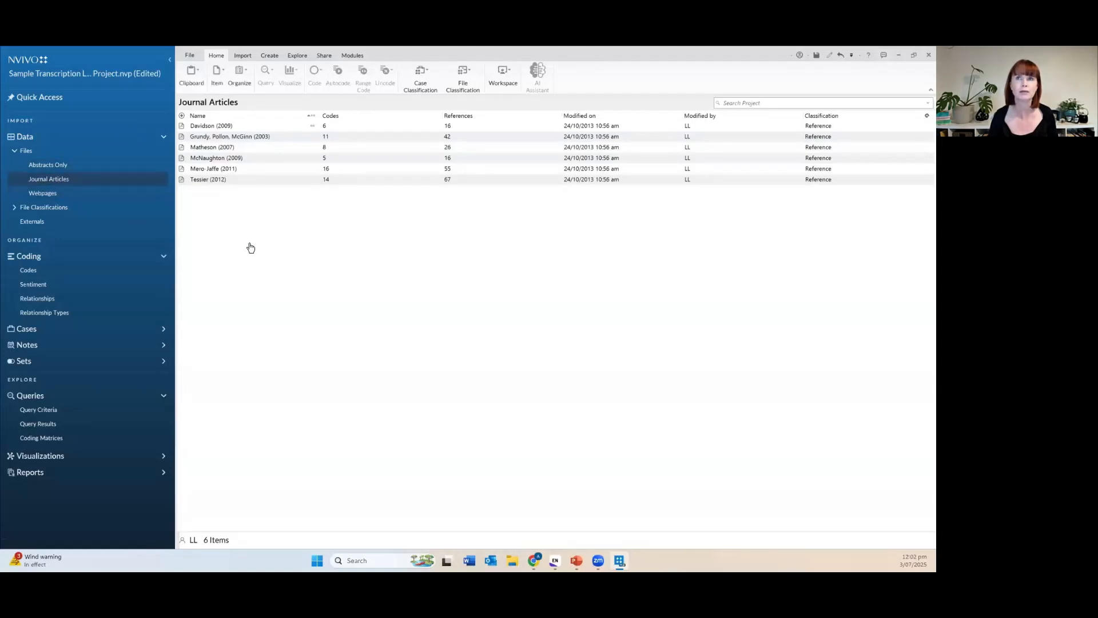
pyautogui.click(184, 127)
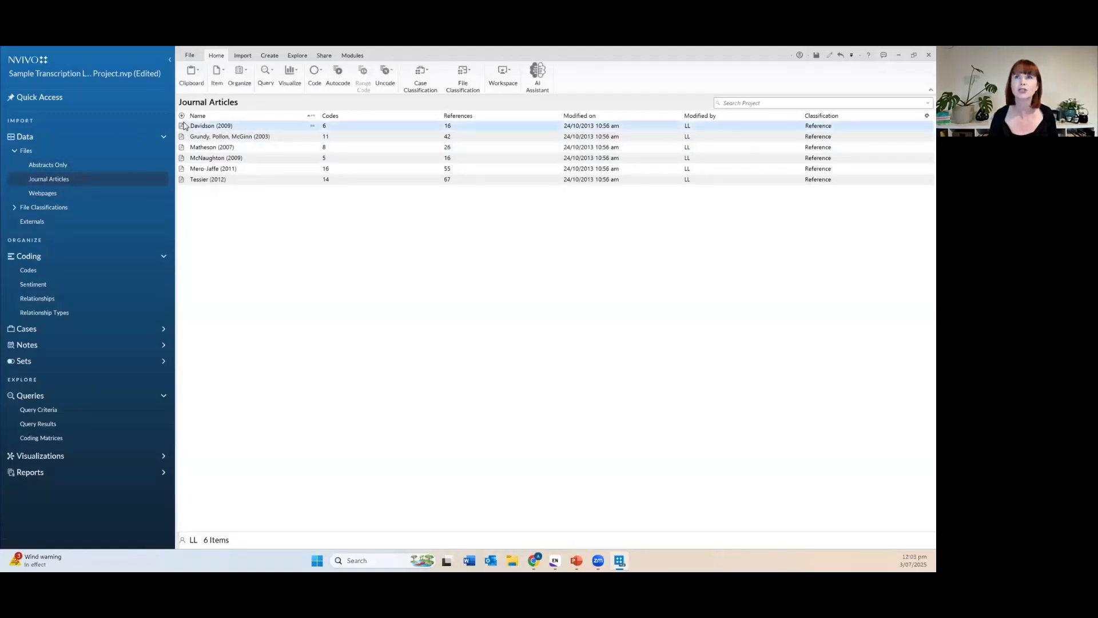
# Open the Davidson (2009) PDF and scroll to its Introduction page.
pyautogui.doubleClick(183, 129)
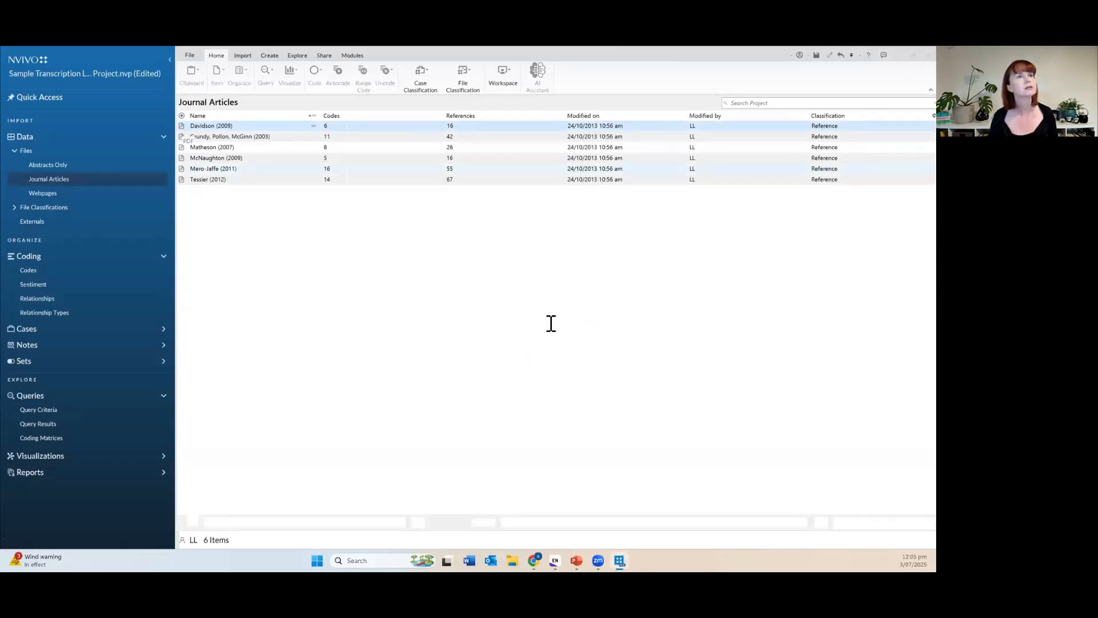
pyautogui.scroll(-5, 652, 397)
pyautogui.scroll(-15, 652, 397)
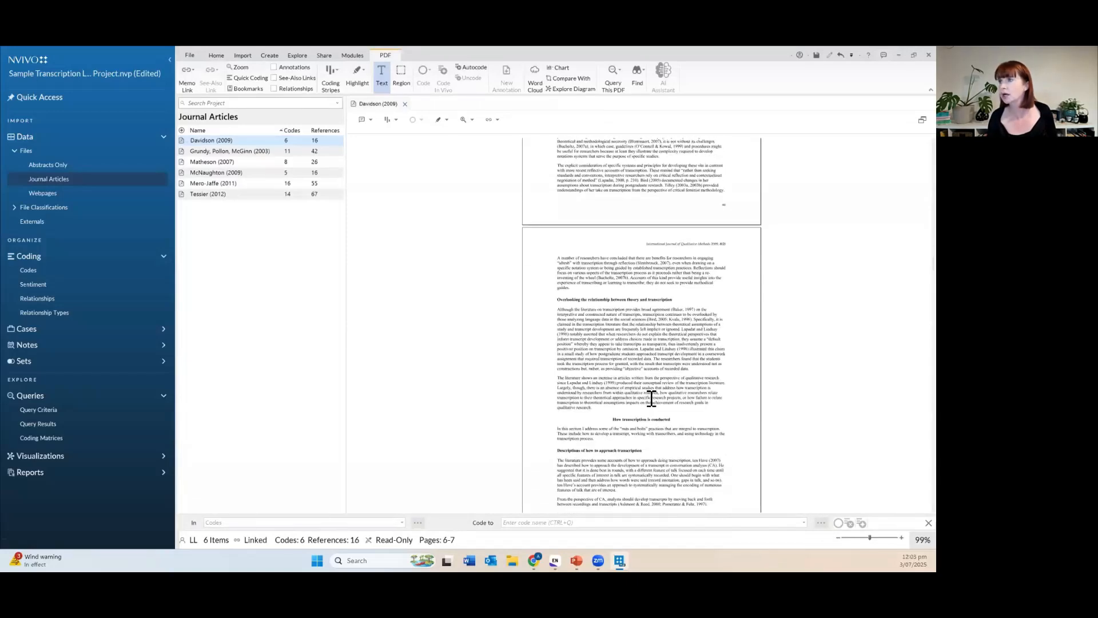
pyautogui.scroll(18, 651, 397)
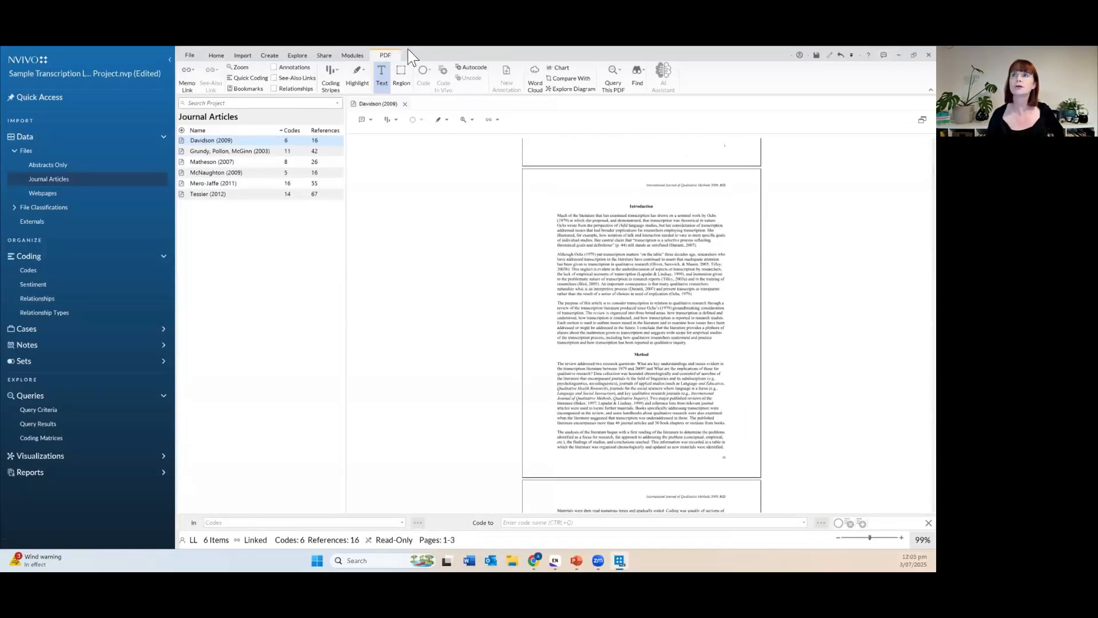
# Mark a rectangular region around the first Introduction paragraph and show the Codes list.
pyautogui.click(382, 77)
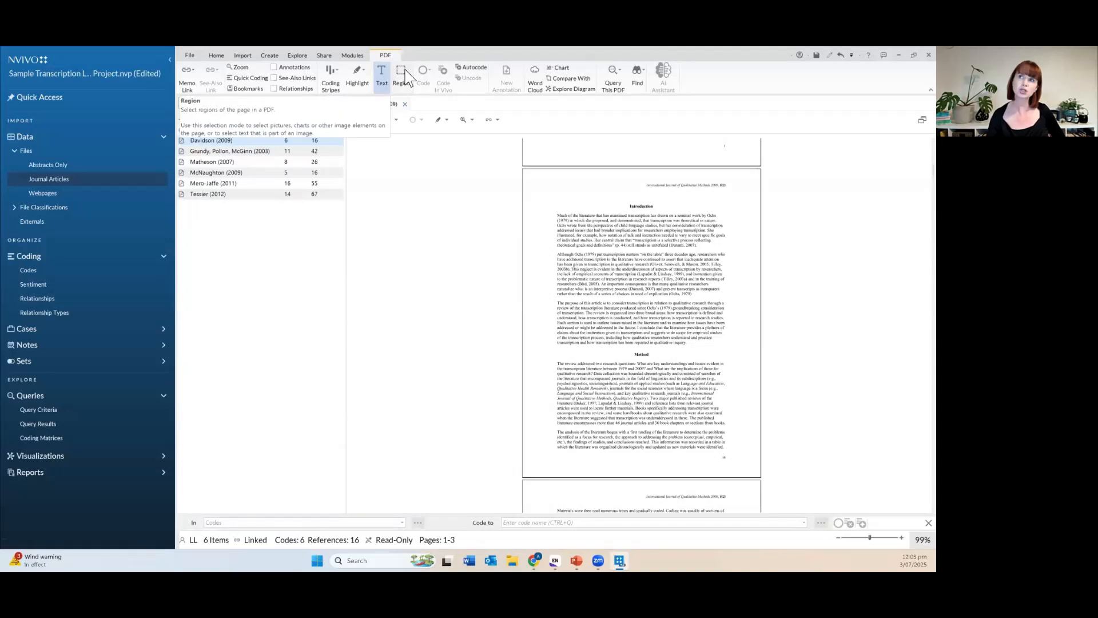
pyautogui.click(403, 73)
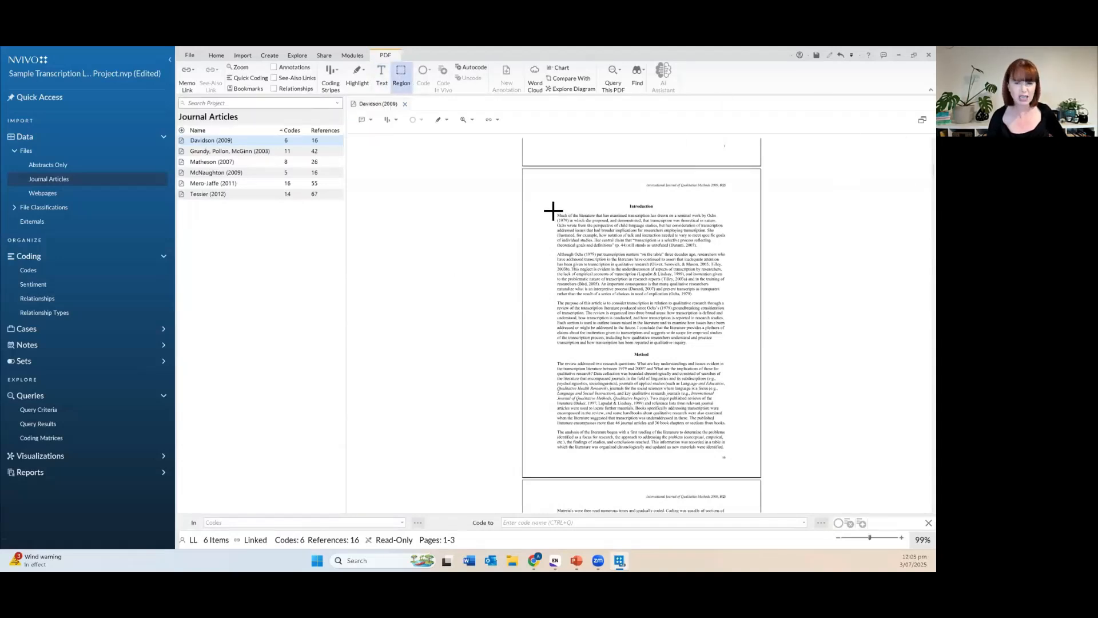
pyautogui.moveTo(553, 211); pyautogui.dragTo(728, 250)
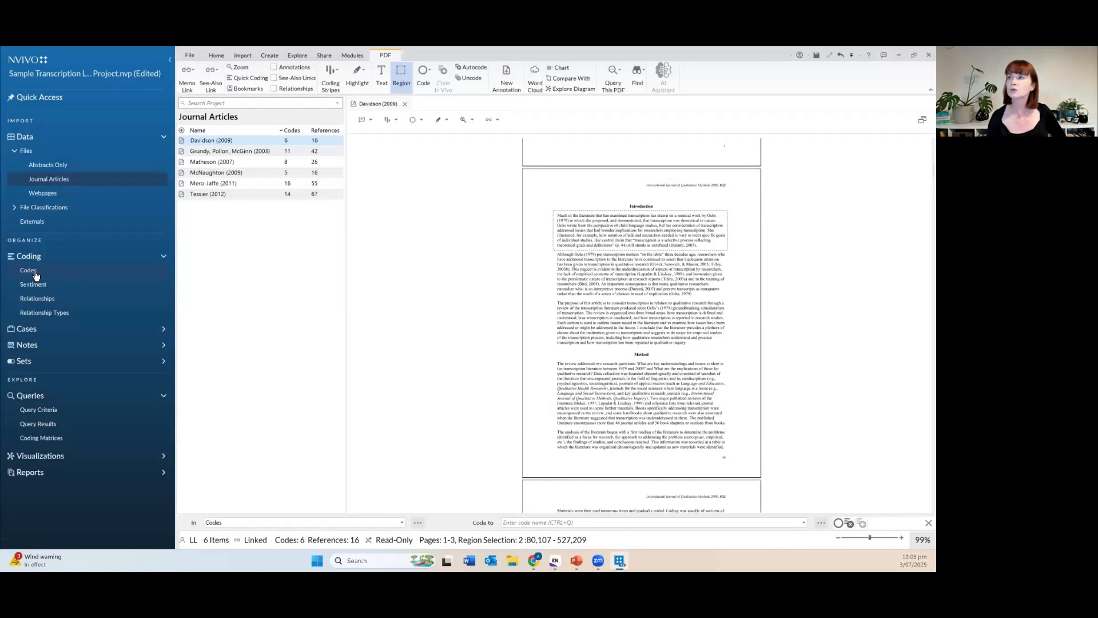
pyautogui.click(34, 273)
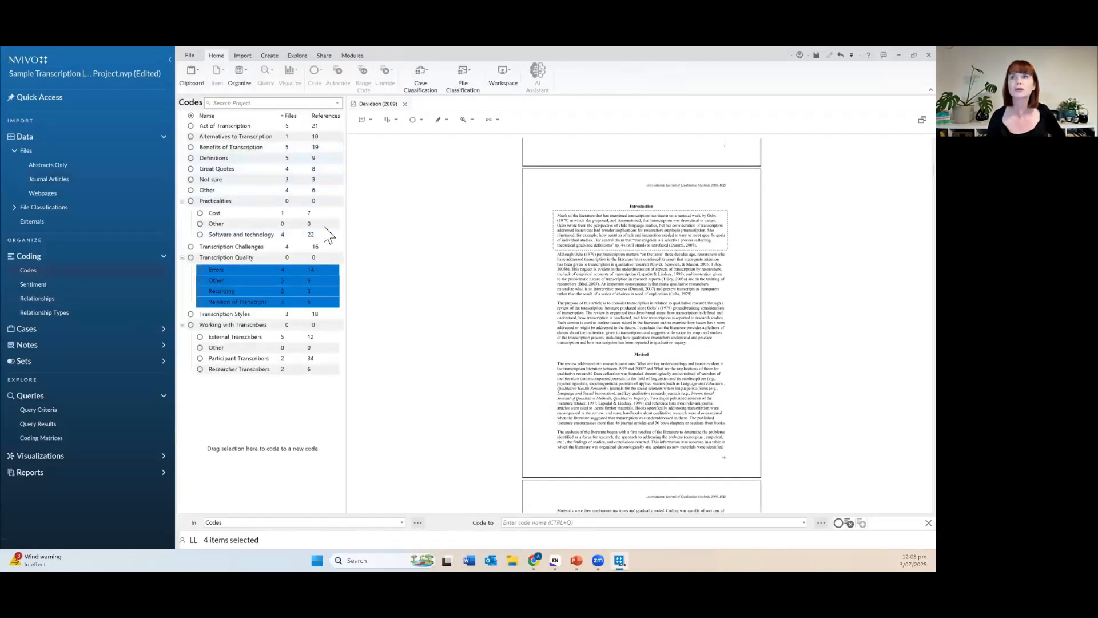
# Code the Davidson region to Practicalities\Other and view that reference as a PDF region.
pyautogui.moveTo(638, 229); pyautogui.dragTo(270, 227)
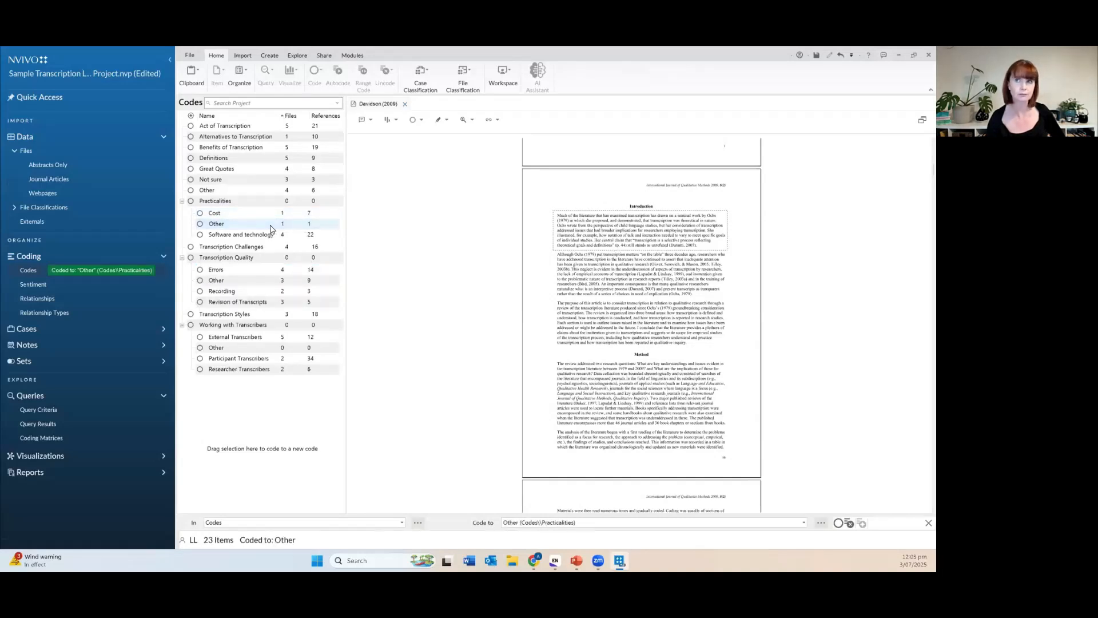
pyautogui.click(200, 224)
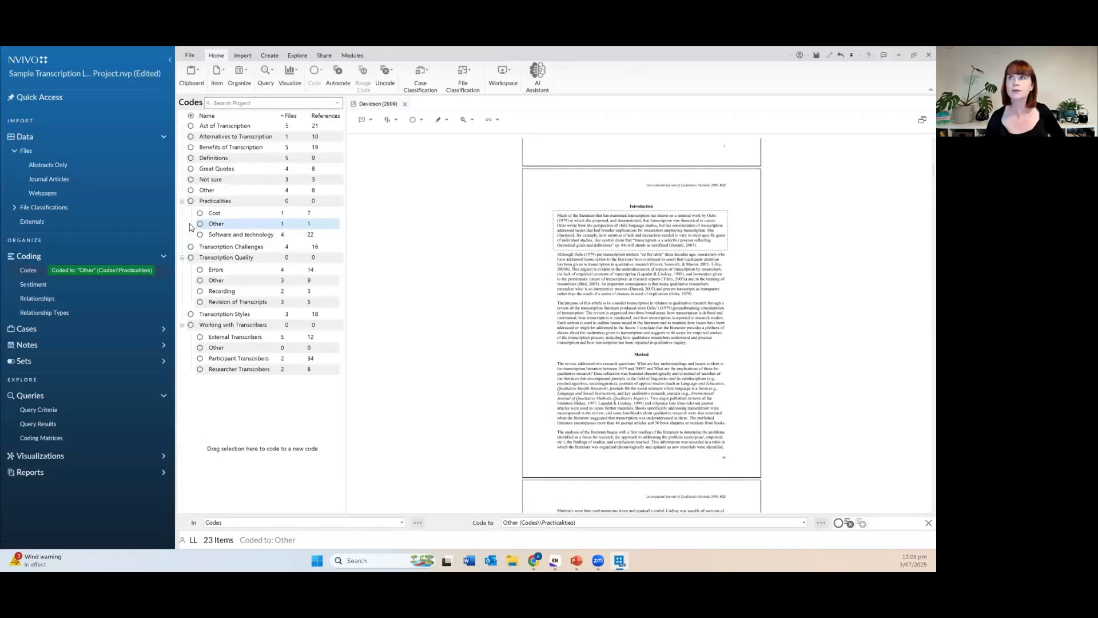
pyautogui.doubleClick(210, 224)
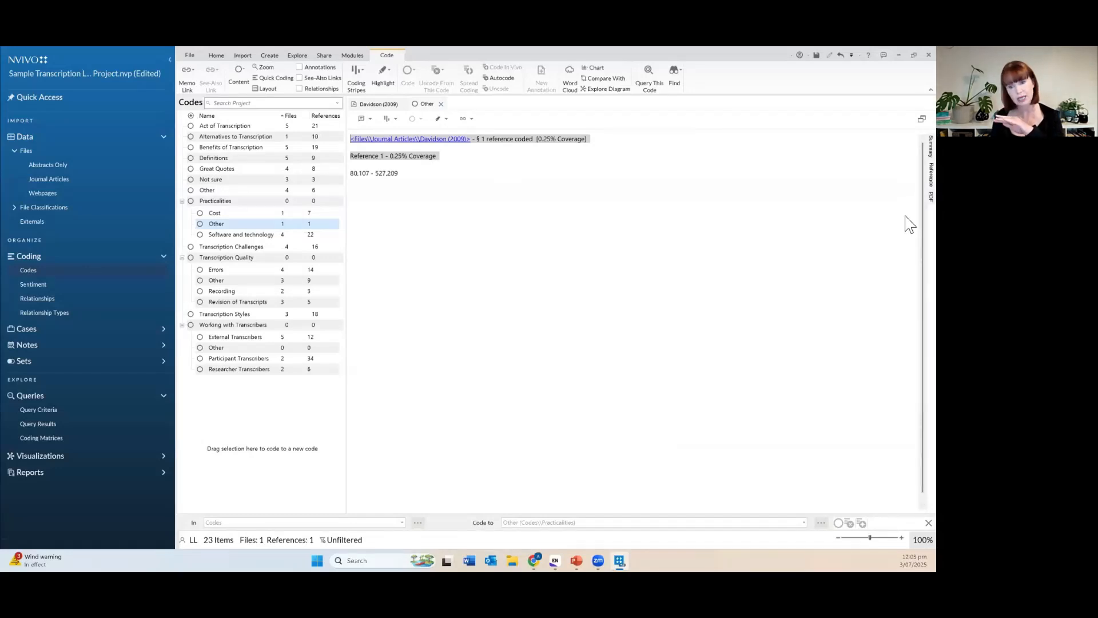
pyautogui.click(931, 196)
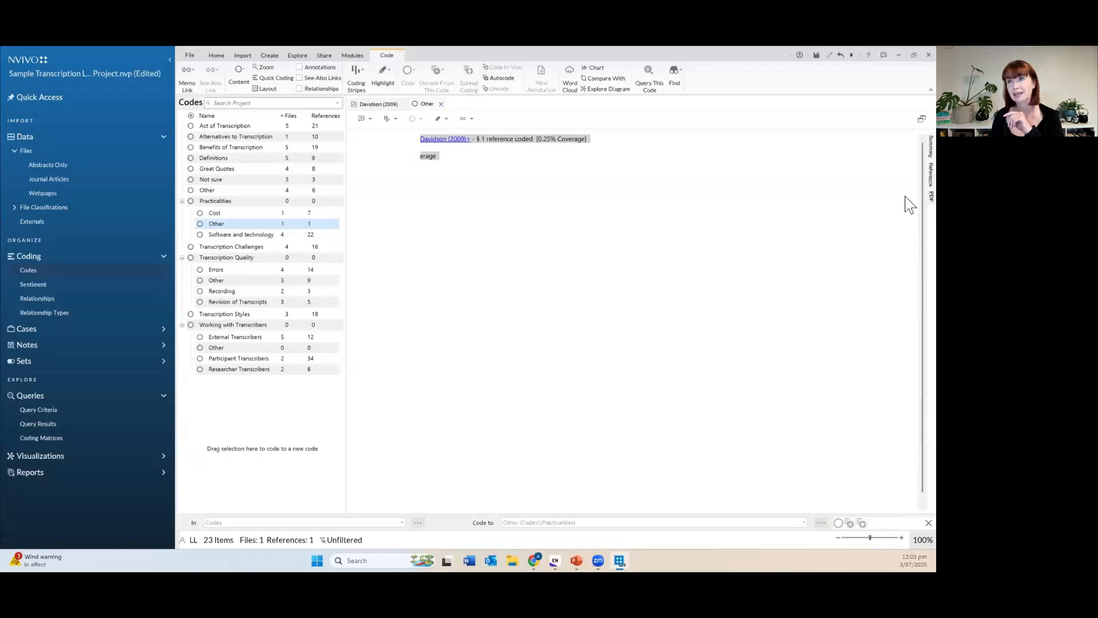